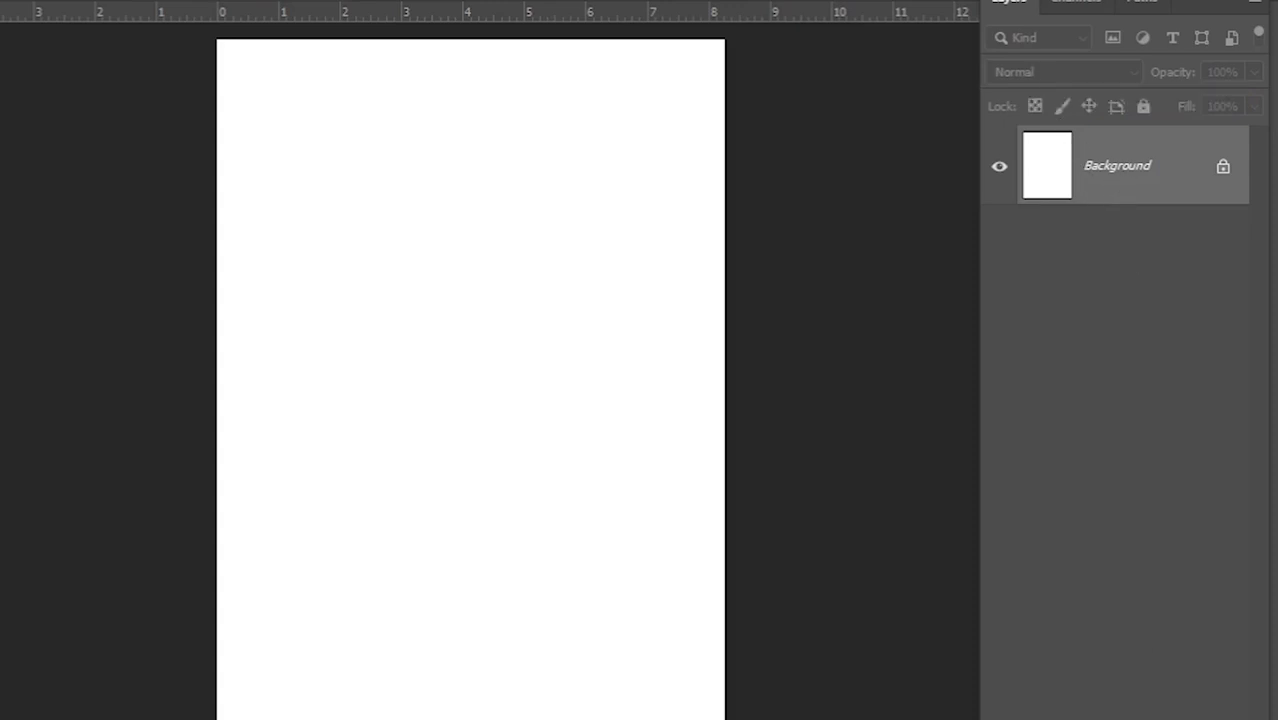
# Step: Add a new empty layer above the background and set the Brush tool's blending mode to Normal
pyautogui.click(1196, 674)
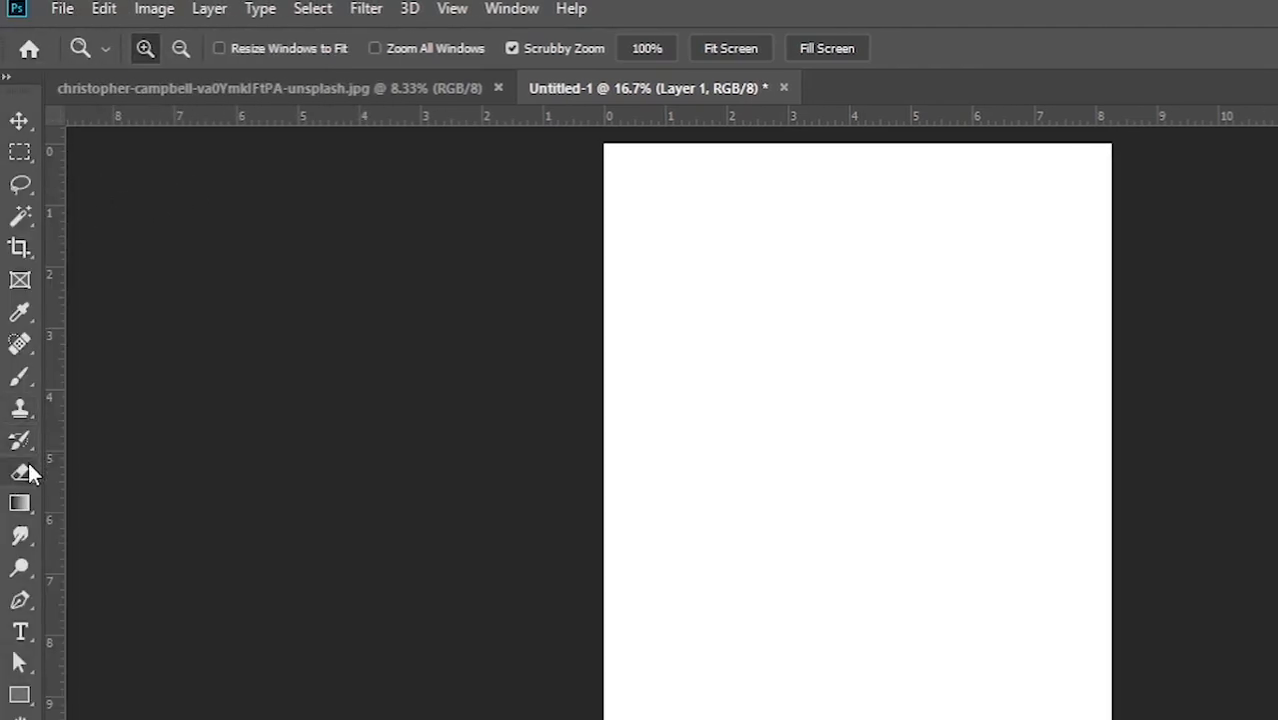
pyautogui.click(20, 410)
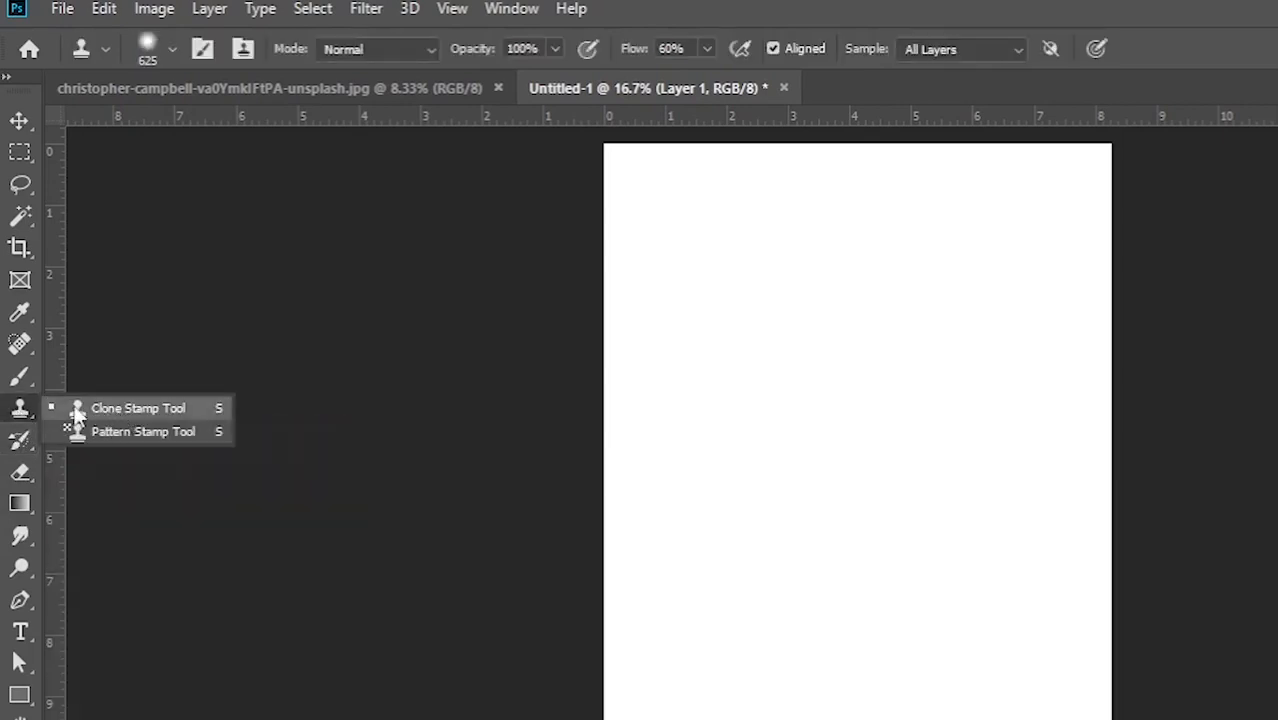
pyautogui.click(21, 377)
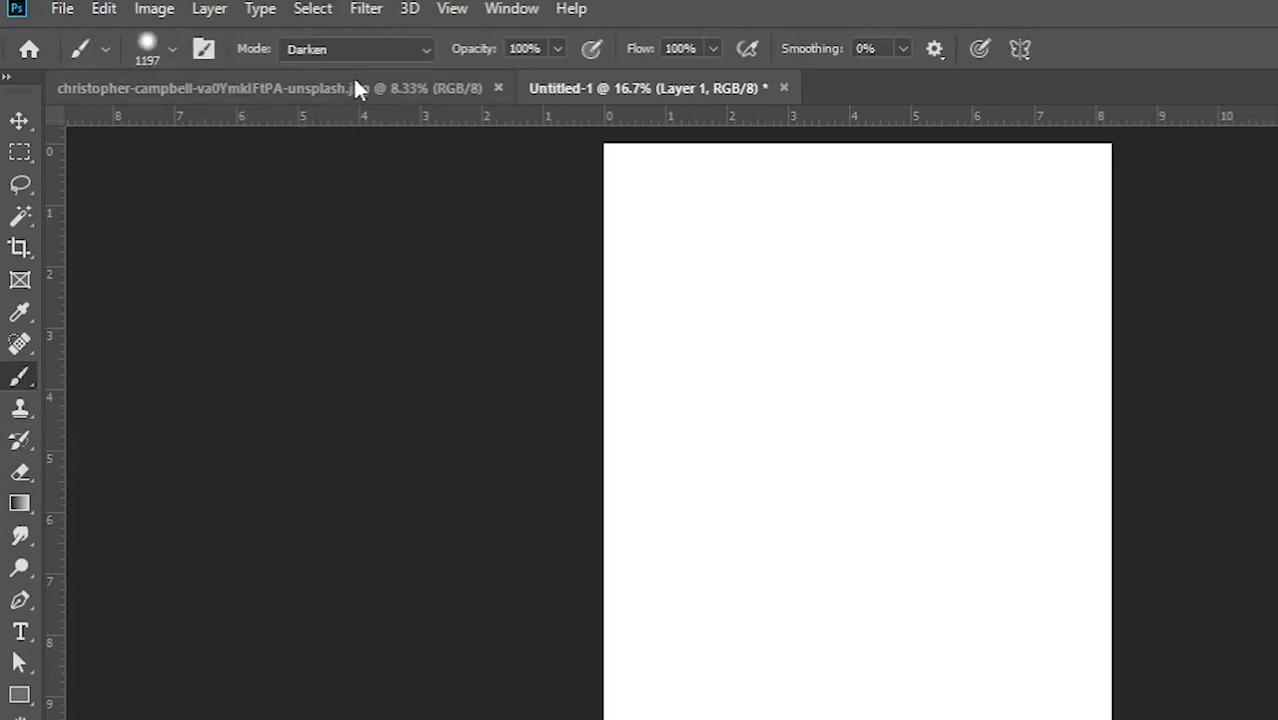
pyautogui.click(342, 51)
pyautogui.click(322, 72)
# Step: Review the blending modes available for the brush and for the new layer, keeping the layer at Normal
pyautogui.click(322, 52)
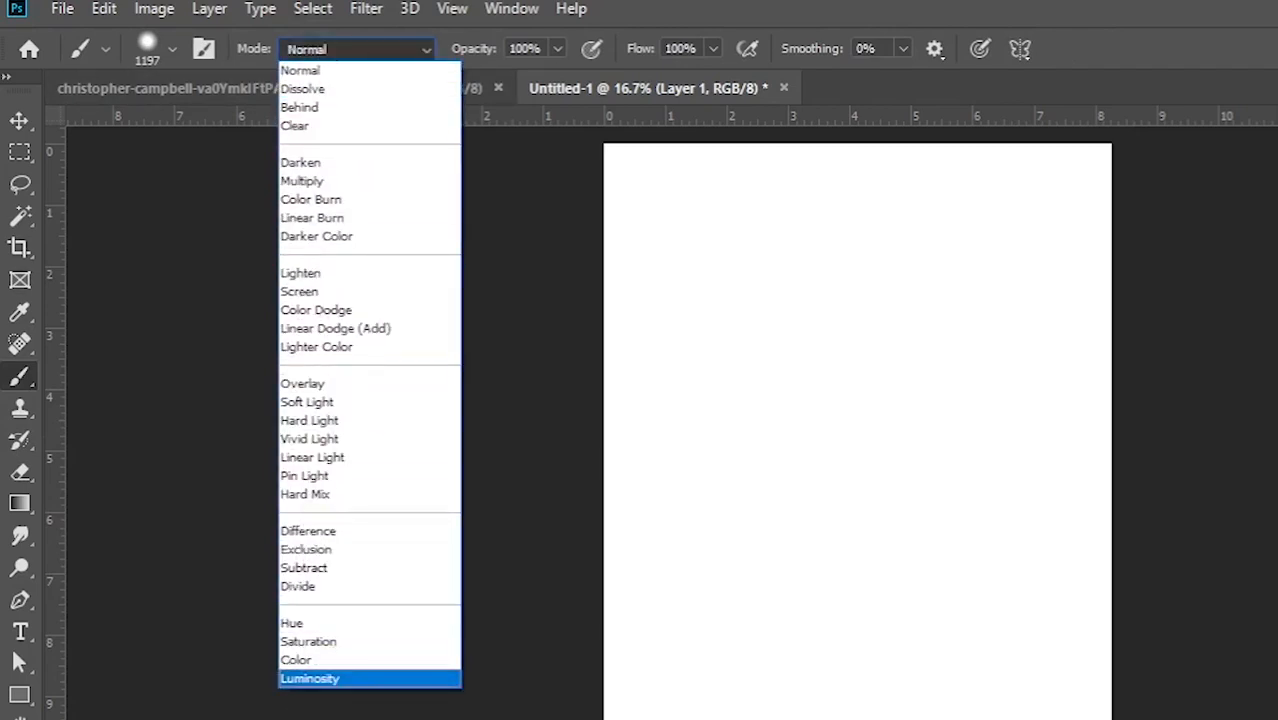
pyautogui.press('Escape')
pyautogui.click(1044, 172)
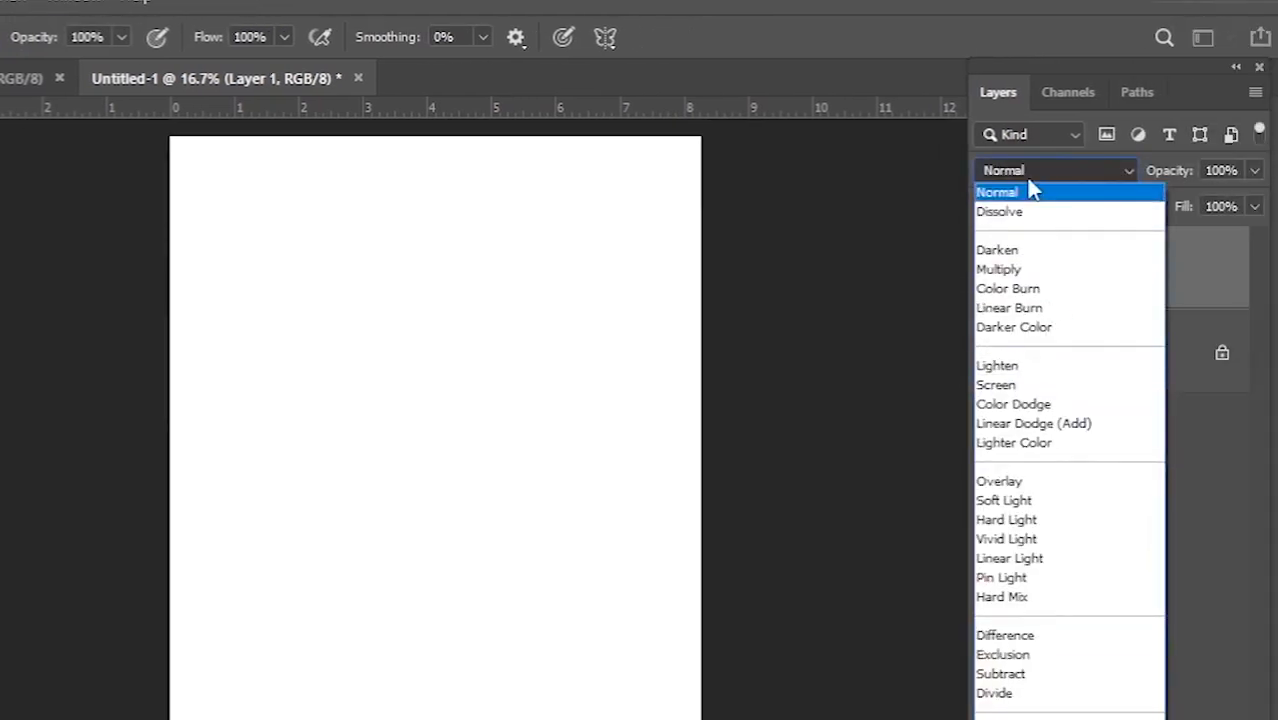
pyautogui.click(1020, 193)
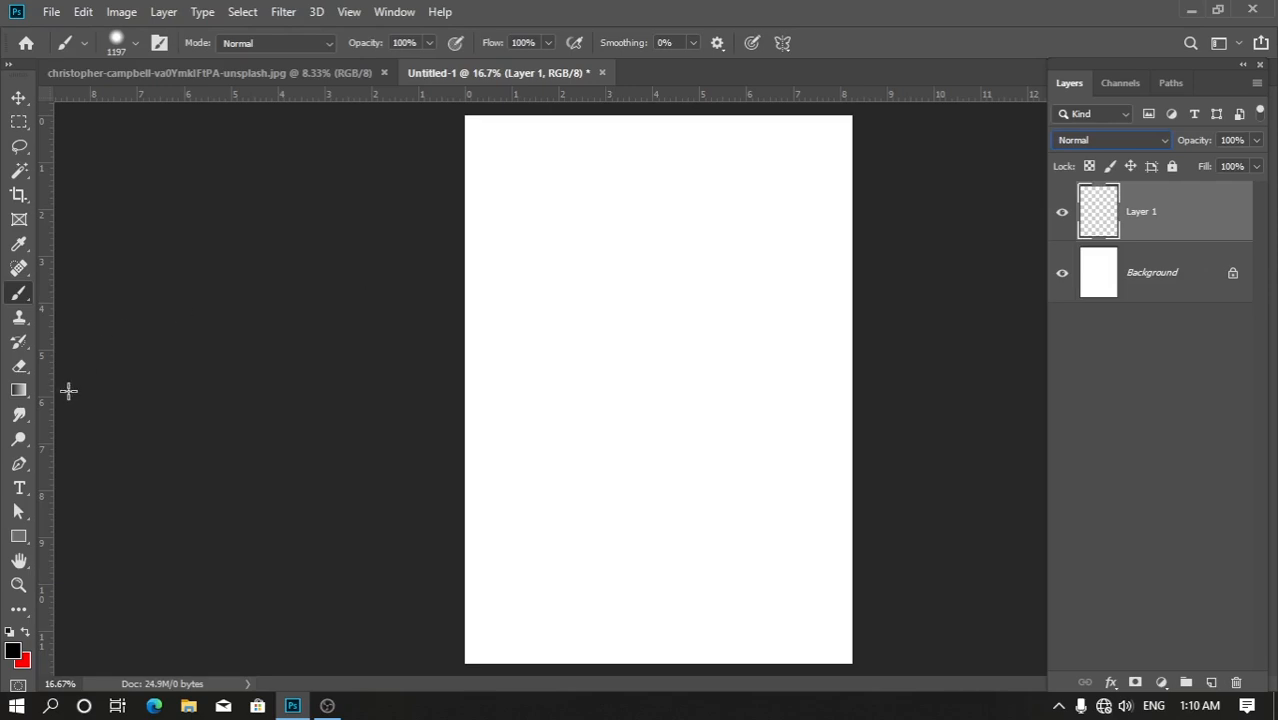
# Step: Reduce the brush size to 597 and paint a solid black blob on Layer 1 in Normal mode
pyautogui.moveTo(739, 345); pyautogui.dragTo(697, 365)
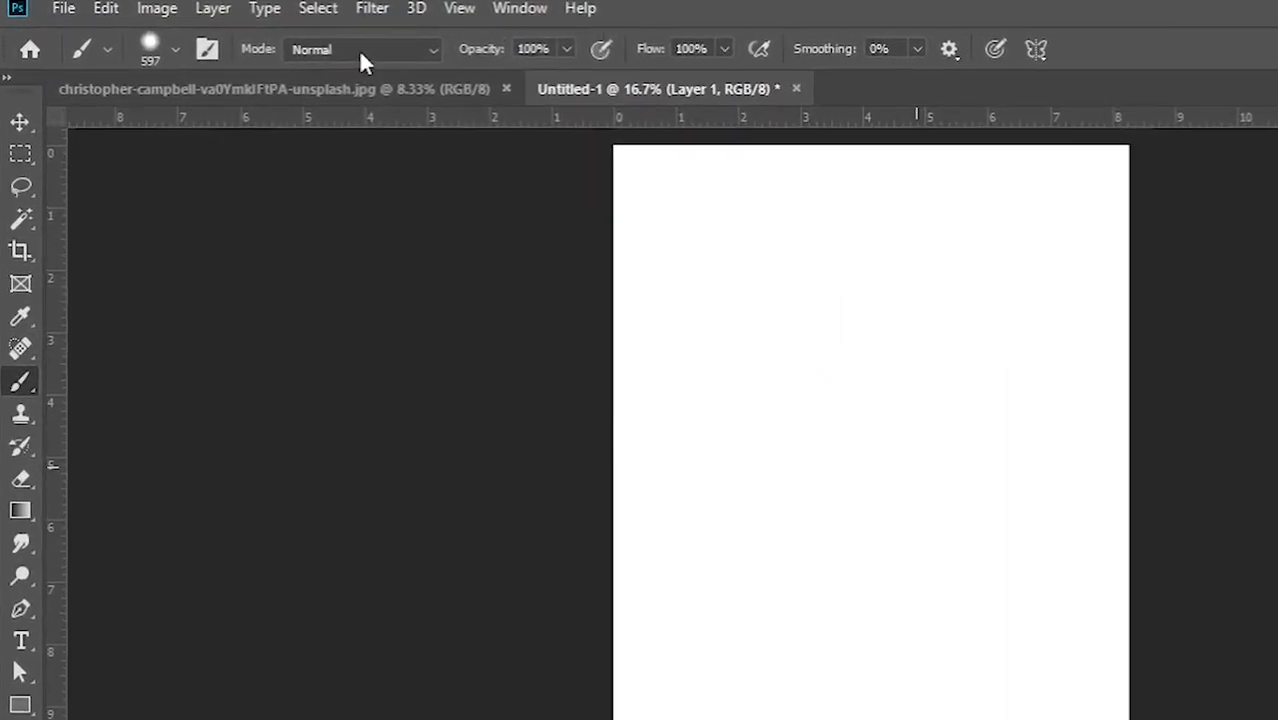
pyautogui.click(277, 53)
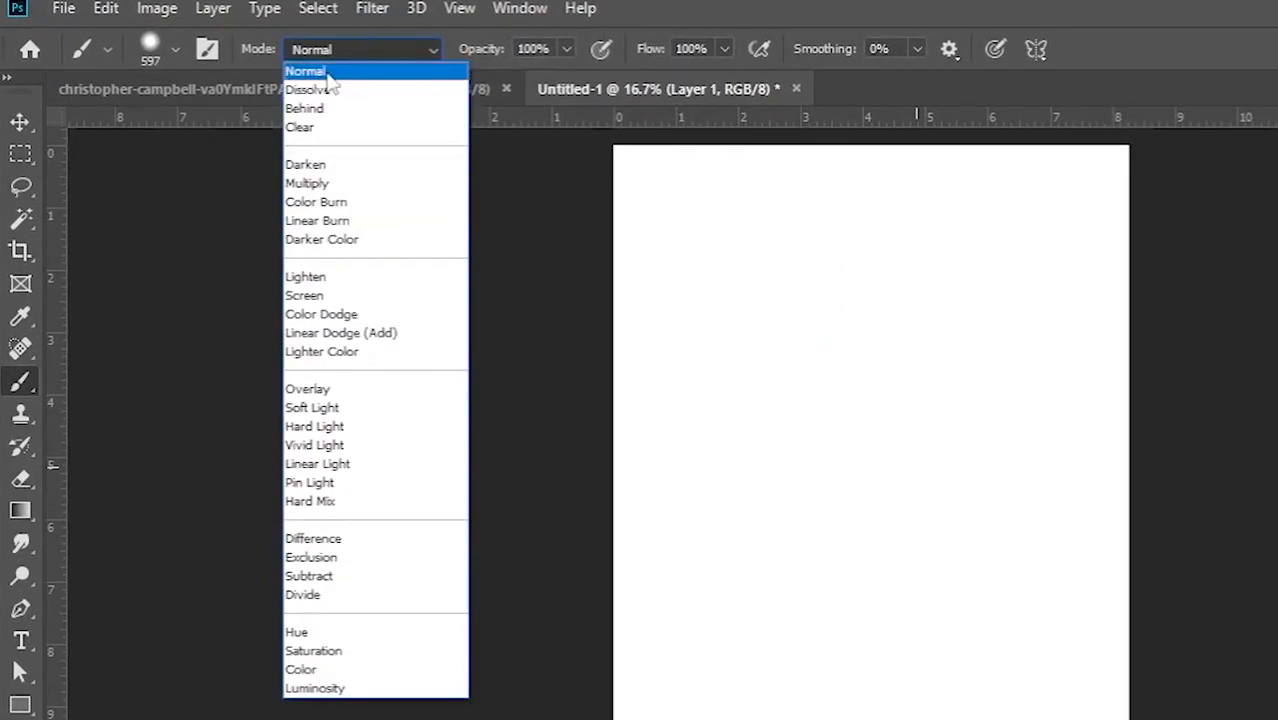
pyautogui.click(310, 71)
pyautogui.click(728, 452)
pyautogui.moveTo(768, 435)
pyautogui.mouseDown()
pyautogui.moveTo(793, 479)
pyautogui.moveTo(827, 485)
pyautogui.moveTo(864, 399)
pyautogui.moveTo(738, 463)
pyautogui.moveTo(776, 559)
pyautogui.moveTo(880, 450)
pyautogui.mouseUp()
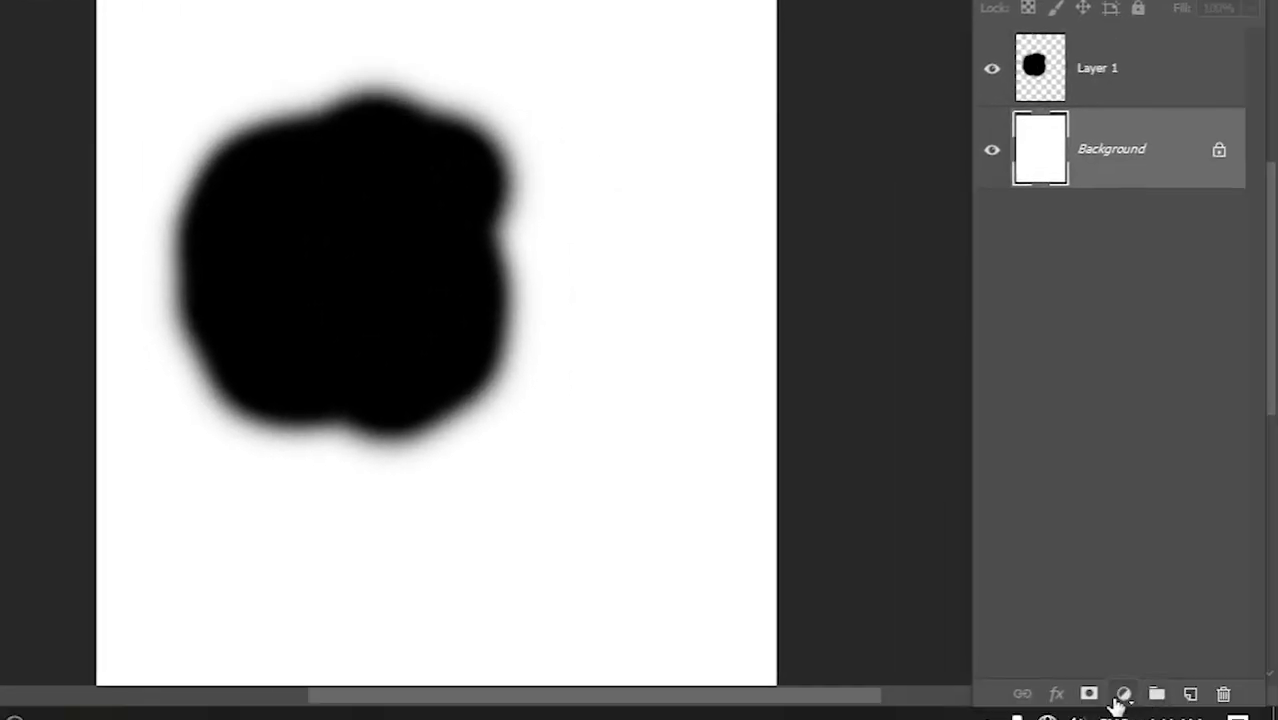
# Step: Add a red (ff0000) Solid Color fill layer directly above the background and make Layer 1 active again
pyautogui.click(1122, 693)
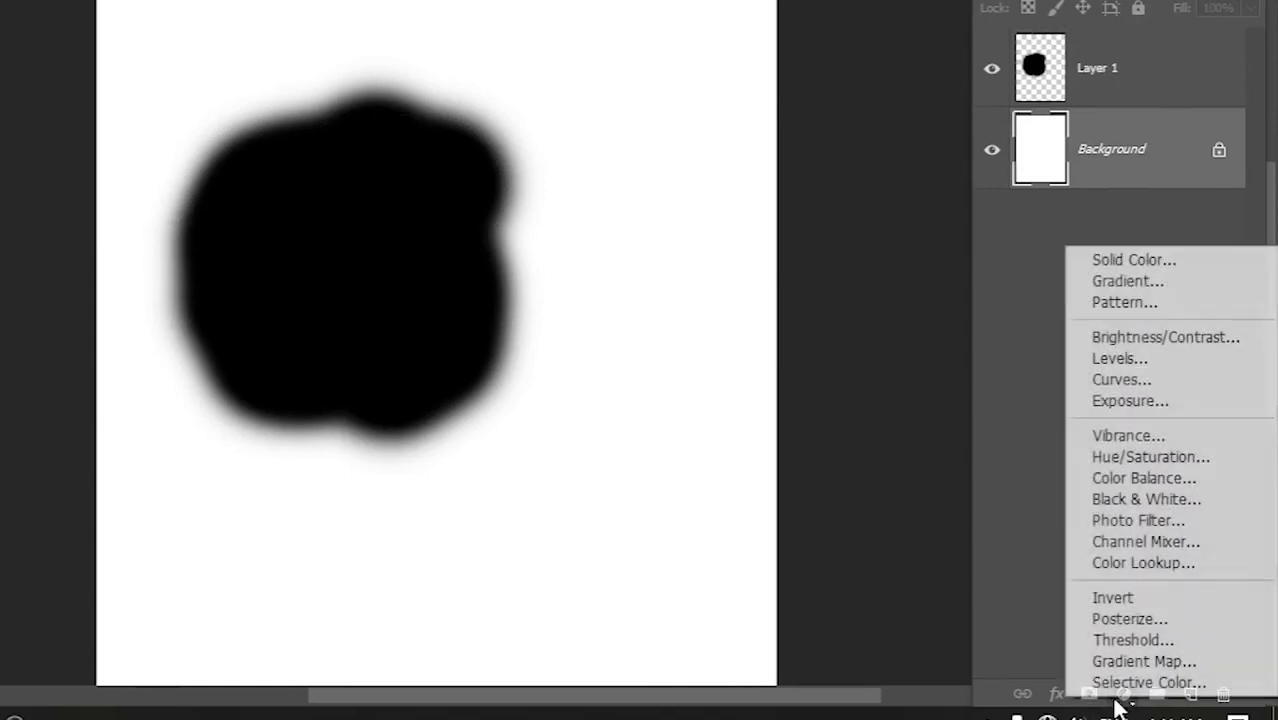
pyautogui.click(1095, 262)
pyautogui.moveTo(776, 190); pyautogui.dragTo(913, 5)
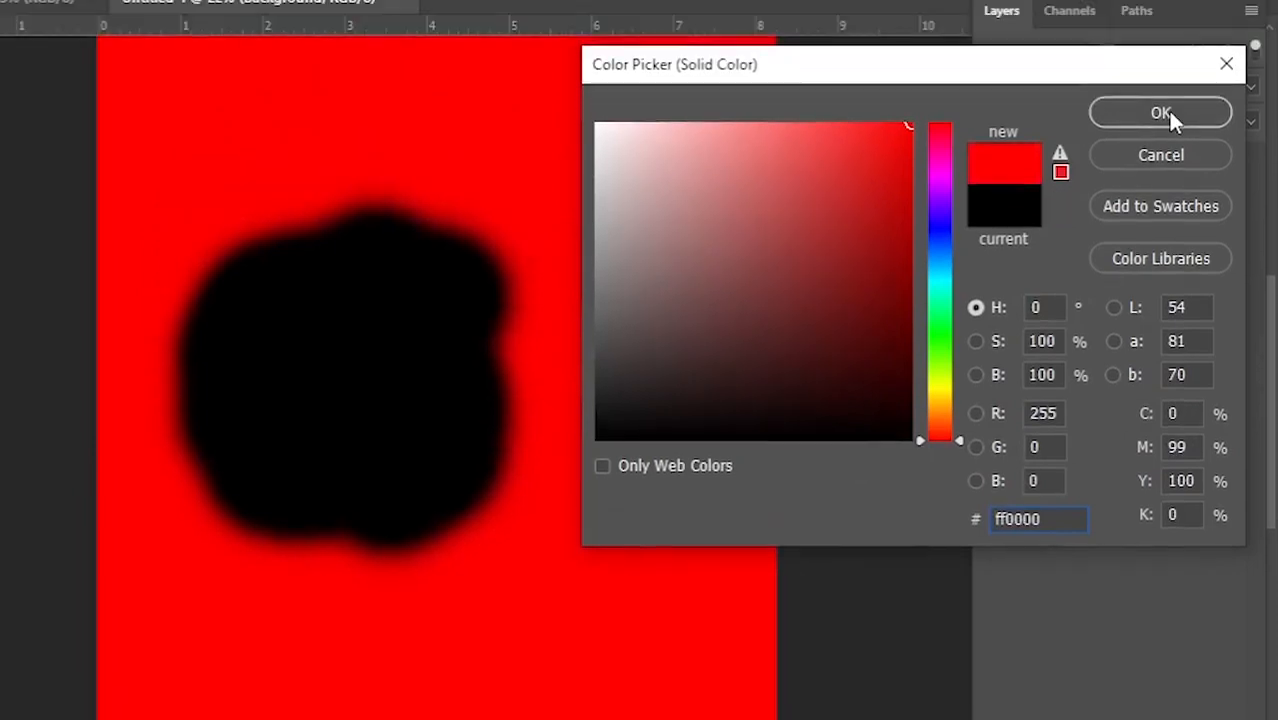
pyautogui.click(1162, 8)
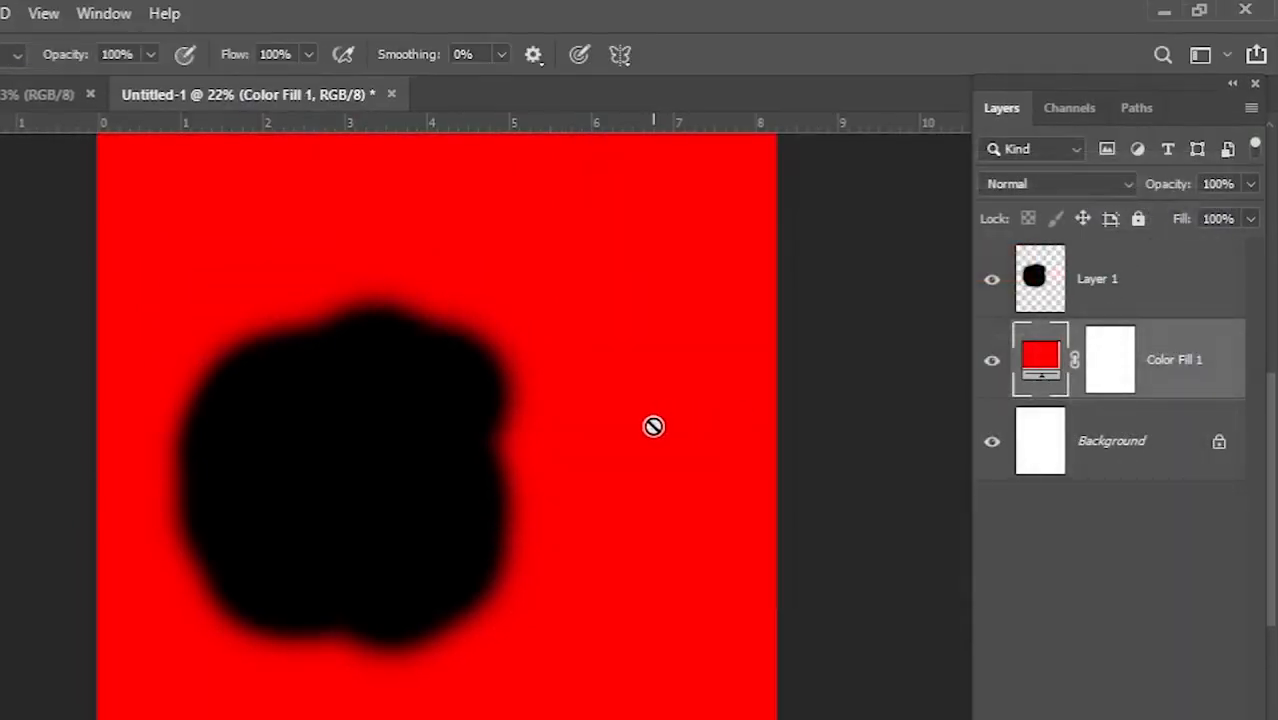
pyautogui.click(1133, 292)
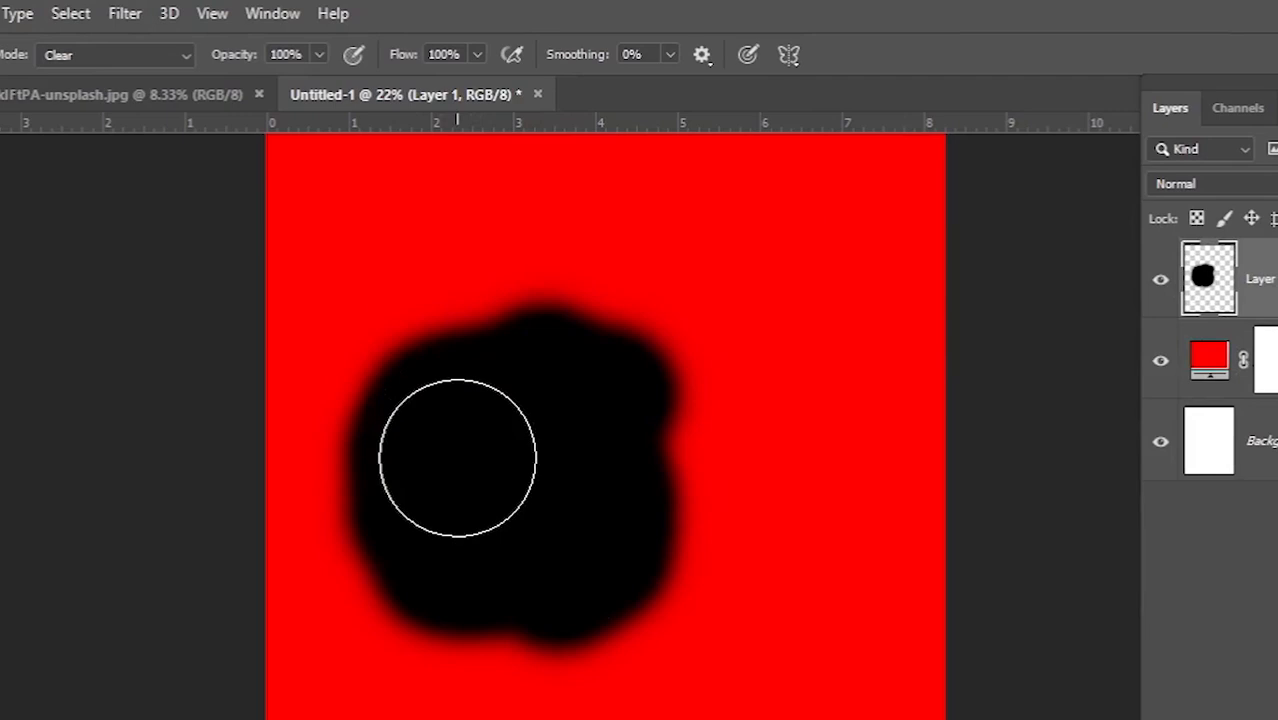
# Step: Try the Lighter Color and Hard Light blending modes for the brush
pyautogui.click(73, 56)
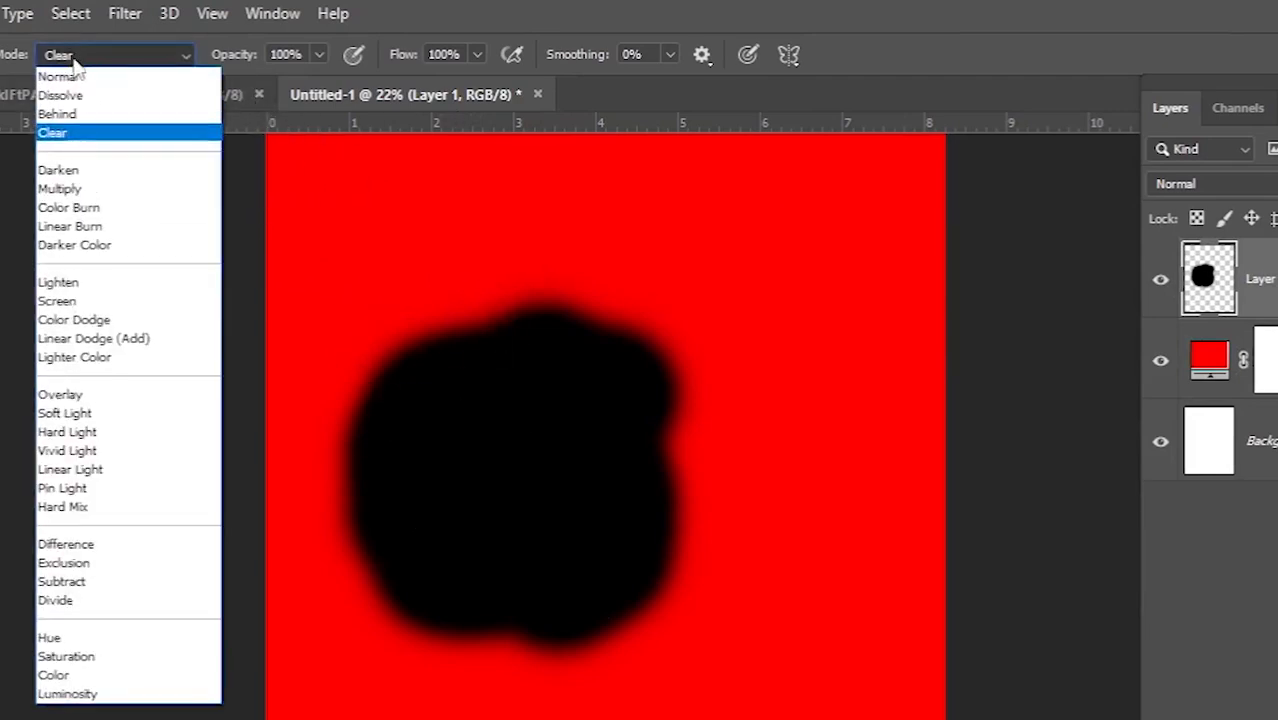
pyautogui.click(77, 226)
pyautogui.scroll(-6, 152, 192)
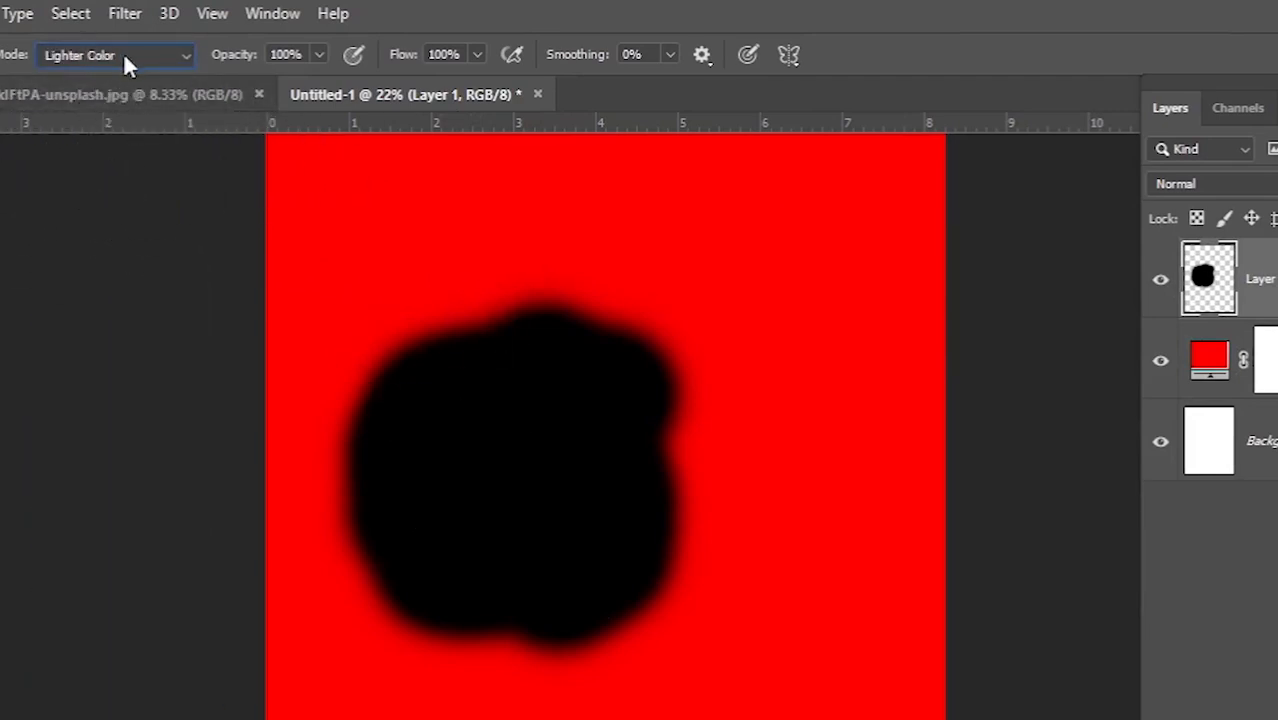
pyautogui.click(123, 54)
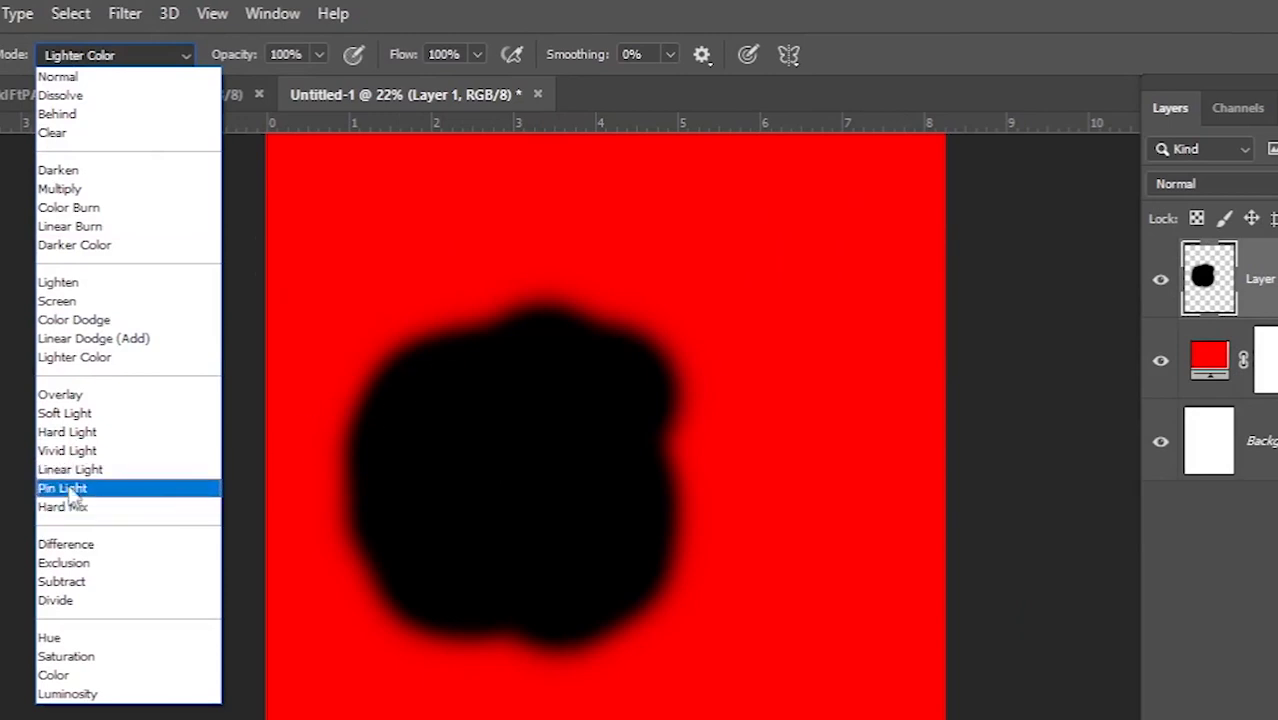
pyautogui.click(70, 431)
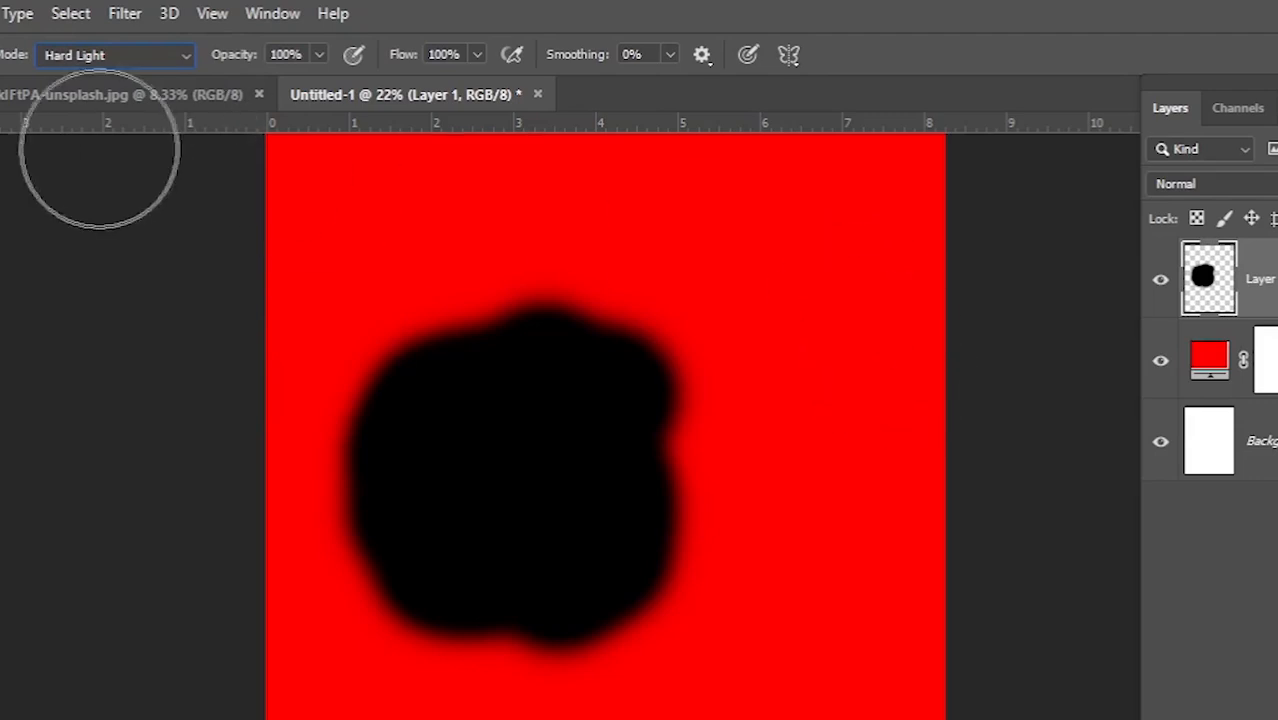
# Step: Set the brush's blending mode to Dissolve and the foreground color to white
pyautogui.click(113, 55)
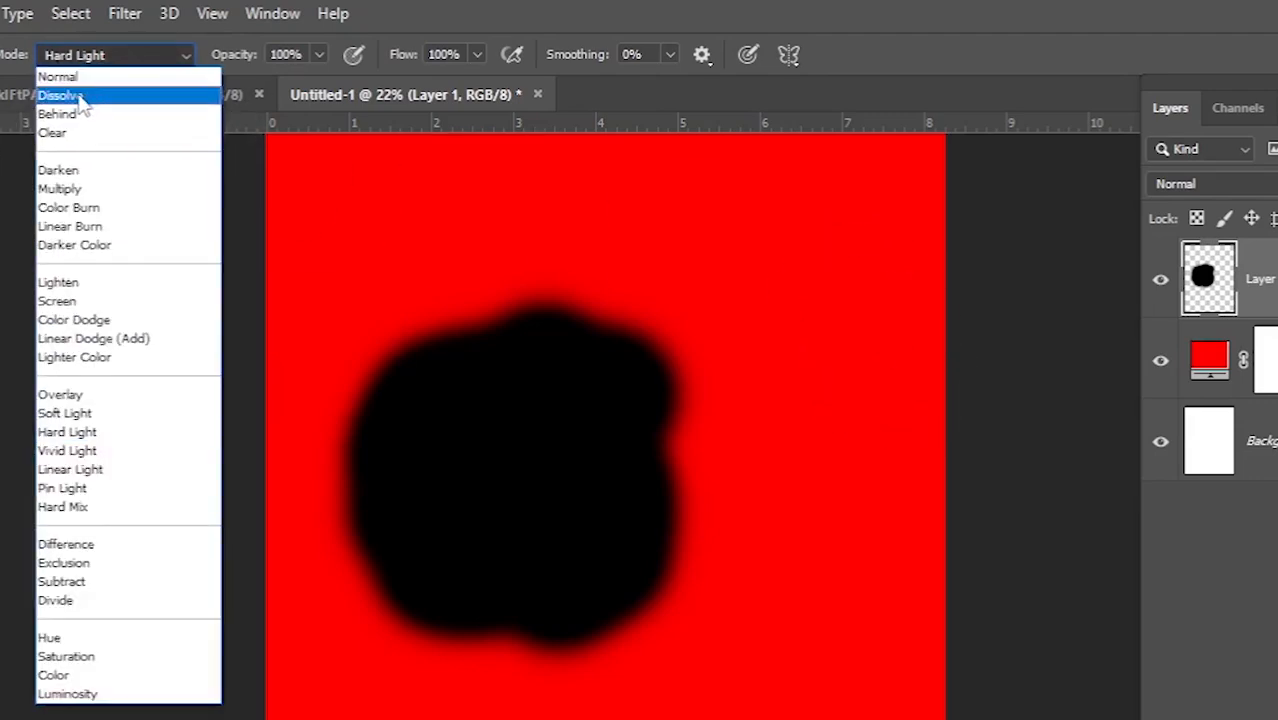
pyautogui.click(80, 94)
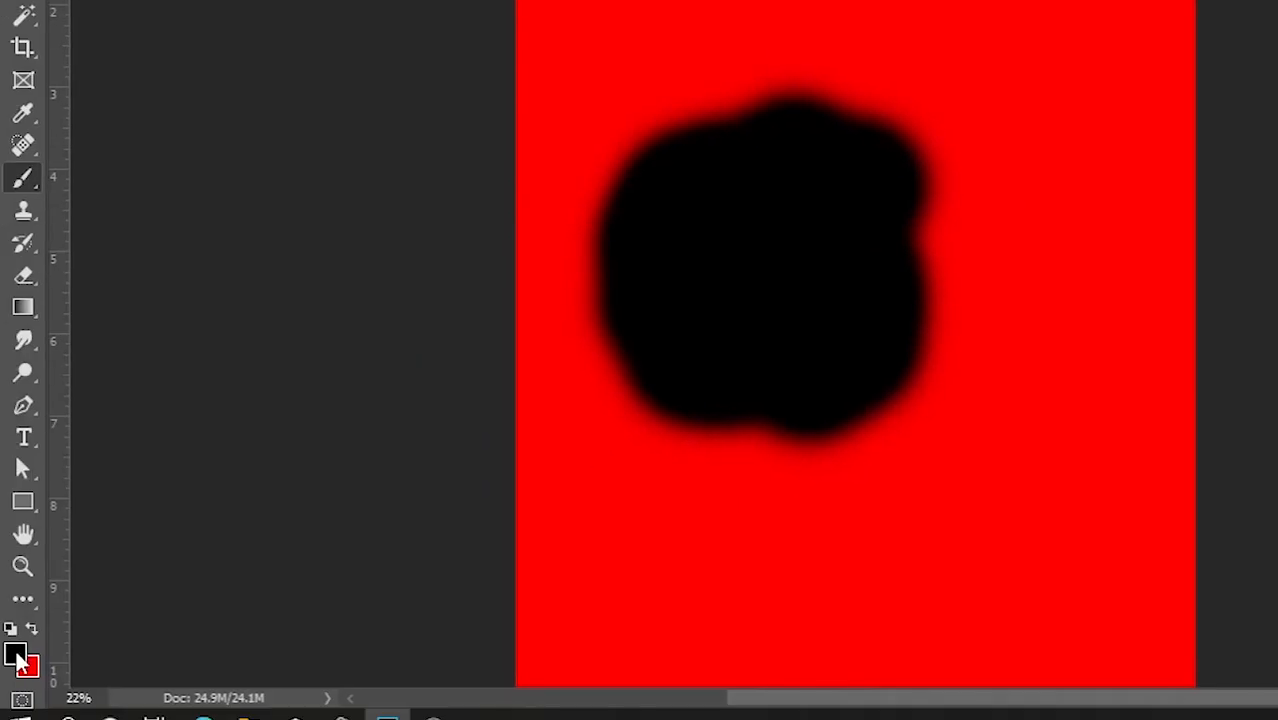
pyautogui.click(16, 653)
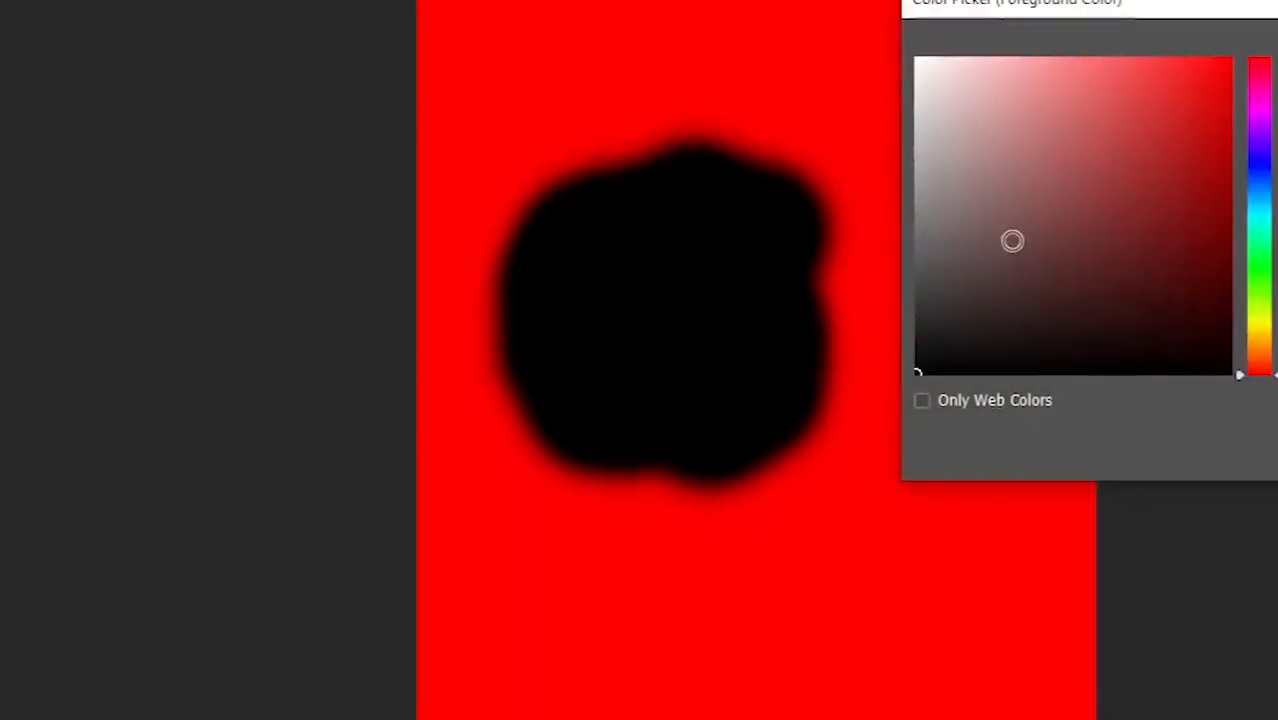
pyautogui.click(619, 197)
pyautogui.click(1183, 185)
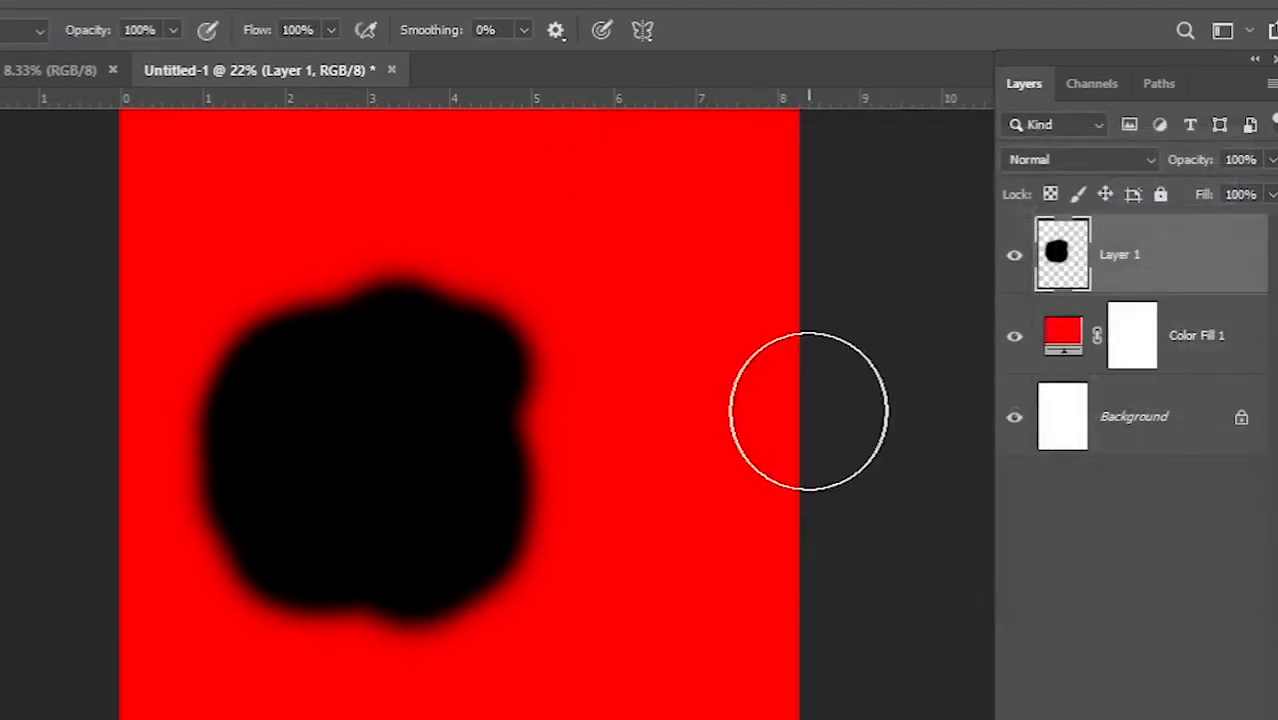
# Step: Paint three overlapping white dabs in Dissolve mode on the red area above and beside the black blob, and inspect their edges
pyautogui.click(614, 247)
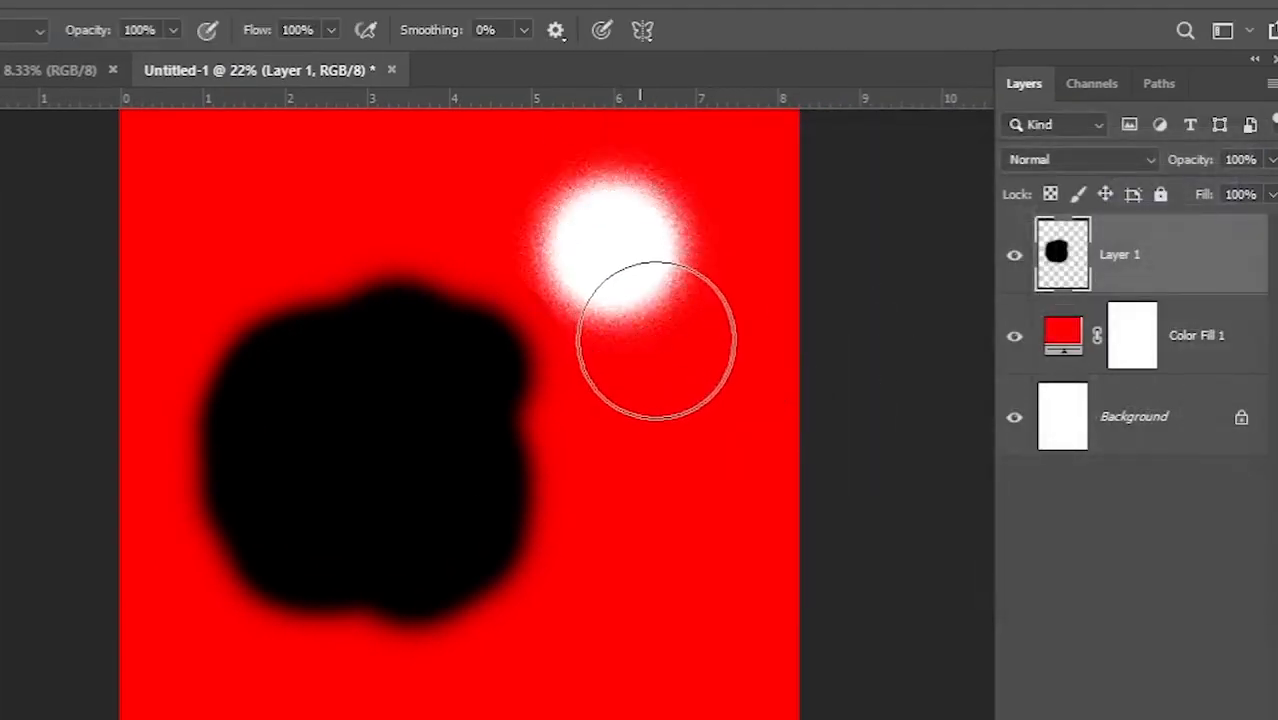
pyautogui.click(683, 355)
pyautogui.click(683, 245)
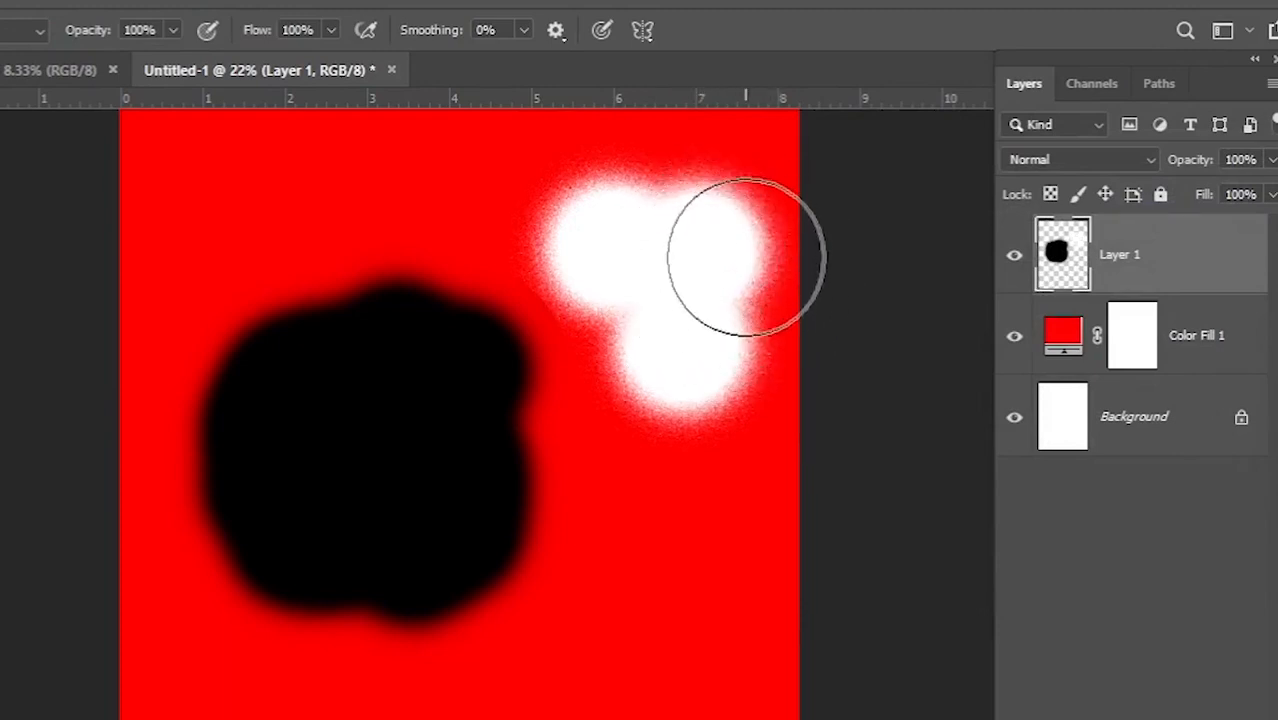
pyautogui.press('z')
pyautogui.moveTo(755, 278)
pyautogui.mouseDown()
pyautogui.moveTo(807, 368)
pyautogui.moveTo(779, 385)
pyautogui.moveTo(817, 413)
pyautogui.mouseUp()
pyautogui.scroll(2, 779, 385)
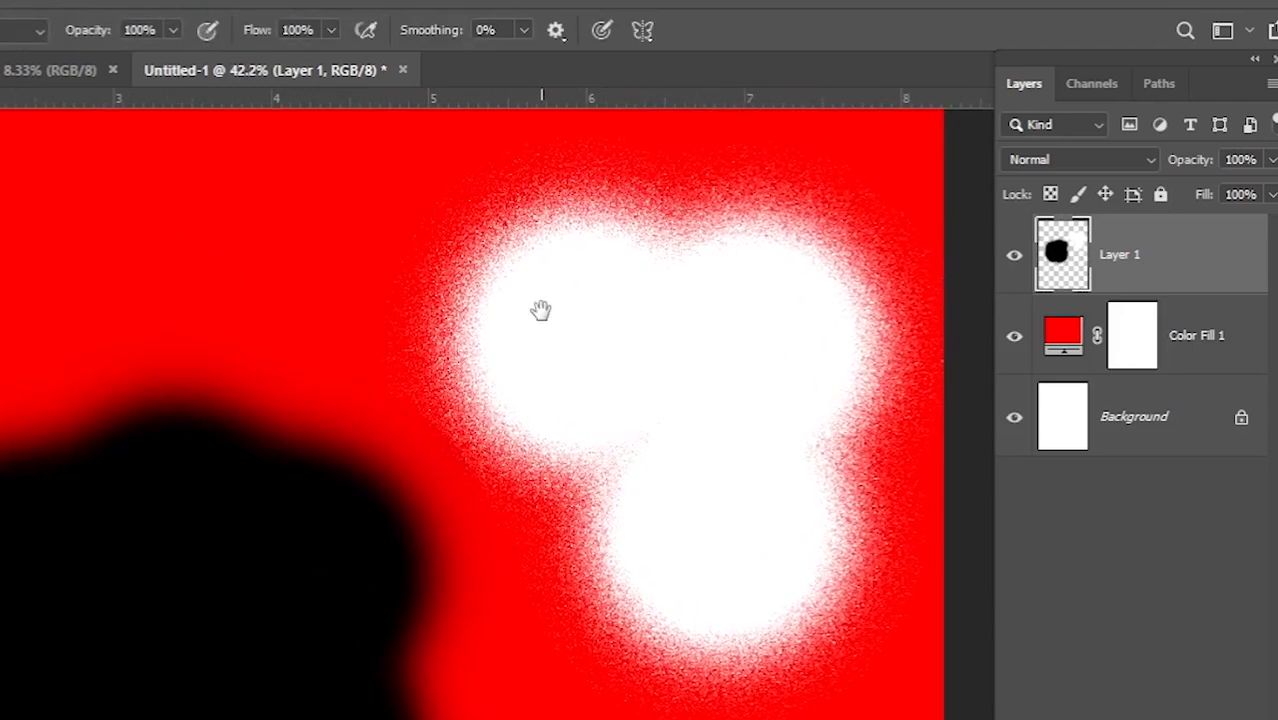
pyautogui.moveTo(542, 308); pyautogui.dragTo(573, 314)
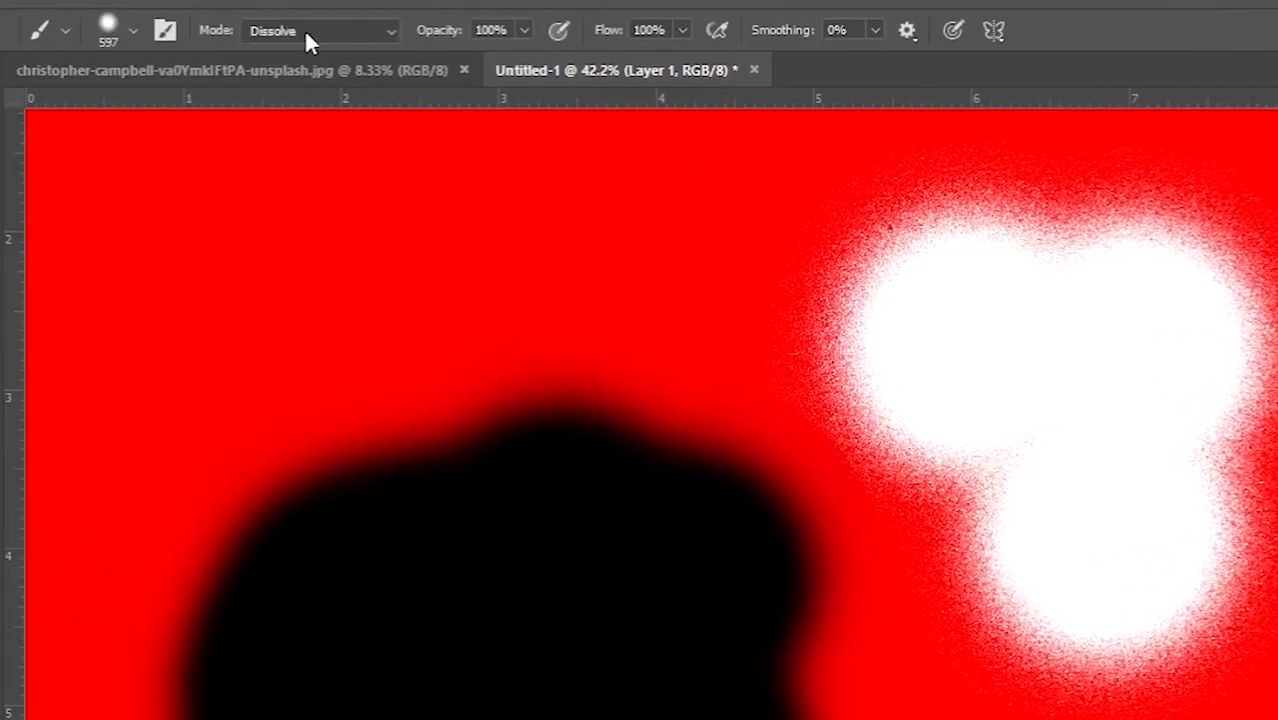
# Step: Set the brush's blending mode to Darken
pyautogui.click(304, 29)
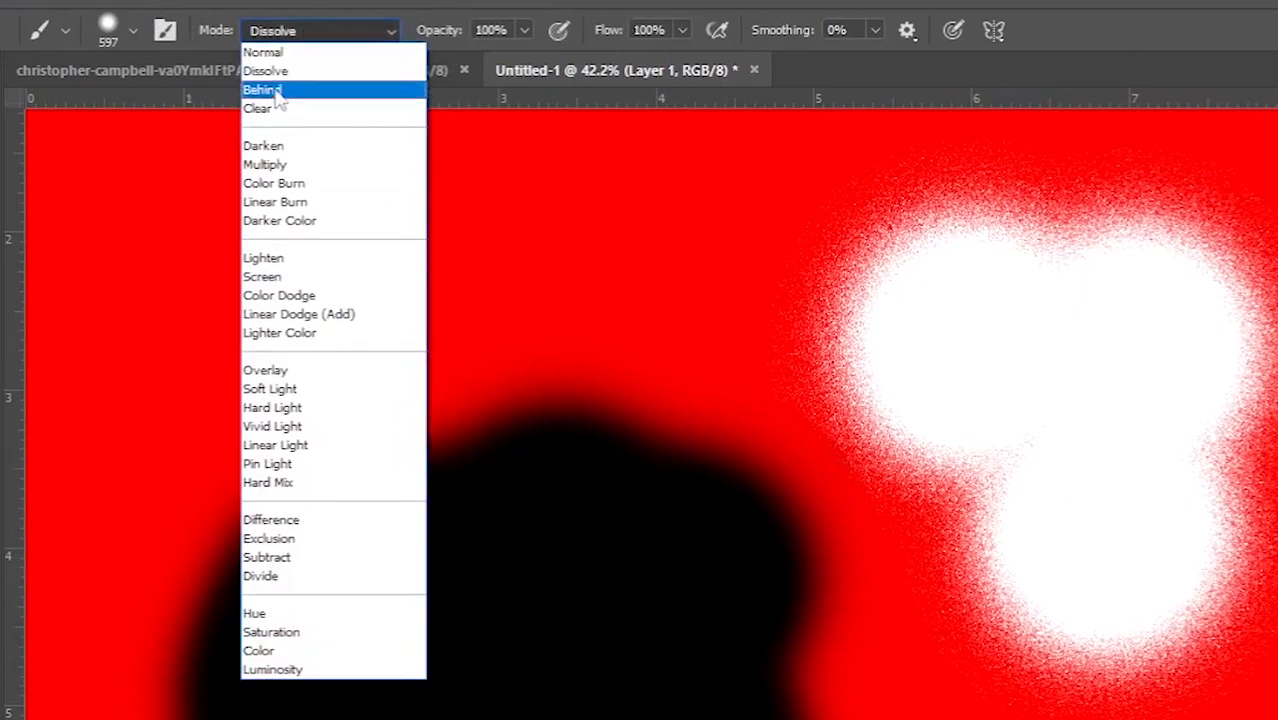
pyautogui.click(268, 145)
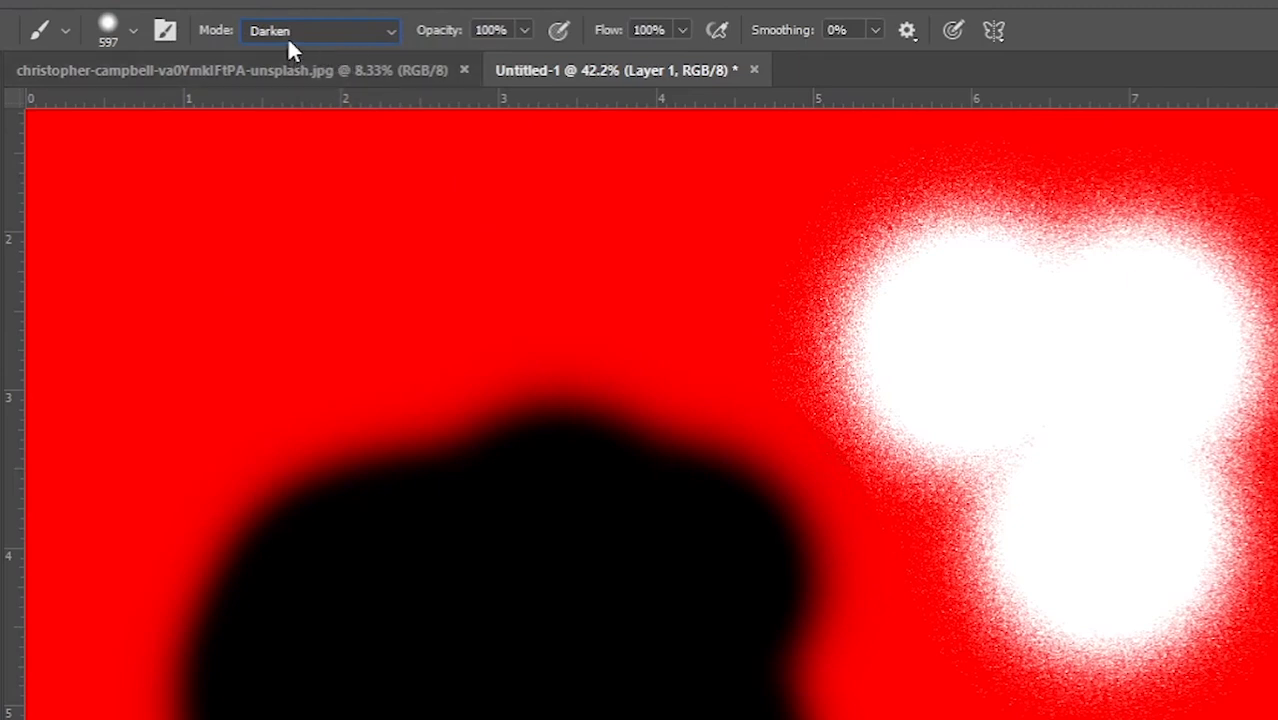
pyautogui.click(295, 31)
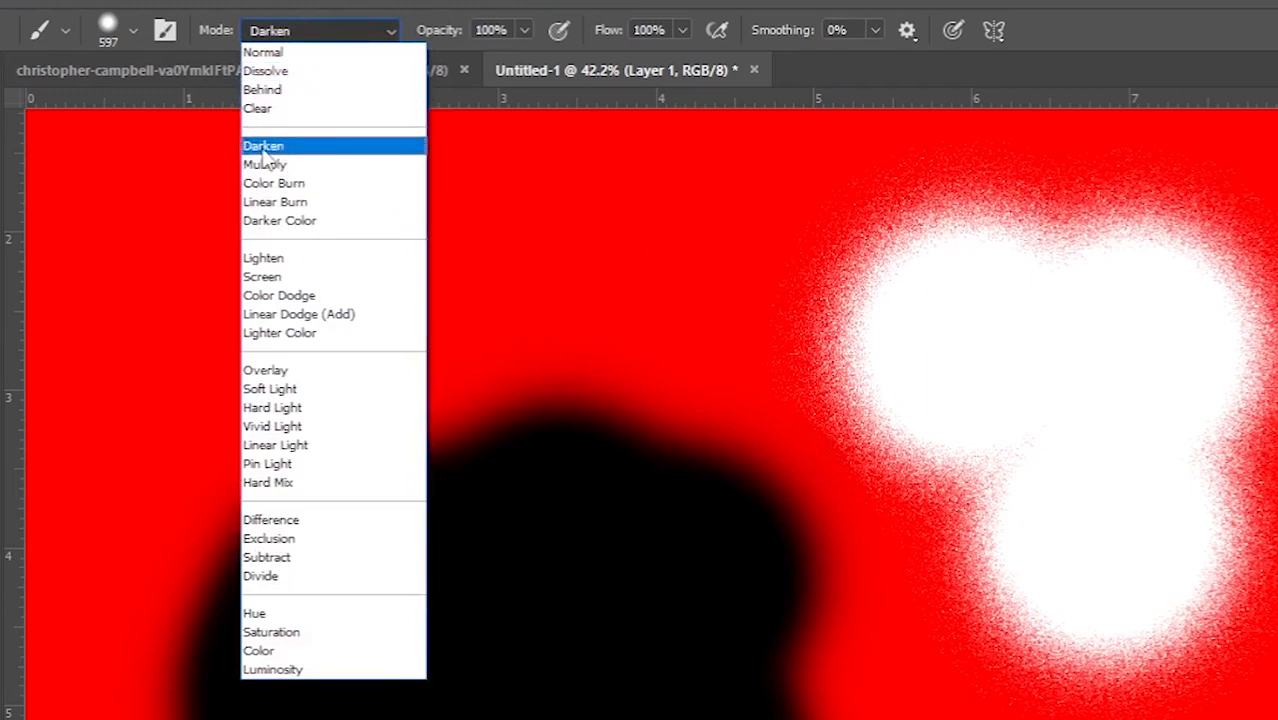
pyautogui.click(264, 152)
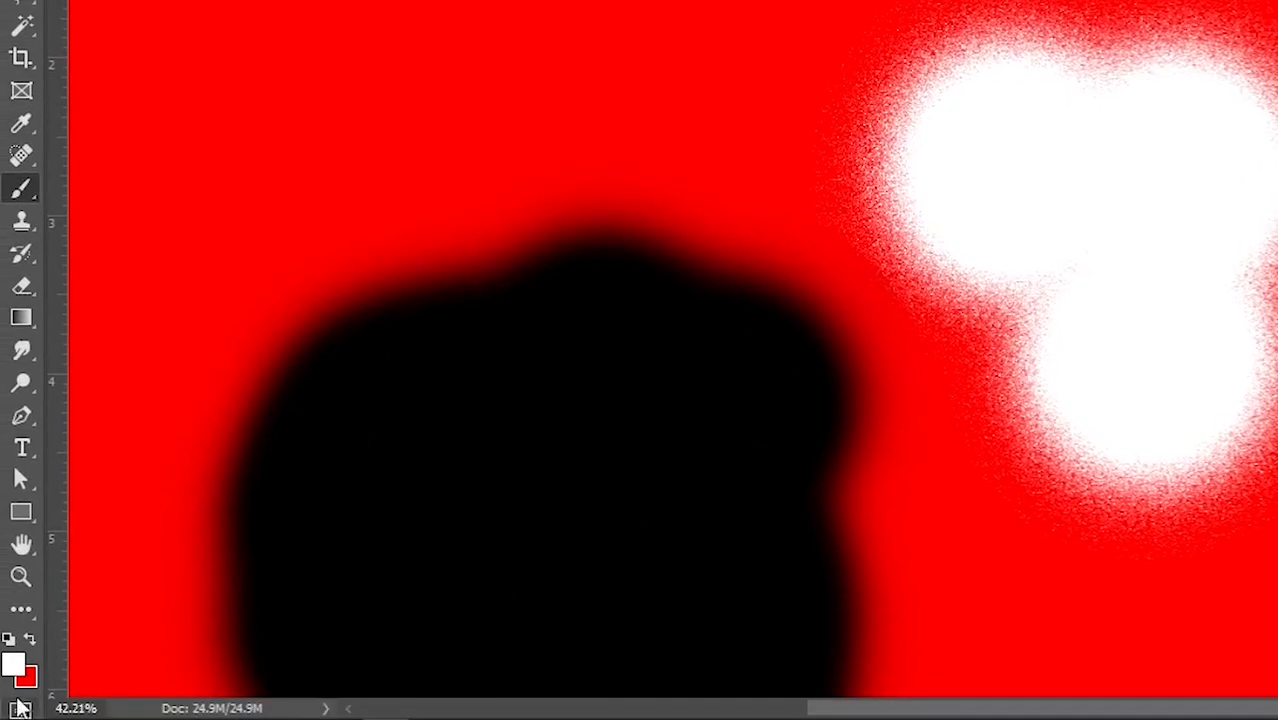
# Step: Set the foreground color to dark green (4a6f04) and paint over the area between the black blob and the white dabs
pyautogui.click(15, 665)
pyautogui.moveTo(958, 462)
pyautogui.mouseDown()
pyautogui.moveTo(963, 425)
pyautogui.moveTo(965, 457)
pyautogui.mouseUp()
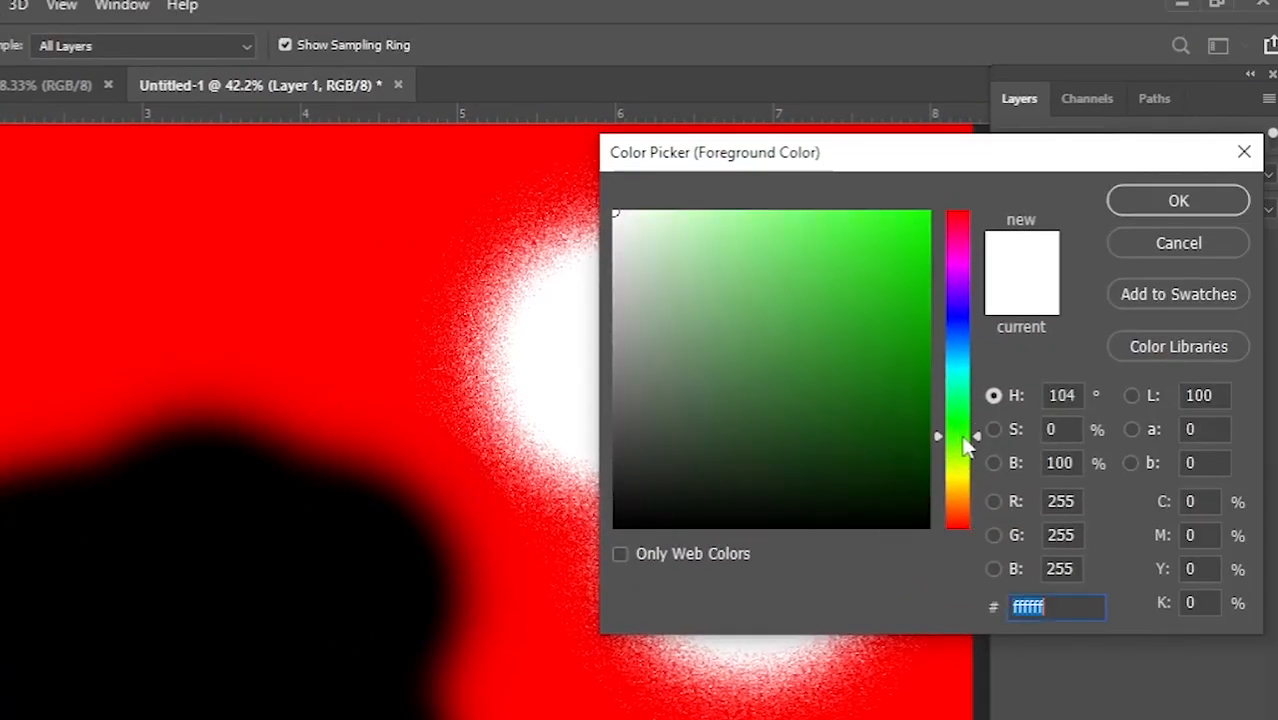
pyautogui.moveTo(895, 330); pyautogui.dragTo(919, 391)
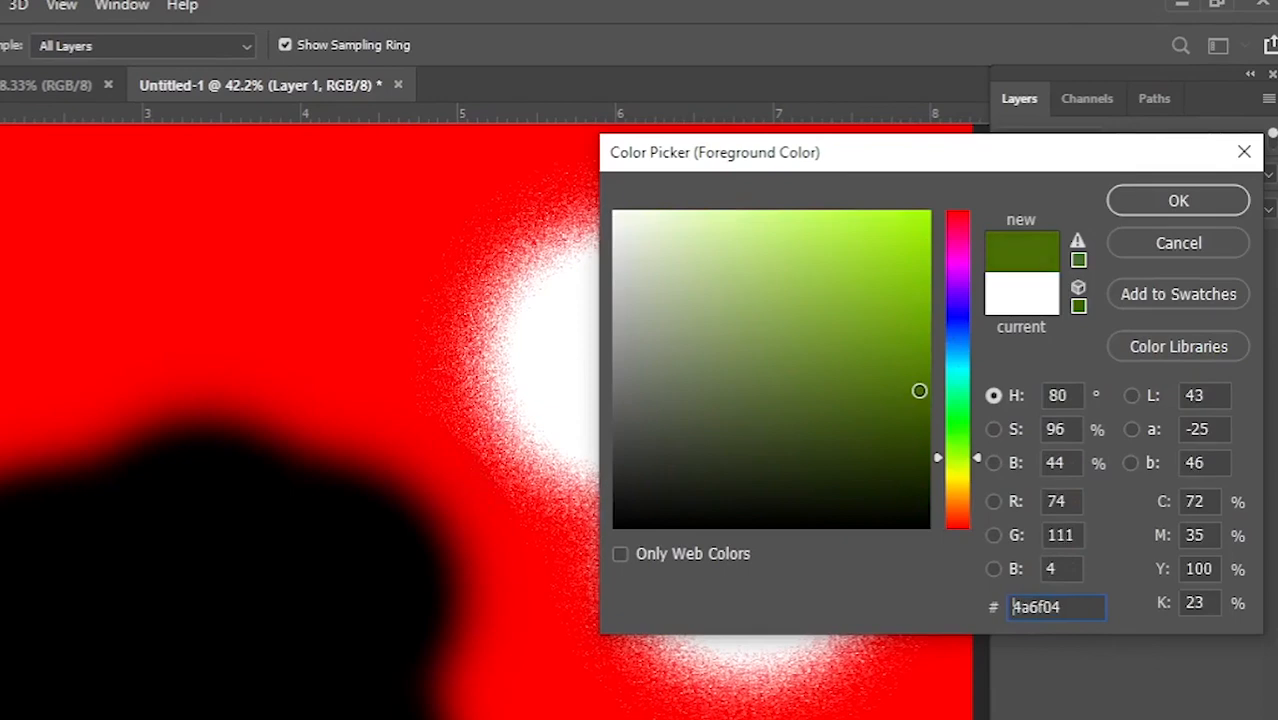
pyautogui.click(1178, 203)
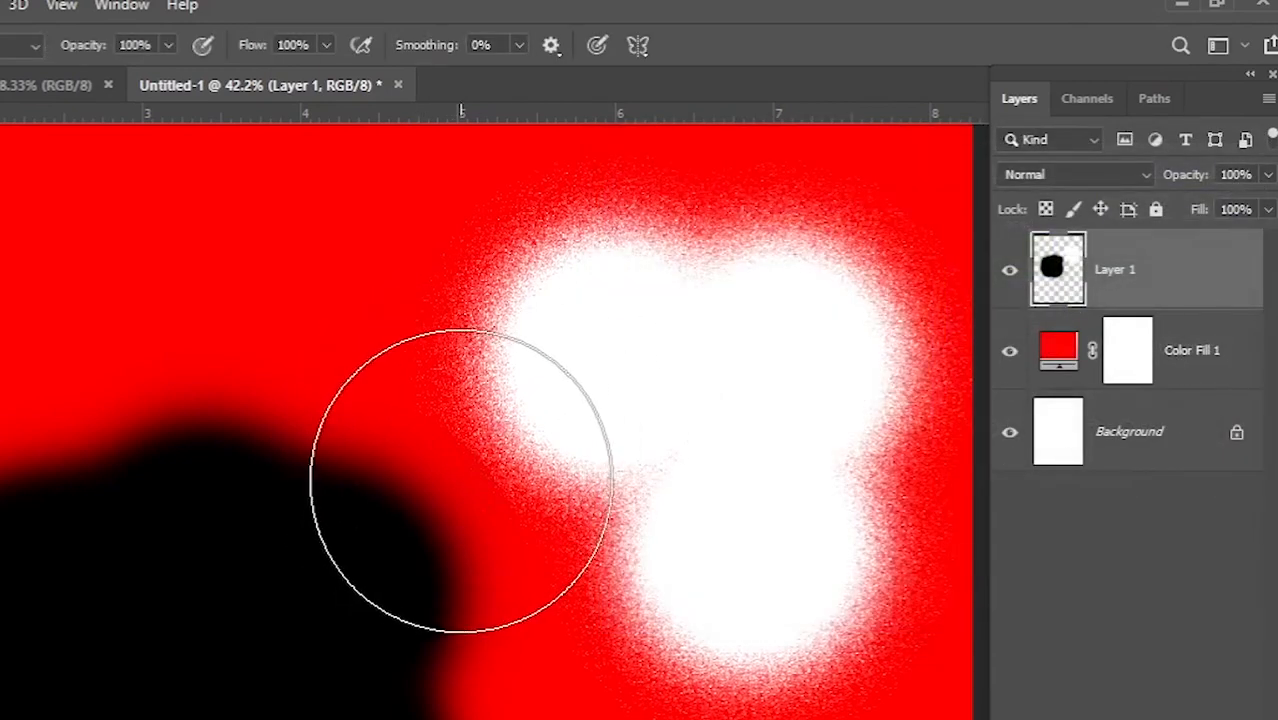
pyautogui.click(461, 481)
pyautogui.click(530, 470)
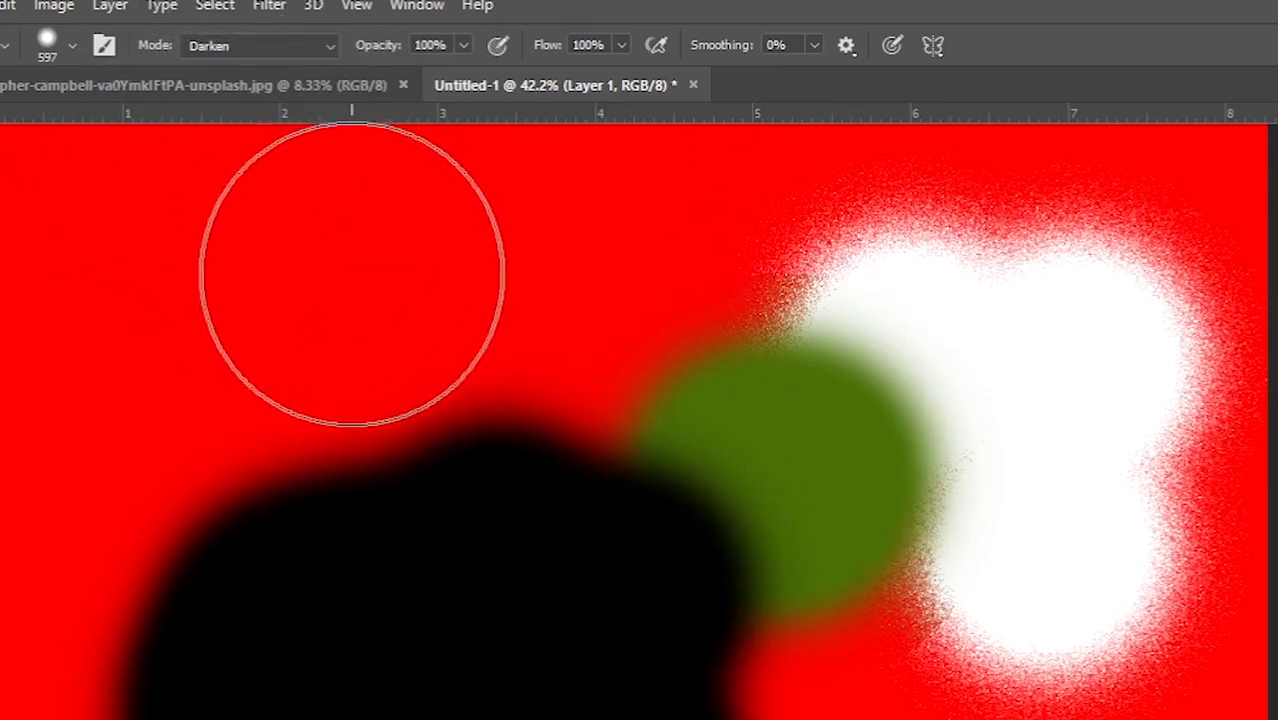
# Step: Switch the brush's blending mode to Lighten and paint a green dab over the black blob's edge, below the first green one
pyautogui.click(233, 45)
pyautogui.click(212, 271)
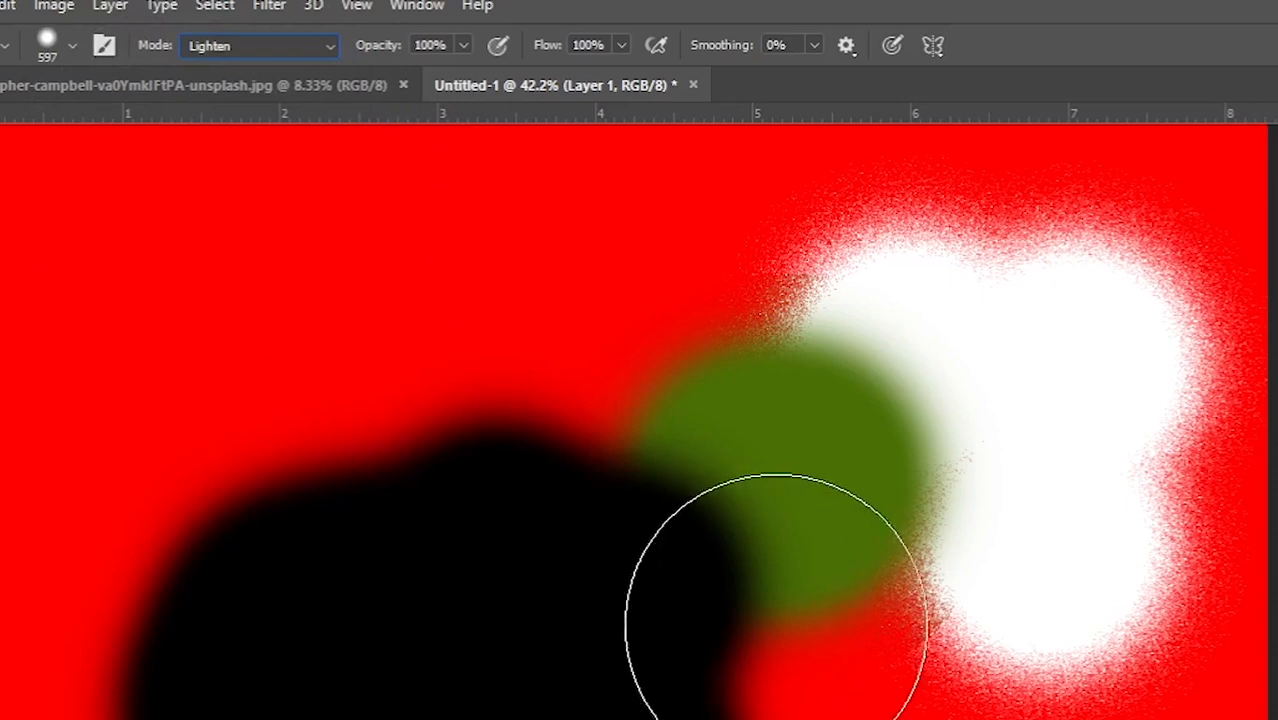
pyautogui.click(790, 622)
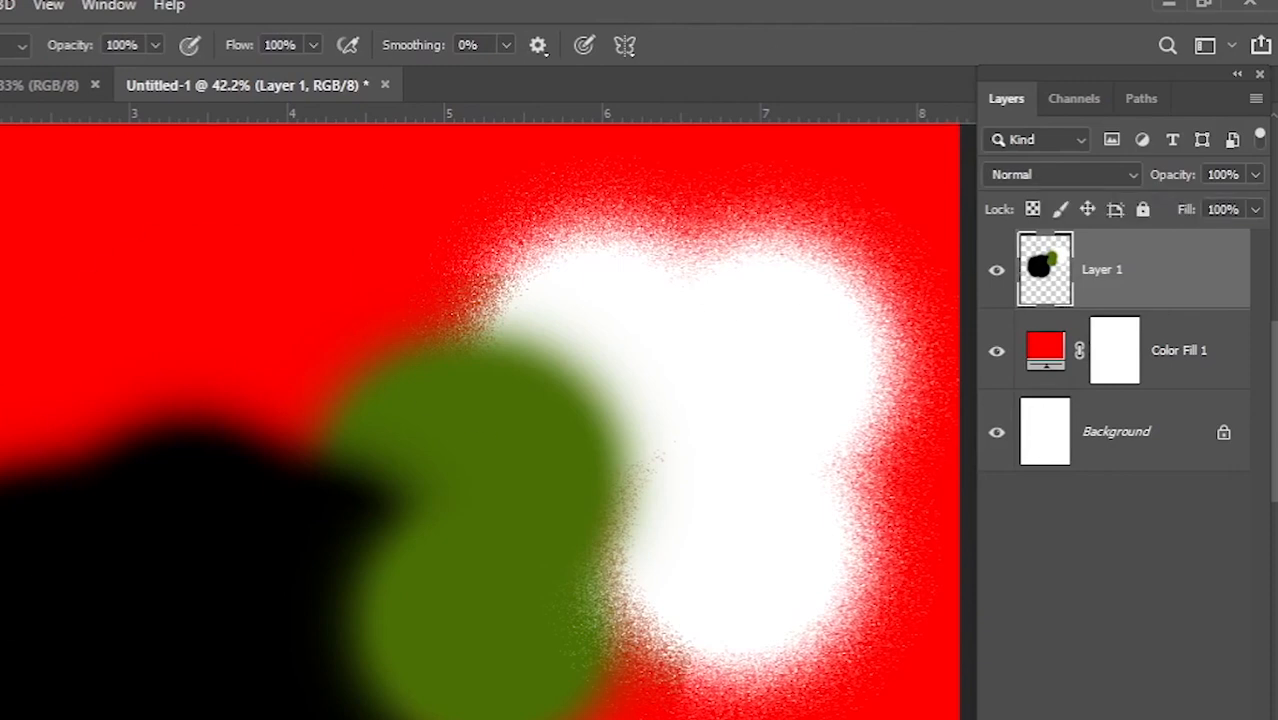
# Step: Delete all the painted dabs from Layer 1, leaving the layer empty and nothing selected
pyautogui.hotkey('ctrl', '-')
pyautogui.hotkey('ctrl', '-')
pyautogui.hotkey('ctrl', '-')
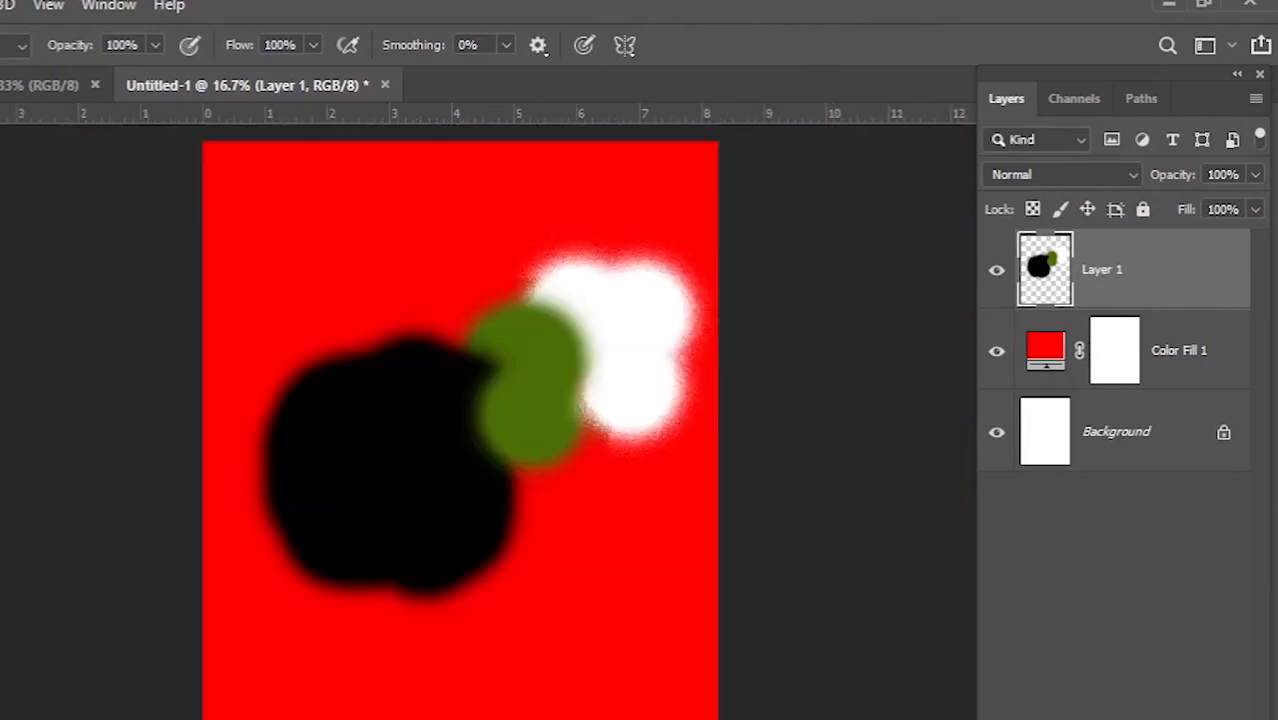
pyautogui.hotkey('ctrl', 'a')
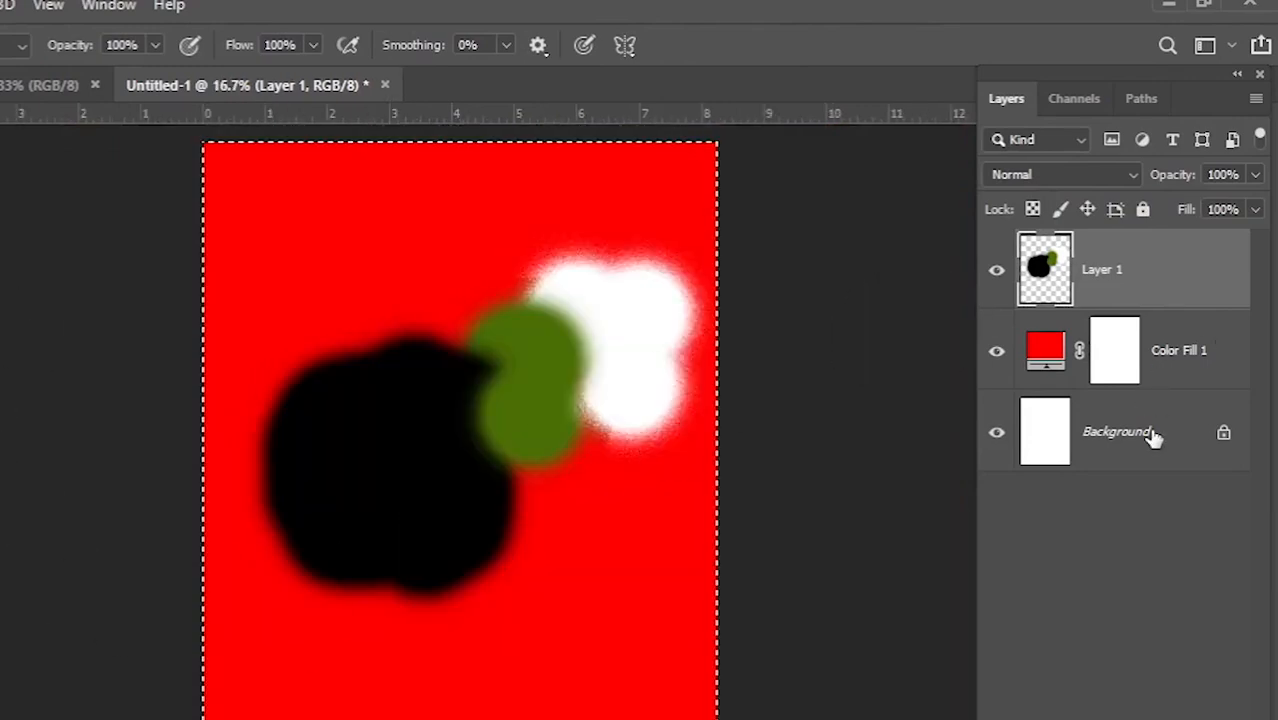
pyautogui.press('Delete')
pyautogui.hotkey('ctrl', 'd')
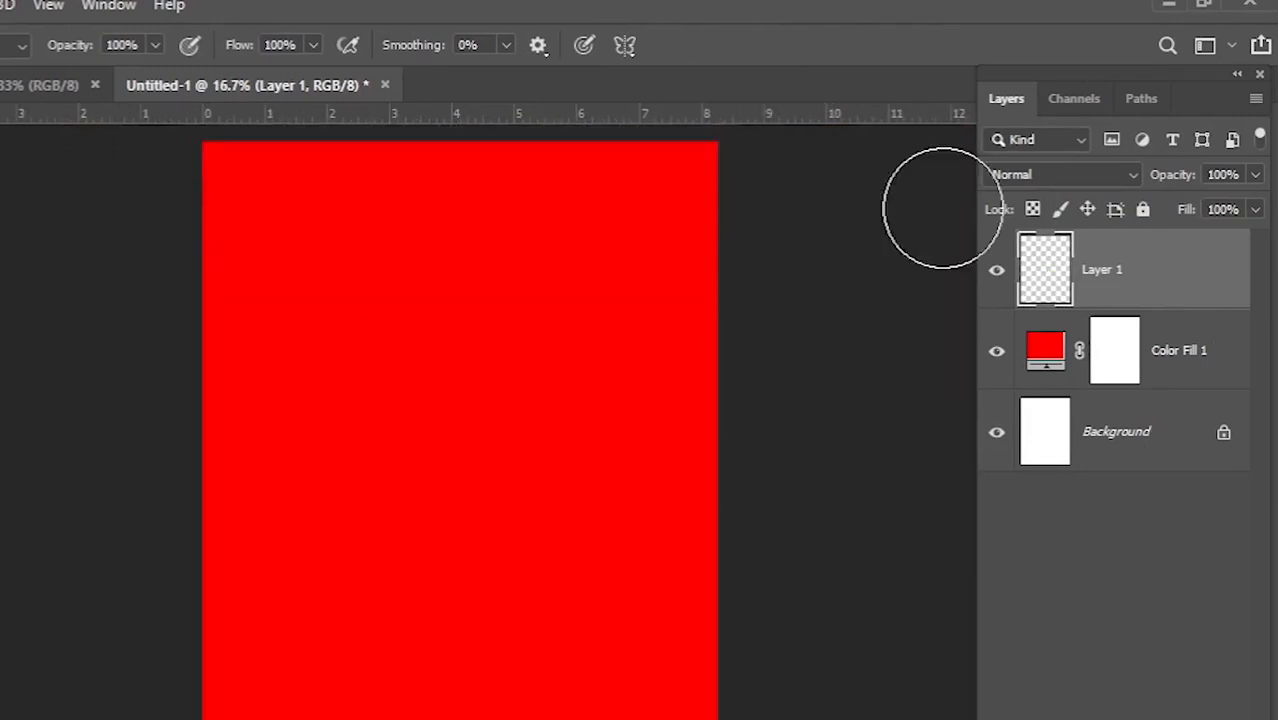
# Step: Set the brush's blending mode to Normal and paint a single green dab on the red area
pyautogui.scroll(3, 530, 480)
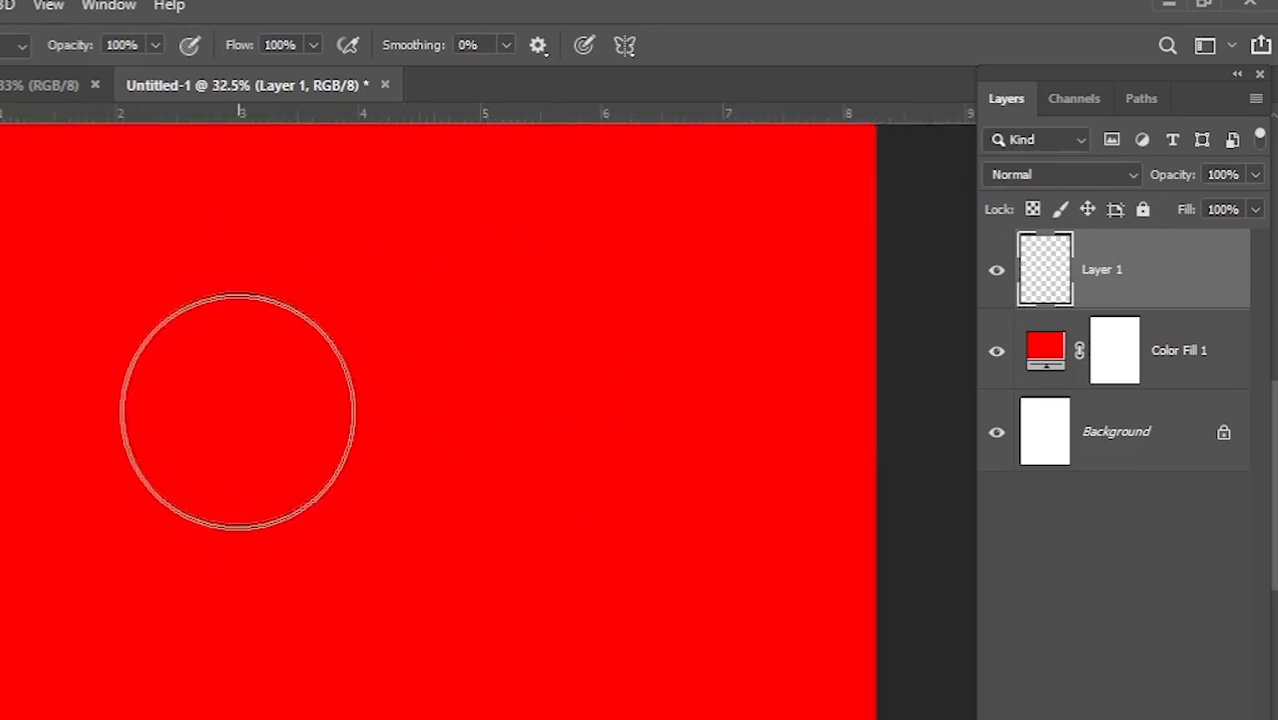
pyautogui.scroll(-1, 276, 493)
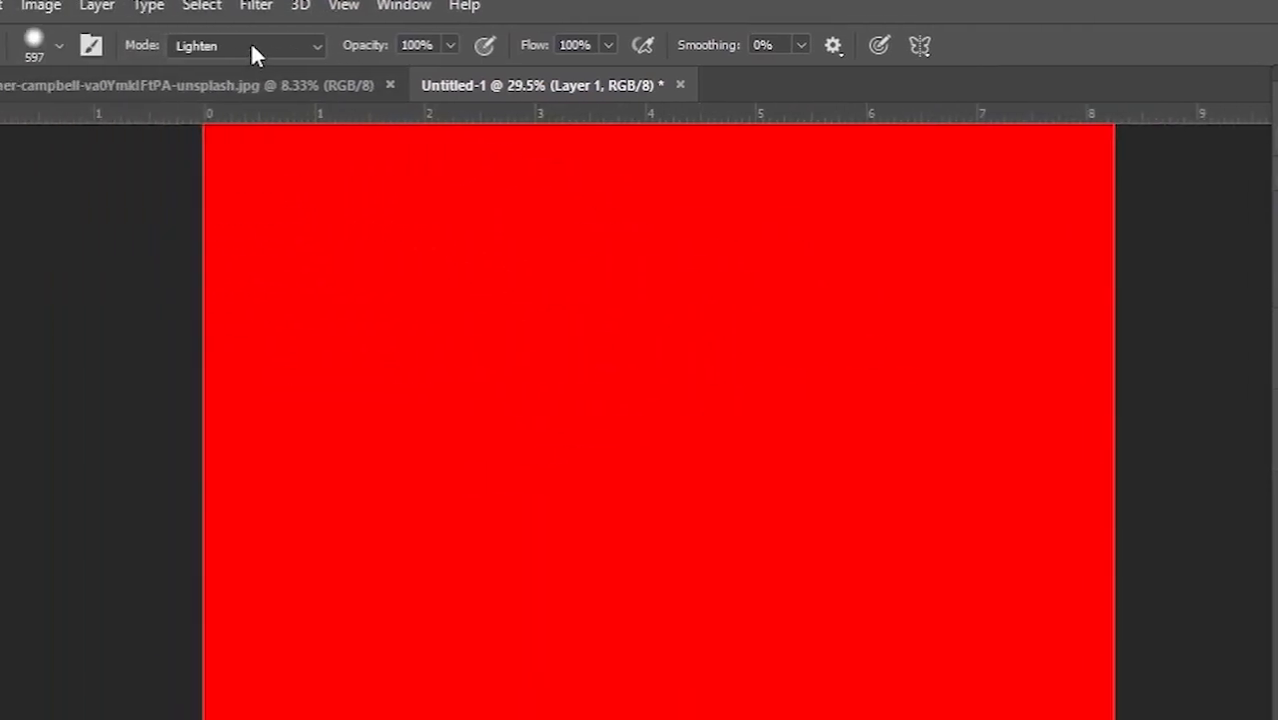
pyautogui.click(251, 47)
pyautogui.click(198, 62)
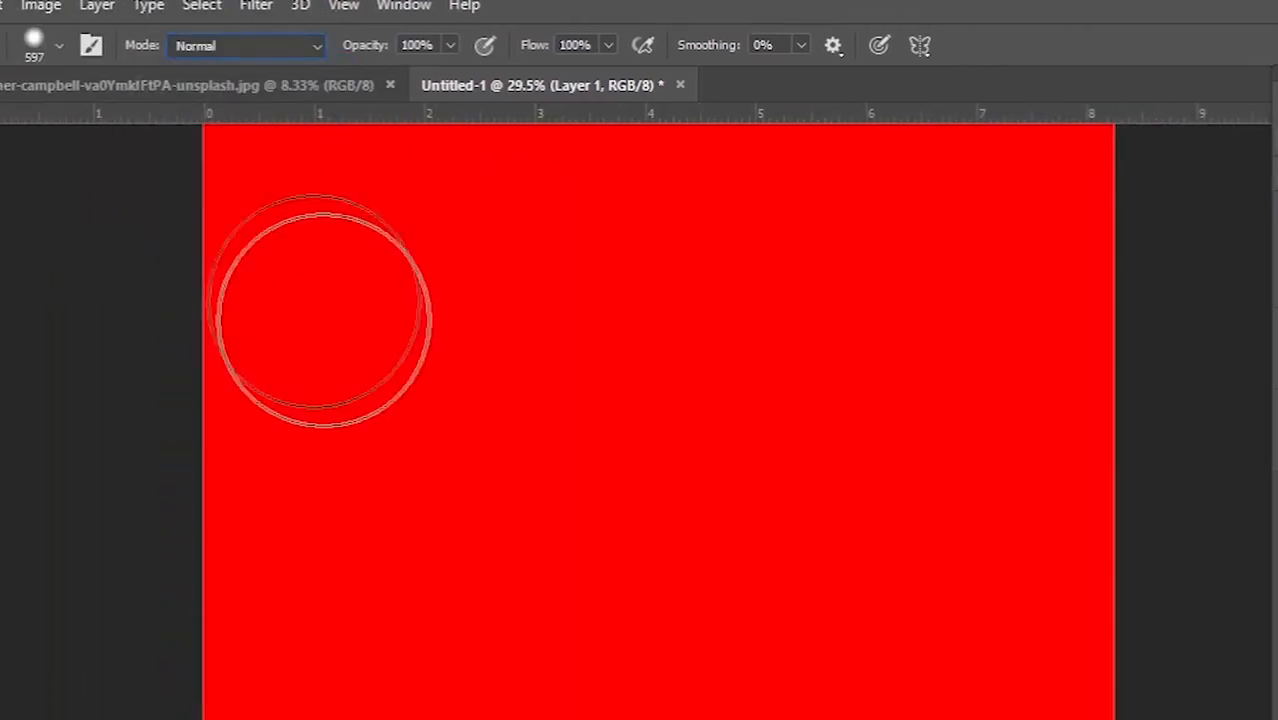
pyautogui.click(508, 433)
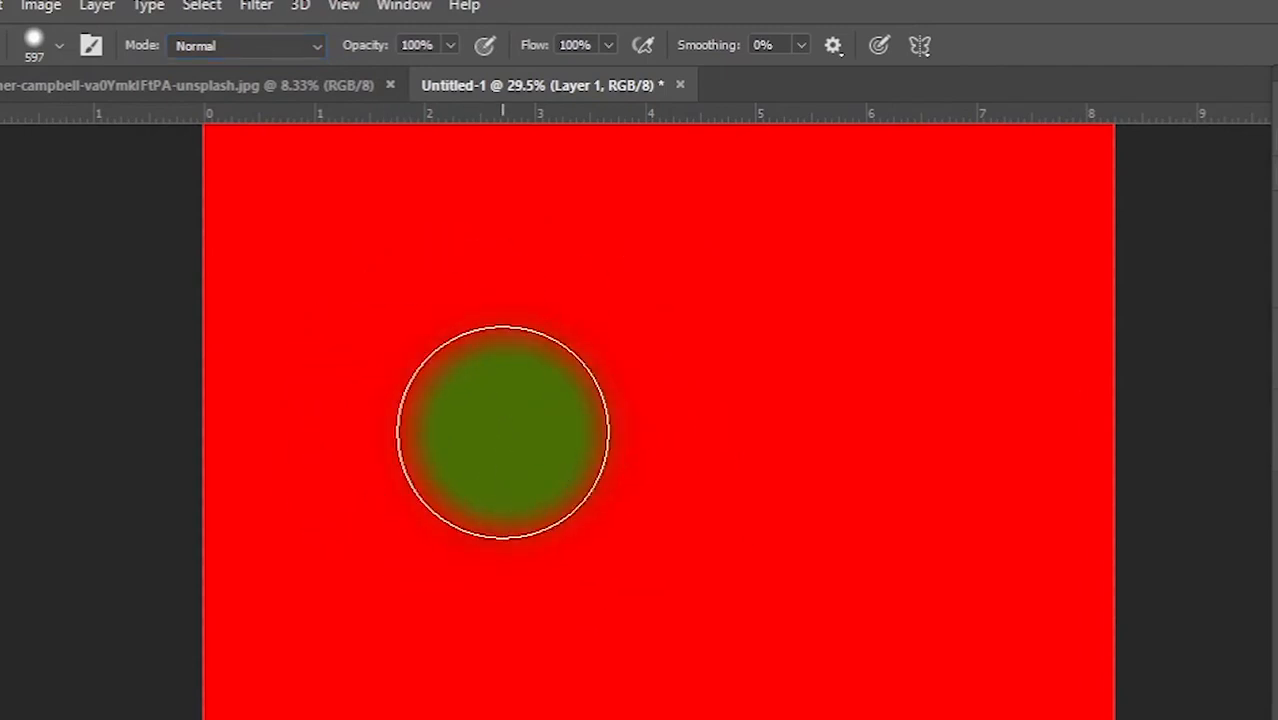
# Step: Try the Dissolve and Darken blending modes on Layer 1 to compare how the green dab blends with the red fill
pyautogui.press('z')
pyautogui.moveTo(513, 436)
pyautogui.mouseDown()
pyautogui.moveTo(568, 488)
pyautogui.moveTo(542, 465)
pyautogui.moveTo(587, 465)
pyautogui.mouseUp()
pyautogui.press('b')
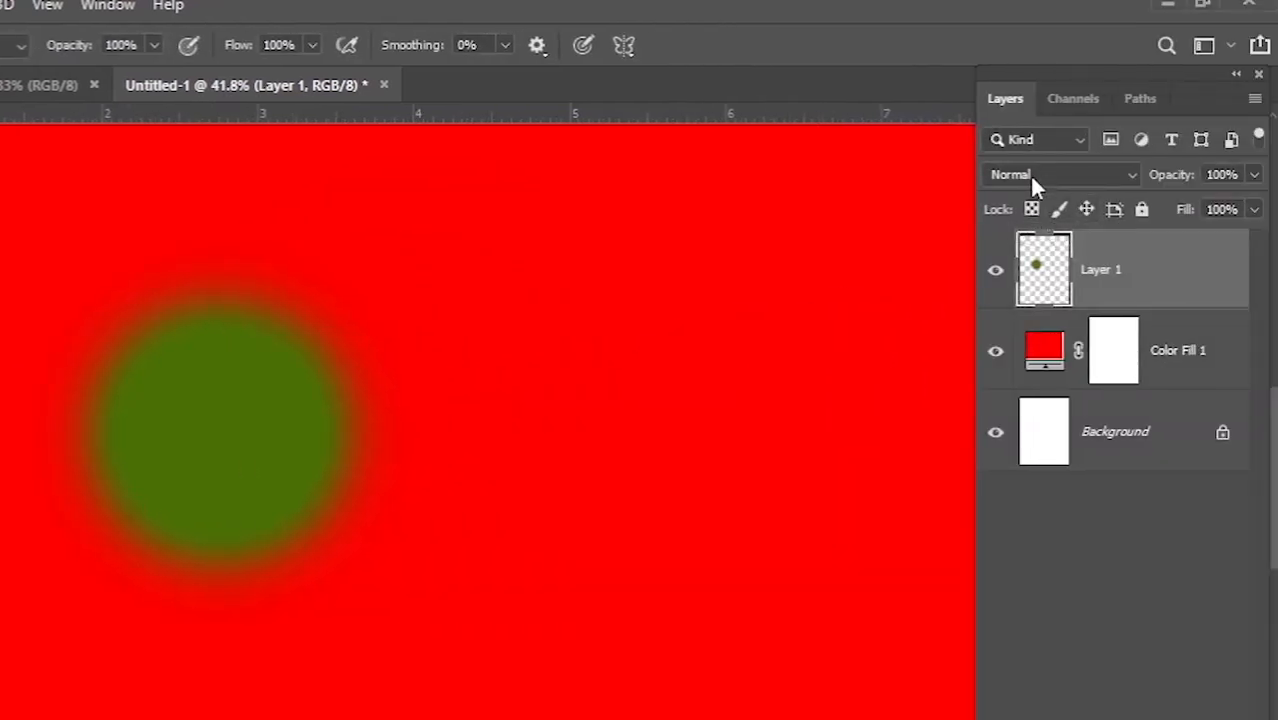
pyautogui.click(1033, 181)
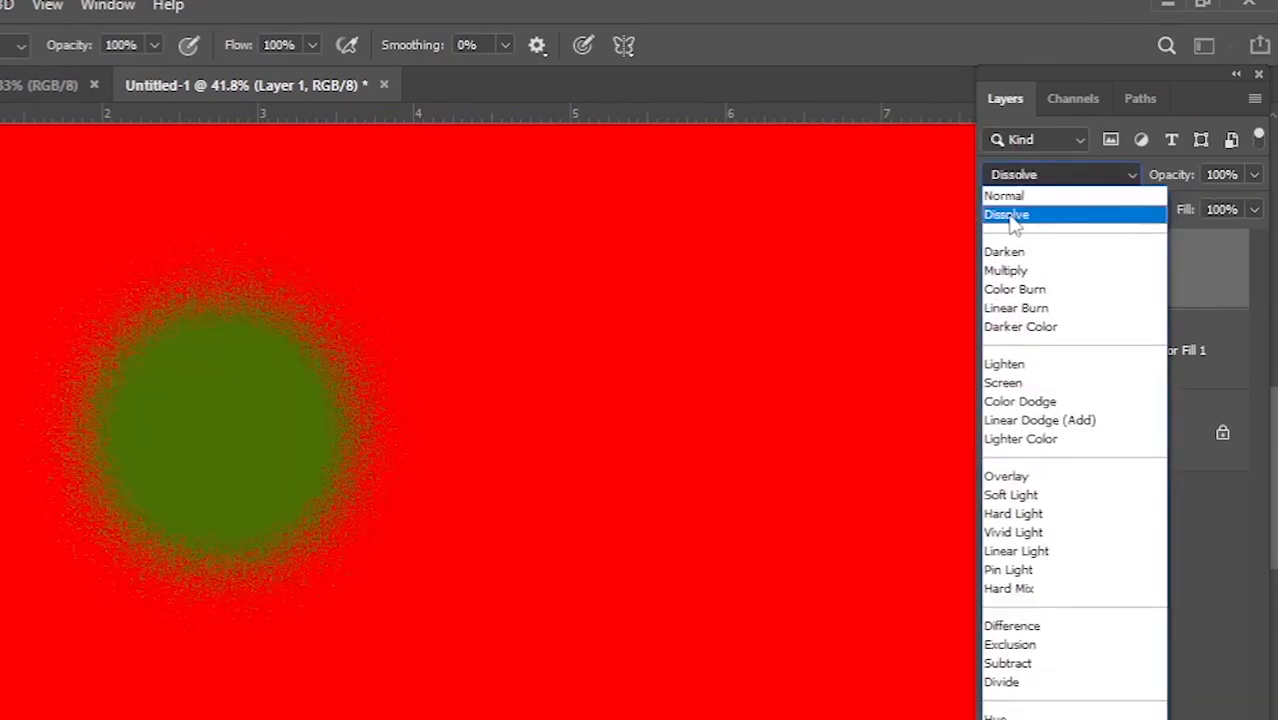
pyautogui.click(1014, 226)
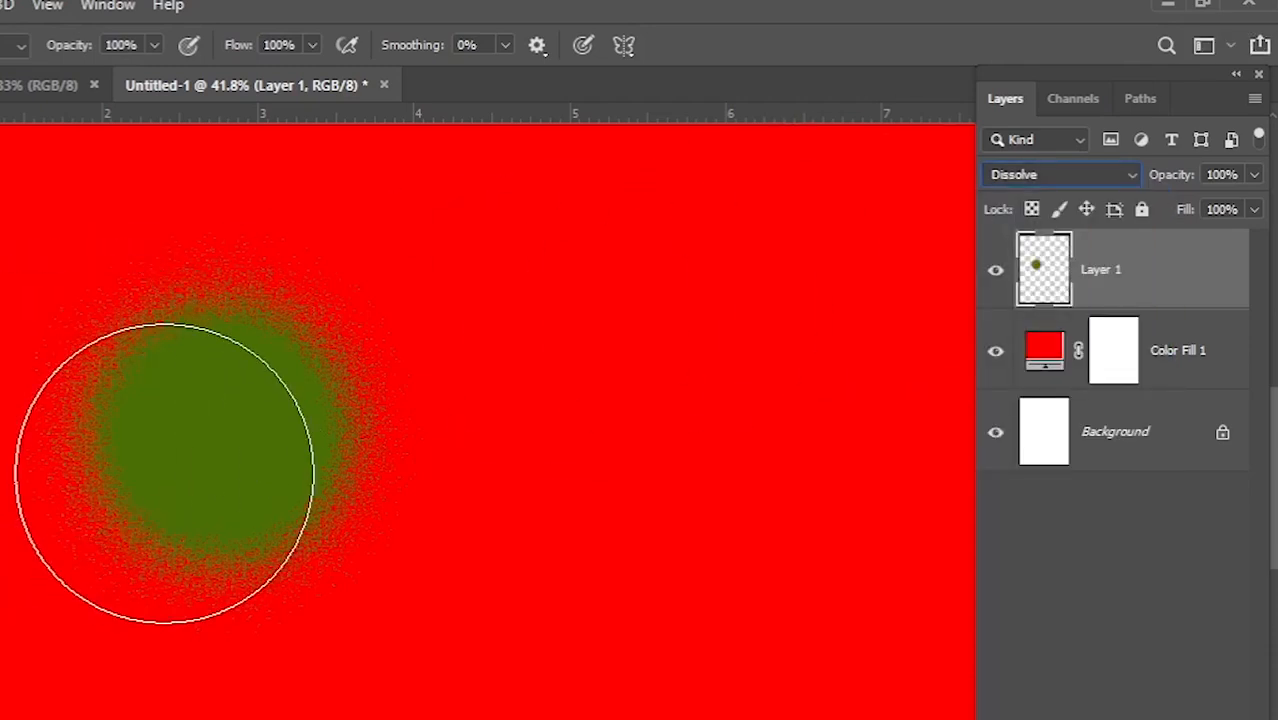
pyautogui.click(1030, 180)
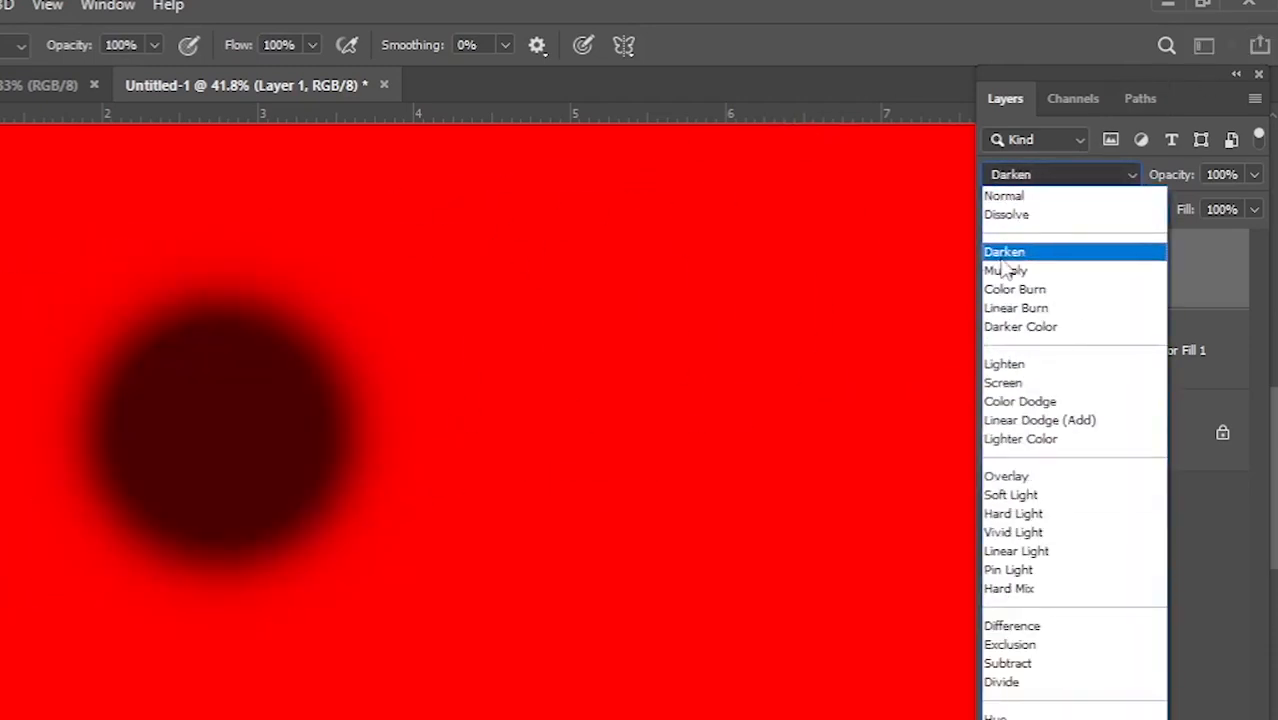
pyautogui.click(1005, 266)
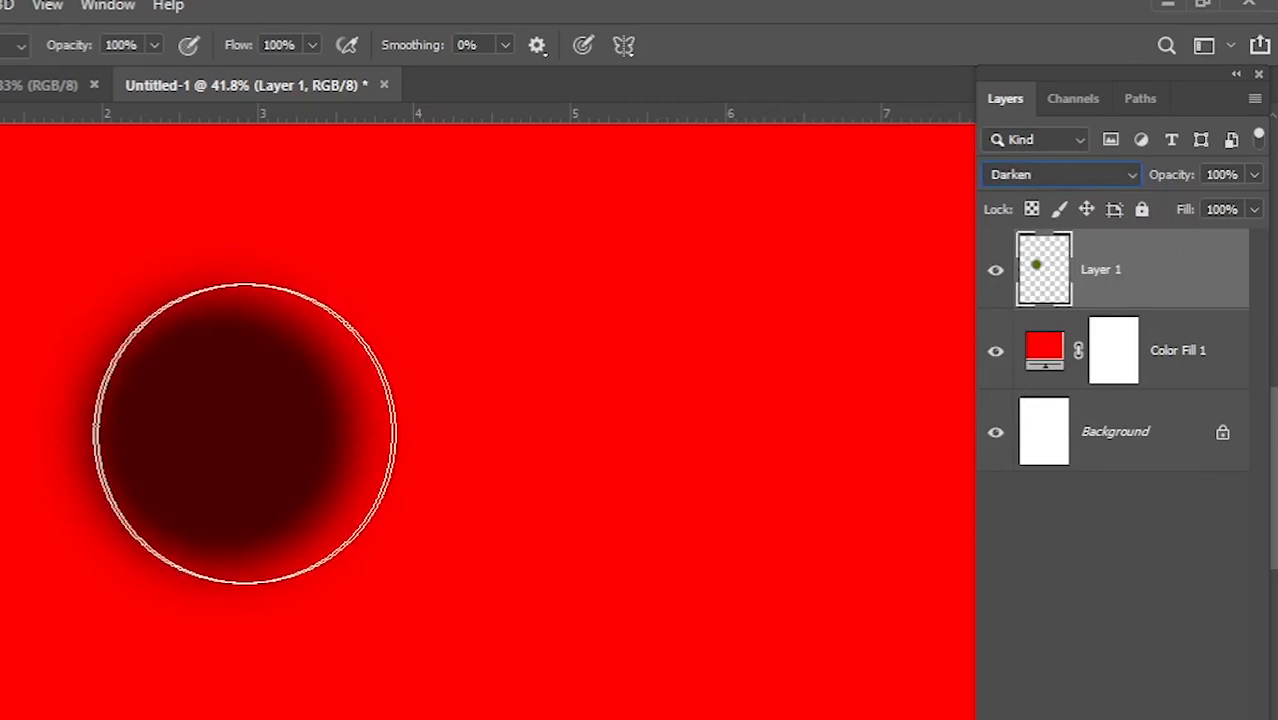
# Step: Try the Linear Dodge (Add) and Color Burn blending modes on Layer 1
pyautogui.click(1070, 175)
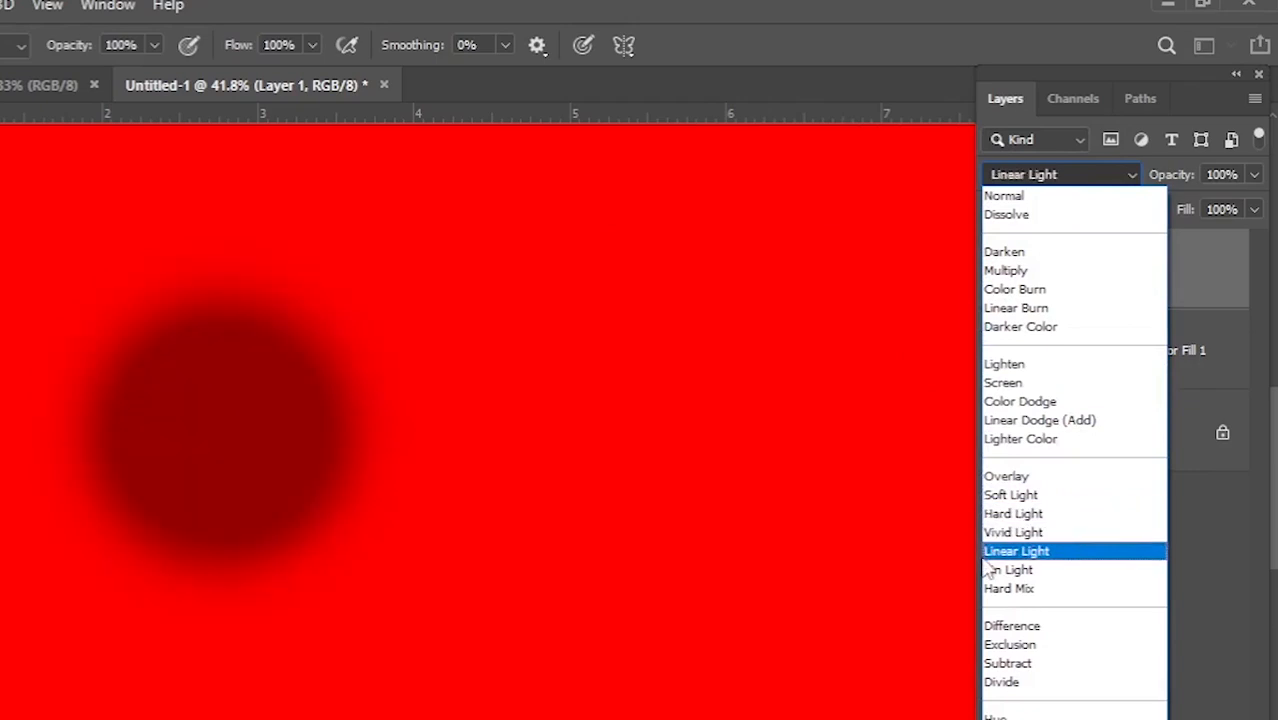
pyautogui.click(1000, 420)
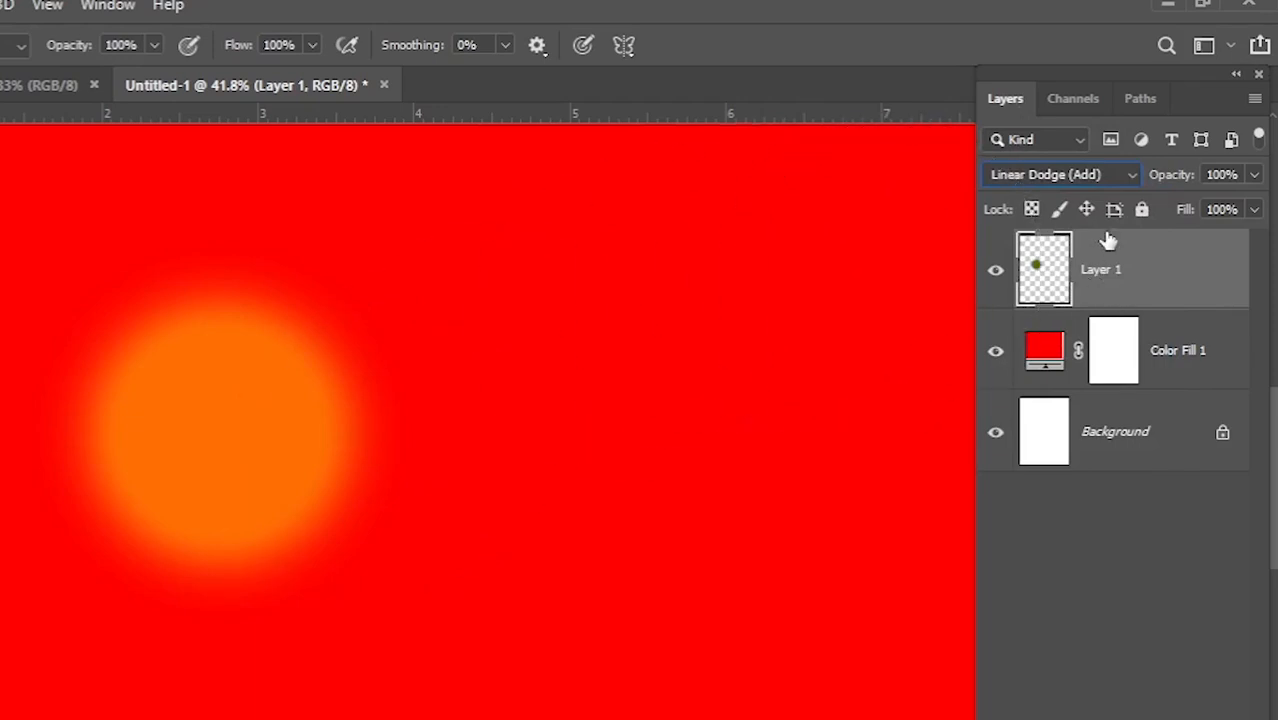
pyautogui.click(1025, 177)
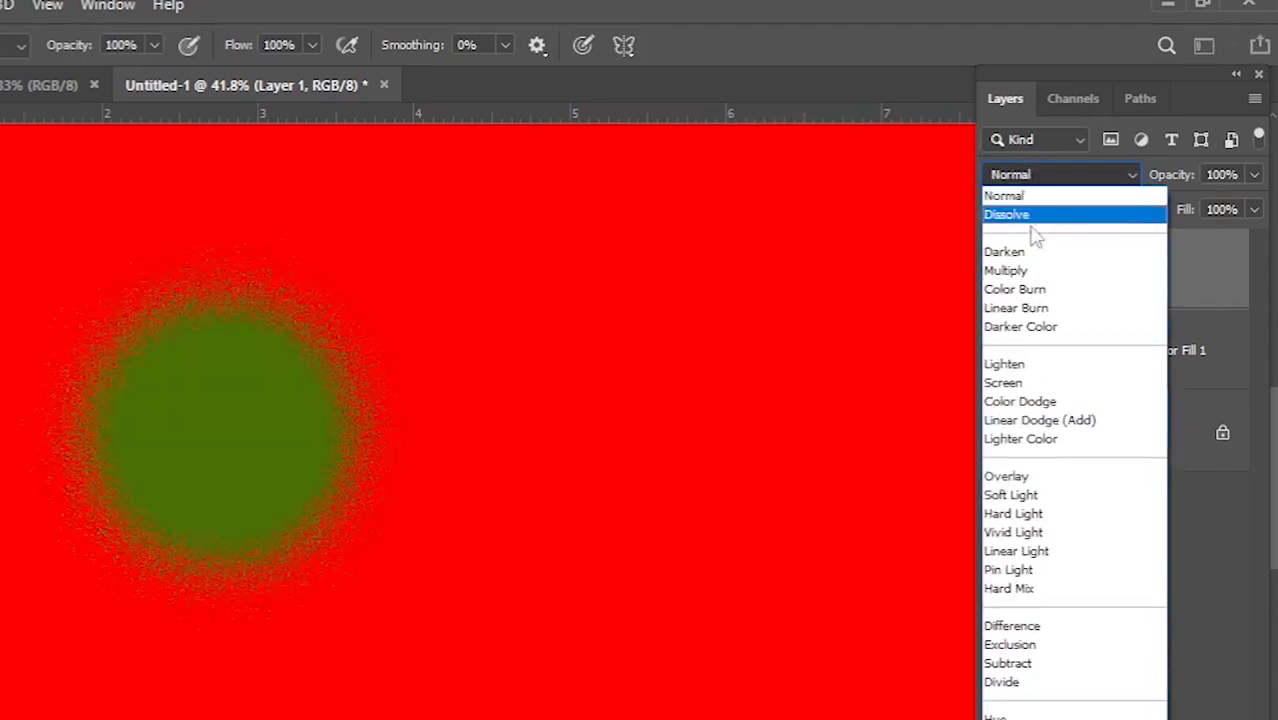
pyautogui.click(1027, 289)
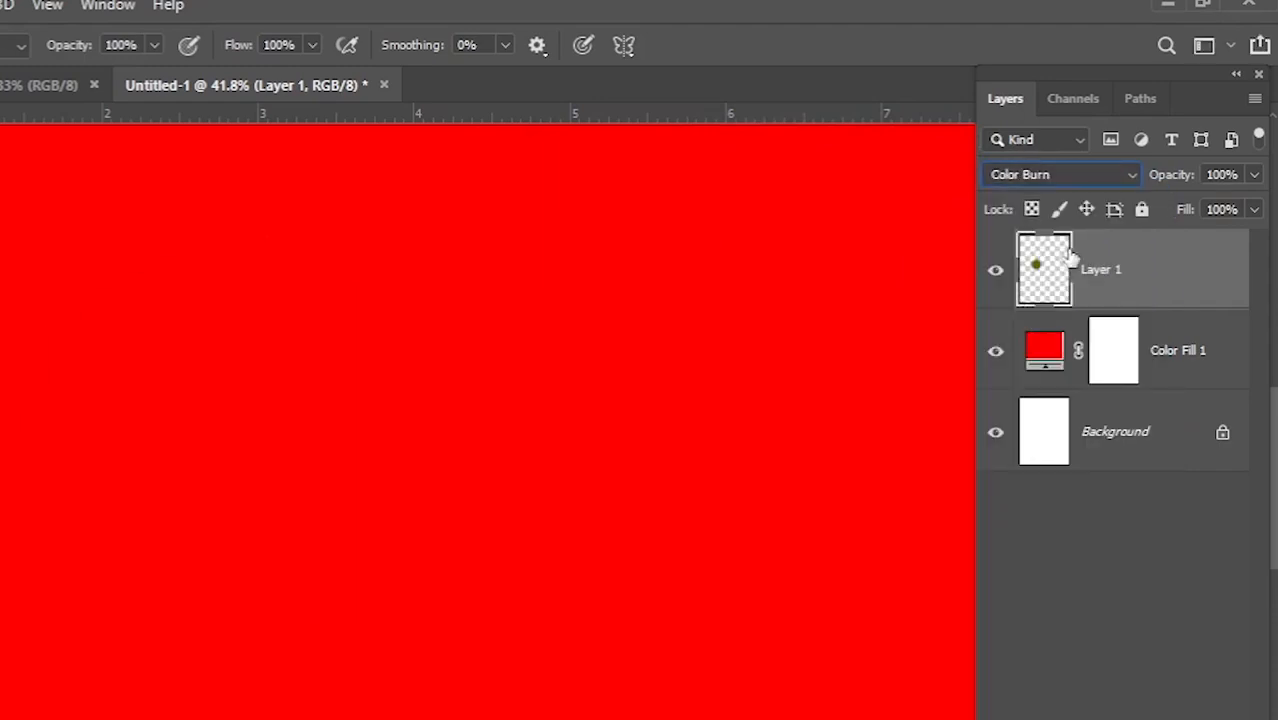
# Step: Try the Color Dodge blending mode on Layer 1, followed by Dissolve
pyautogui.click(1060, 175)
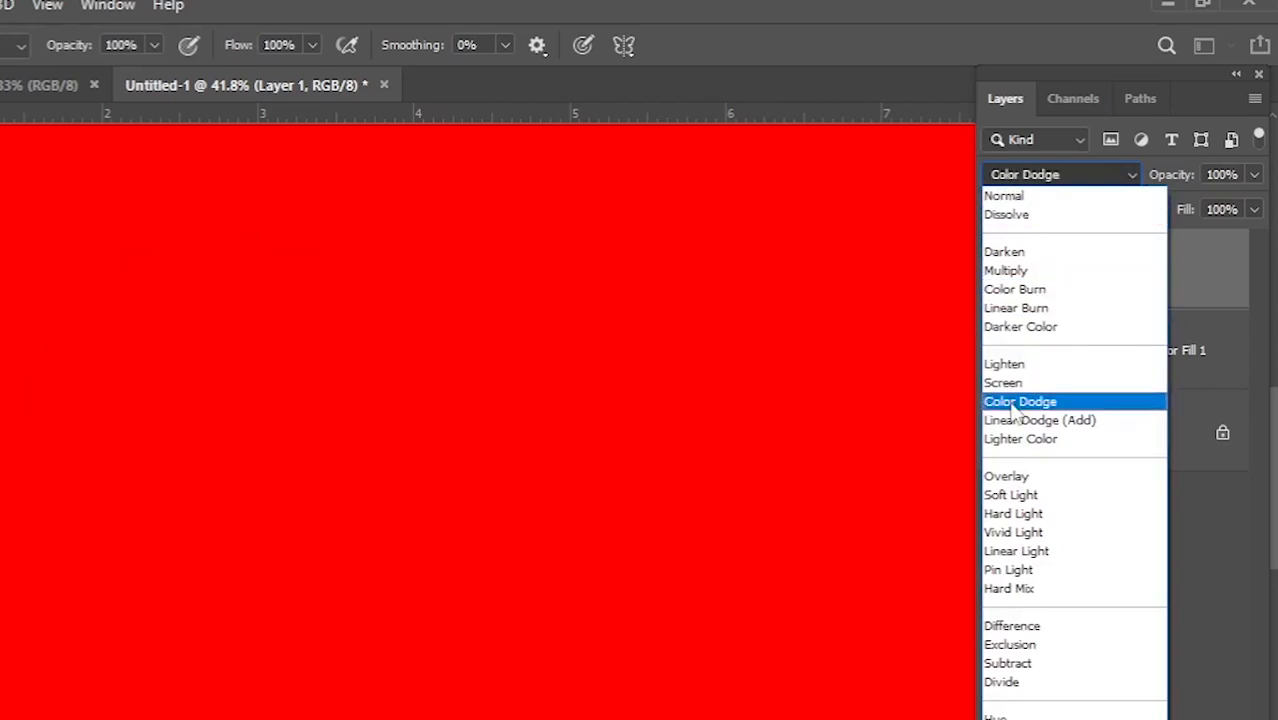
pyautogui.click(1013, 403)
pyautogui.click(1040, 175)
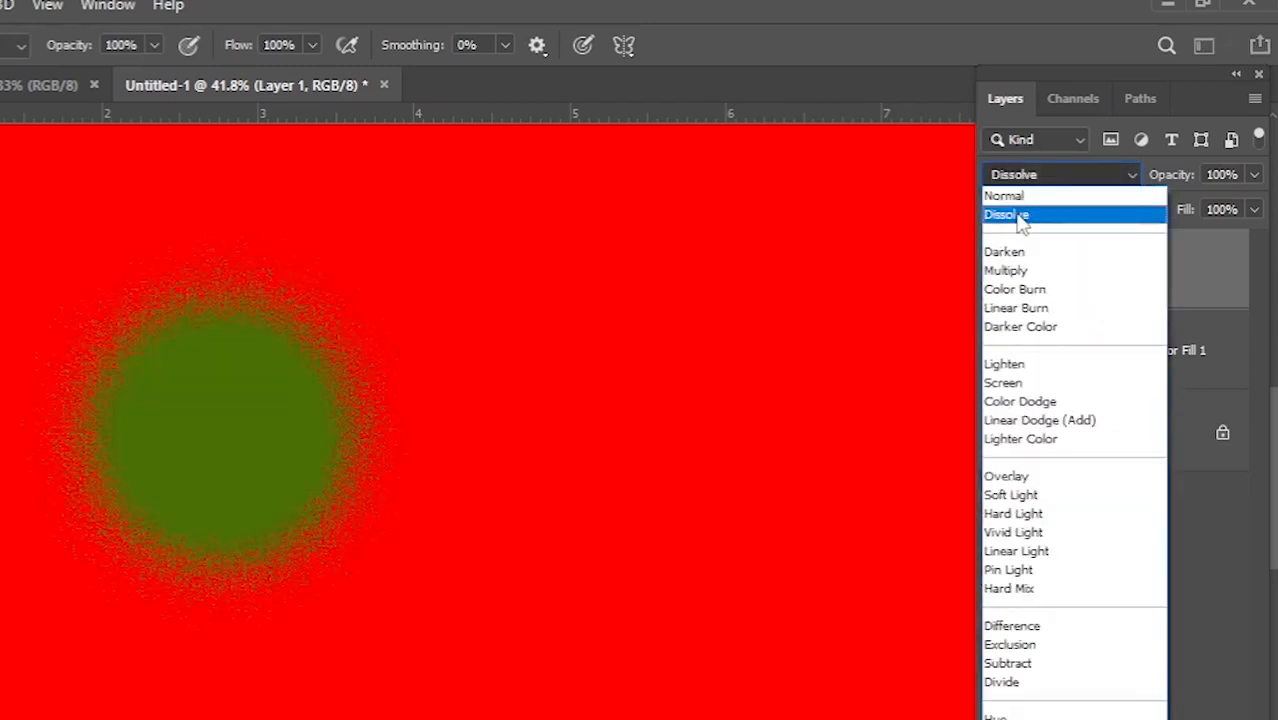
pyautogui.click(1005, 211)
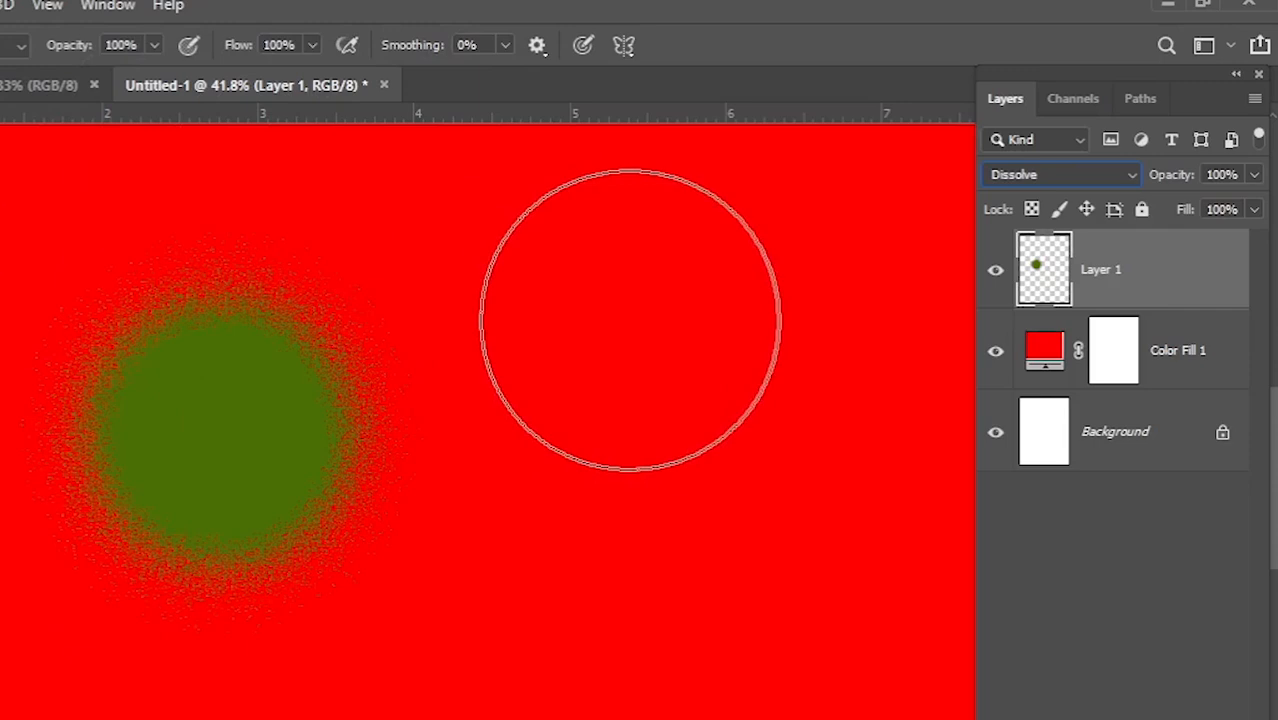
# Step: Set Layer 1's blending mode to Multiply and paint a second dab on the red area beside the first one
pyautogui.click(1066, 177)
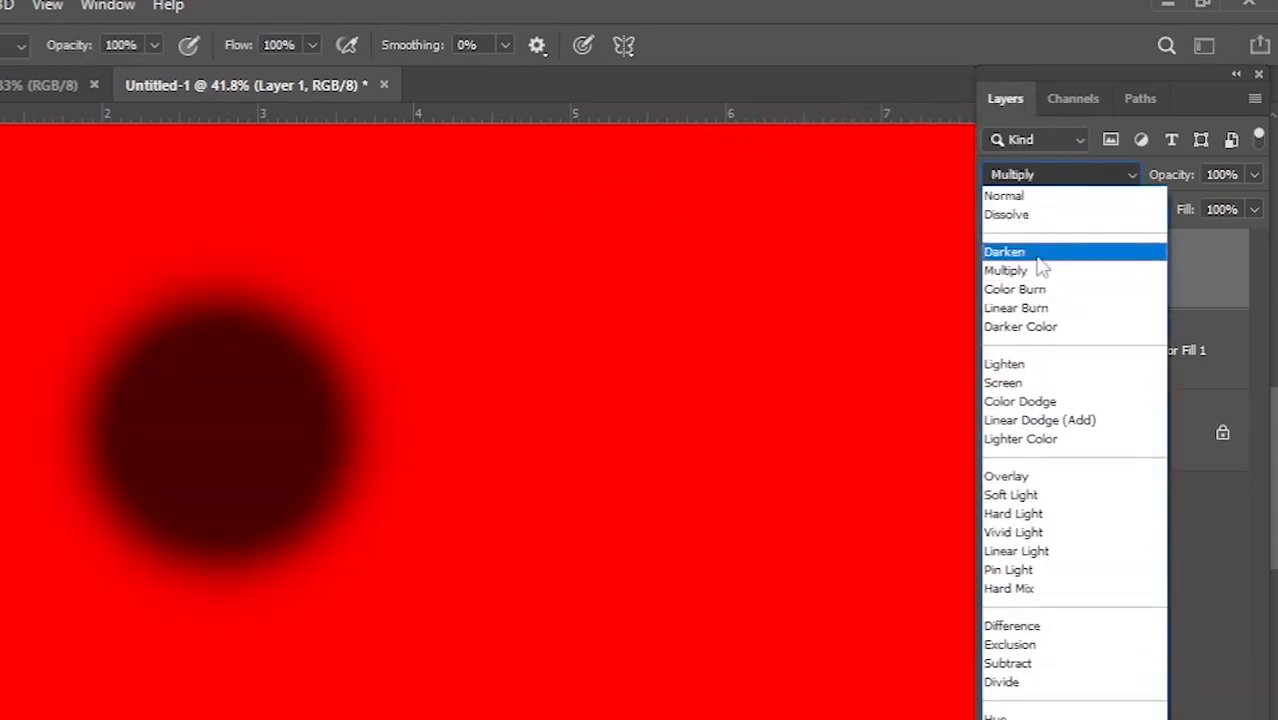
pyautogui.click(1040, 271)
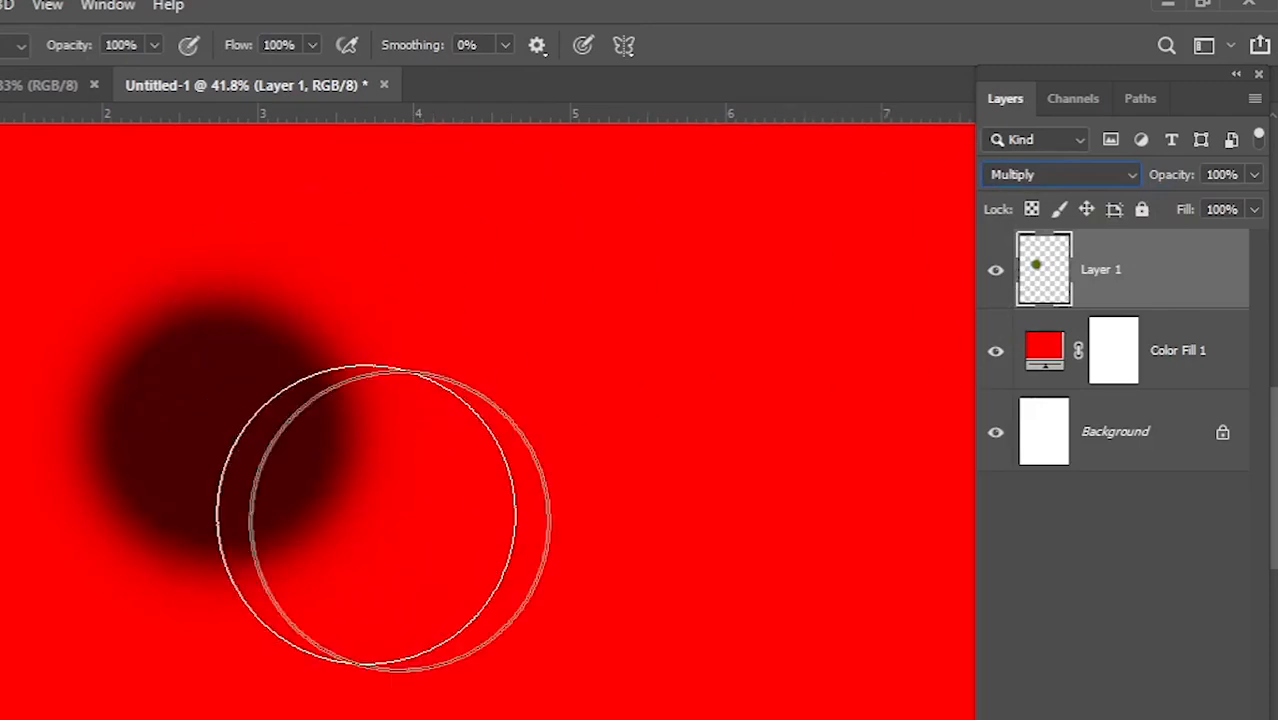
pyautogui.click(566, 455)
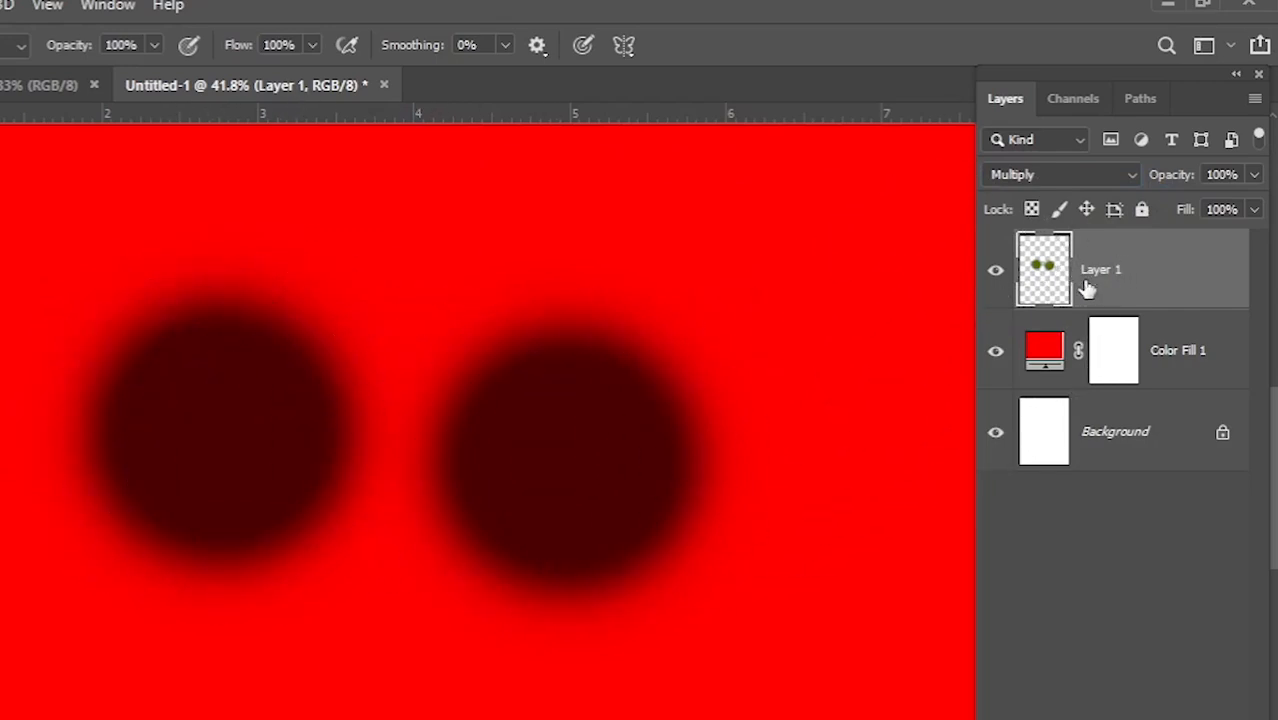
# Step: Add a new layer above Layer 1 in Dissolve mode and paint a green dab just below the first circle
pyautogui.hotkey('ctrl', 'alt', 'shift', 'n')
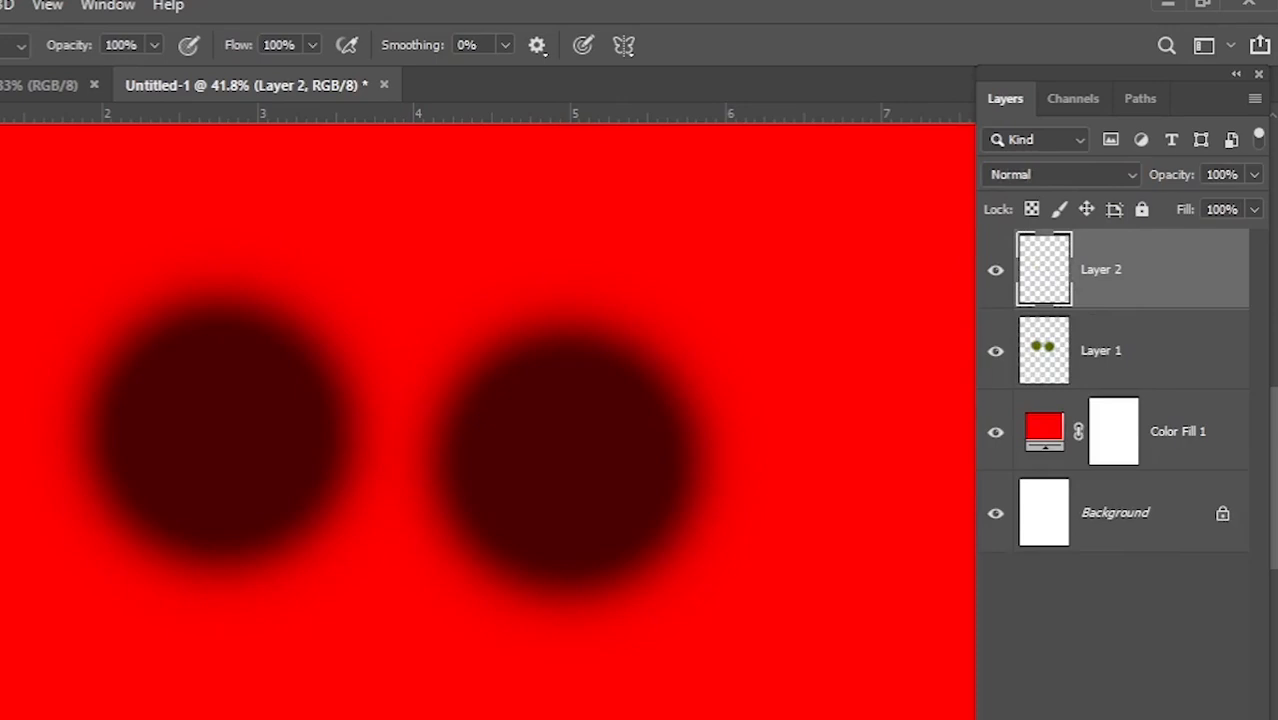
pyautogui.click(1045, 174)
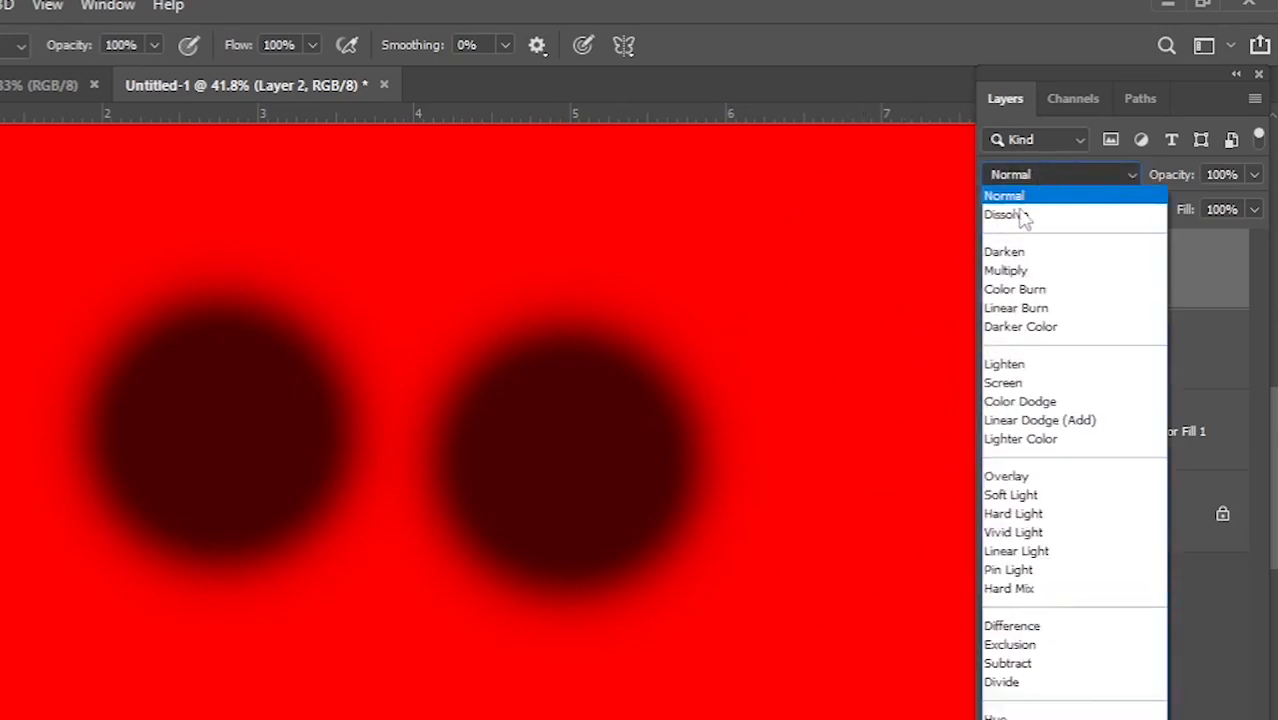
pyautogui.click(1021, 212)
pyautogui.click(290, 703)
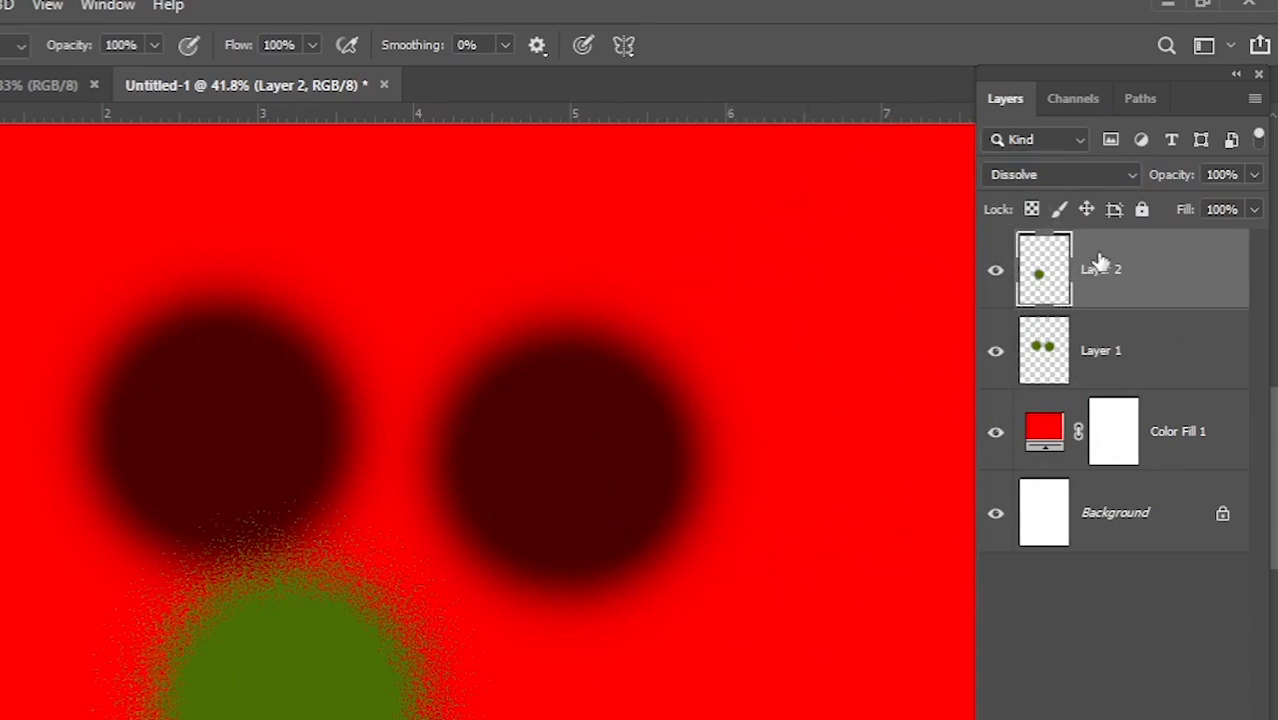
# Step: Set Layer 2 to Multiply, paint a dab overlapping the second circle's lower edge, and toggle Layer 2's visibility to compare
pyautogui.click(1050, 174)
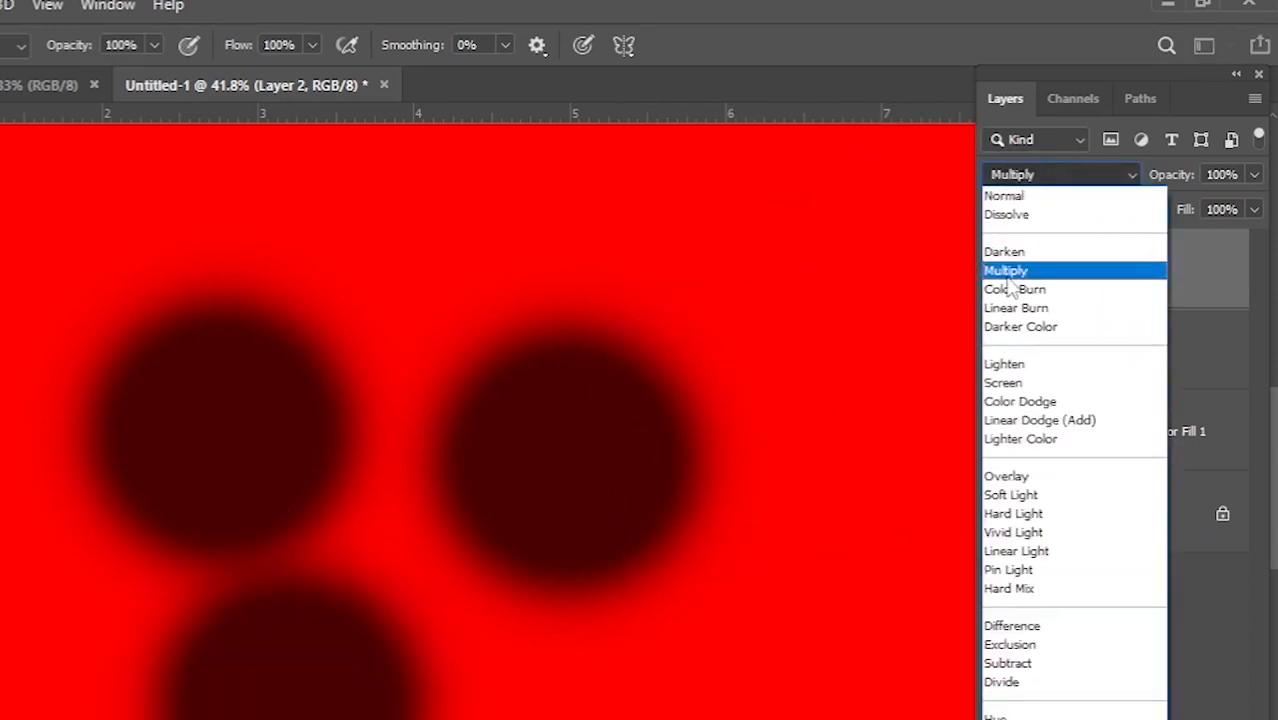
pyautogui.click(1025, 271)
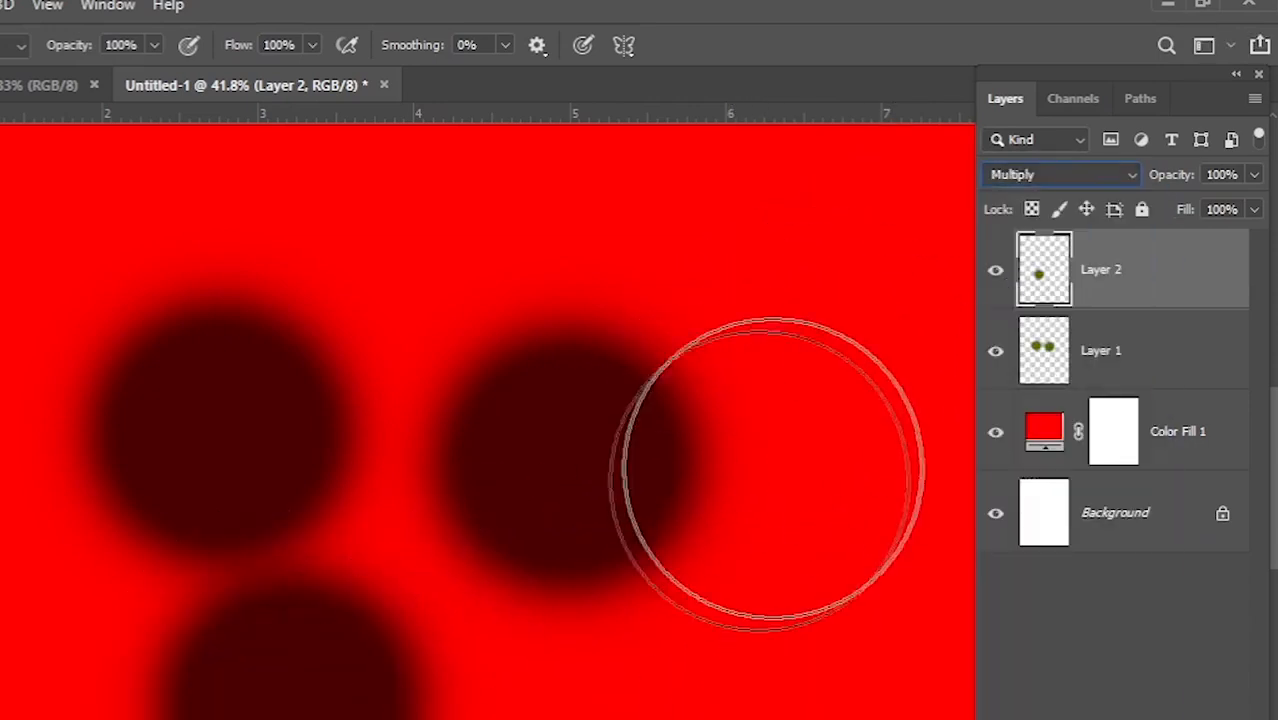
pyautogui.moveTo(508, 608); pyautogui.dragTo(551, 571)
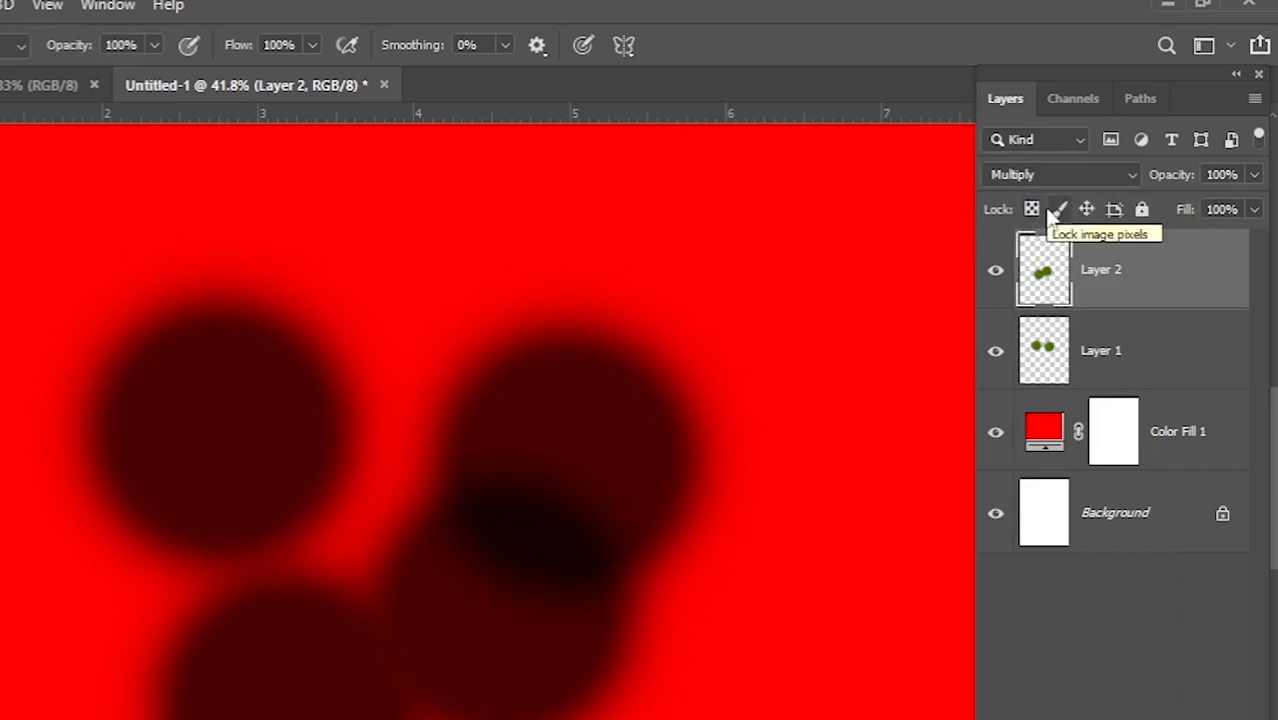
pyautogui.click(995, 270)
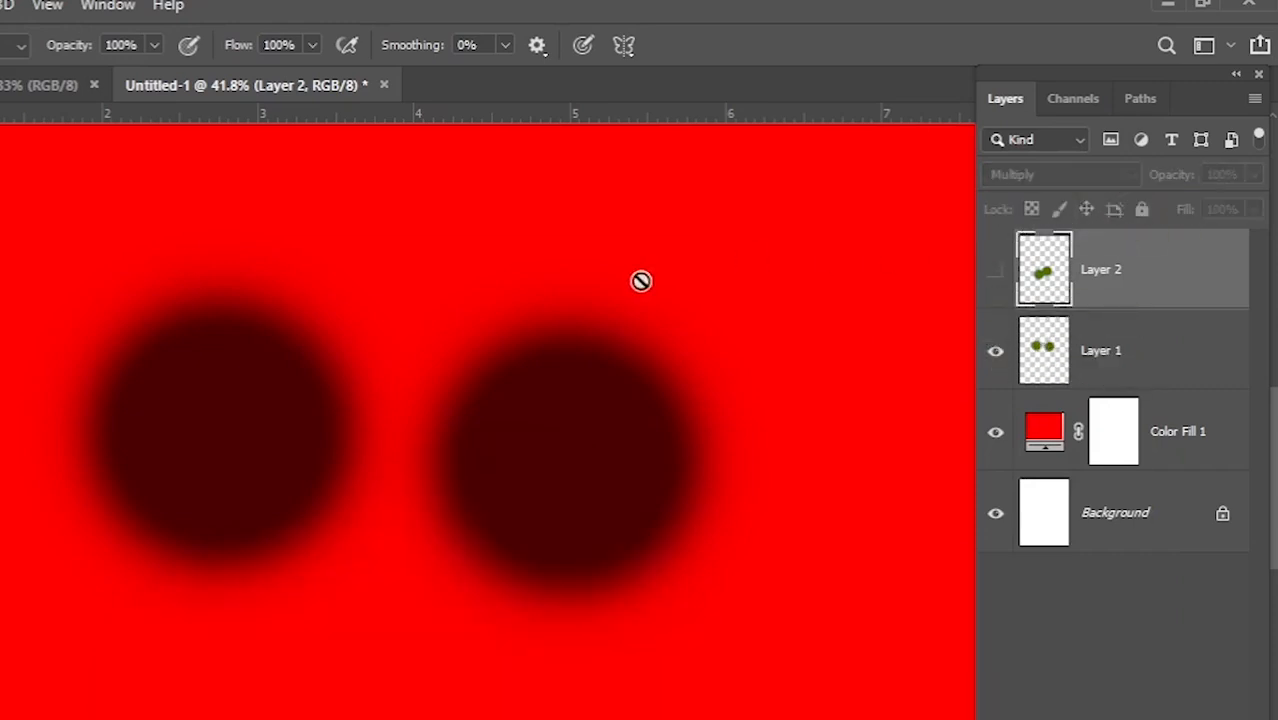
pyautogui.click(995, 272)
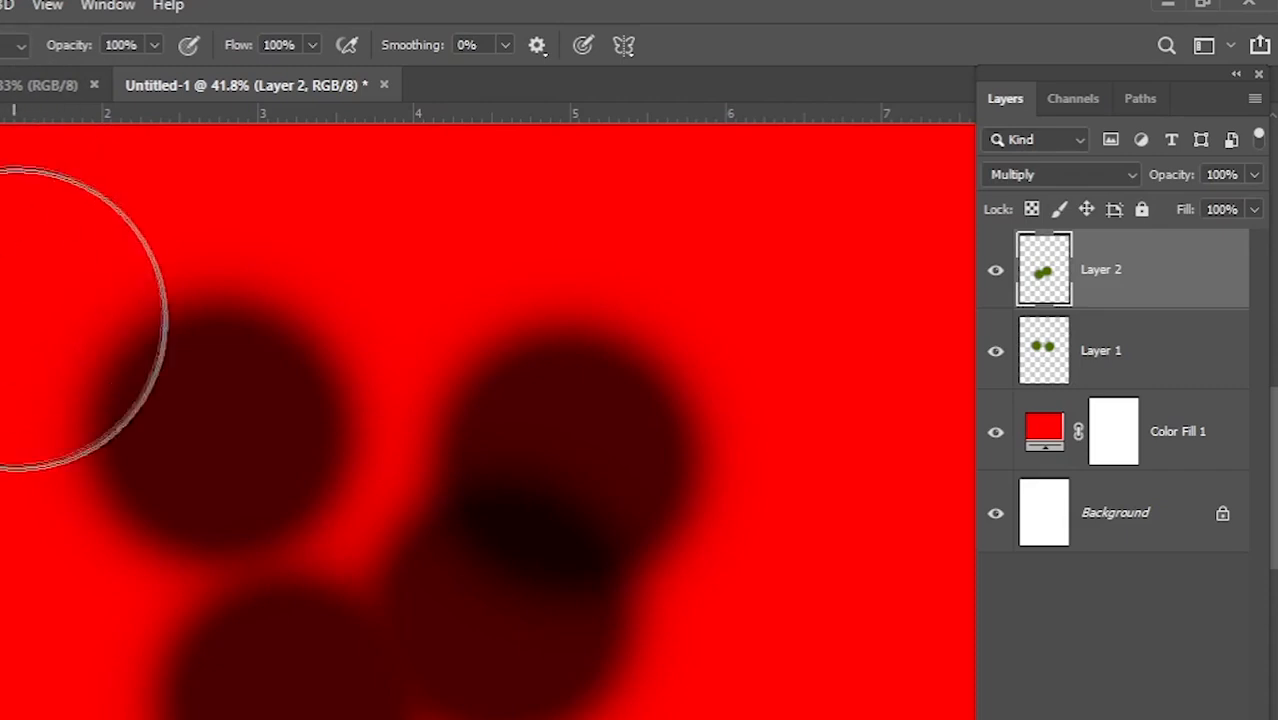
# Step: Set the brush's blending mode to Dissolve and paint on Layer 2 over and around the first circle
pyautogui.scroll(-1, 338, 447)
pyautogui.scroll(-1, 345, 441)
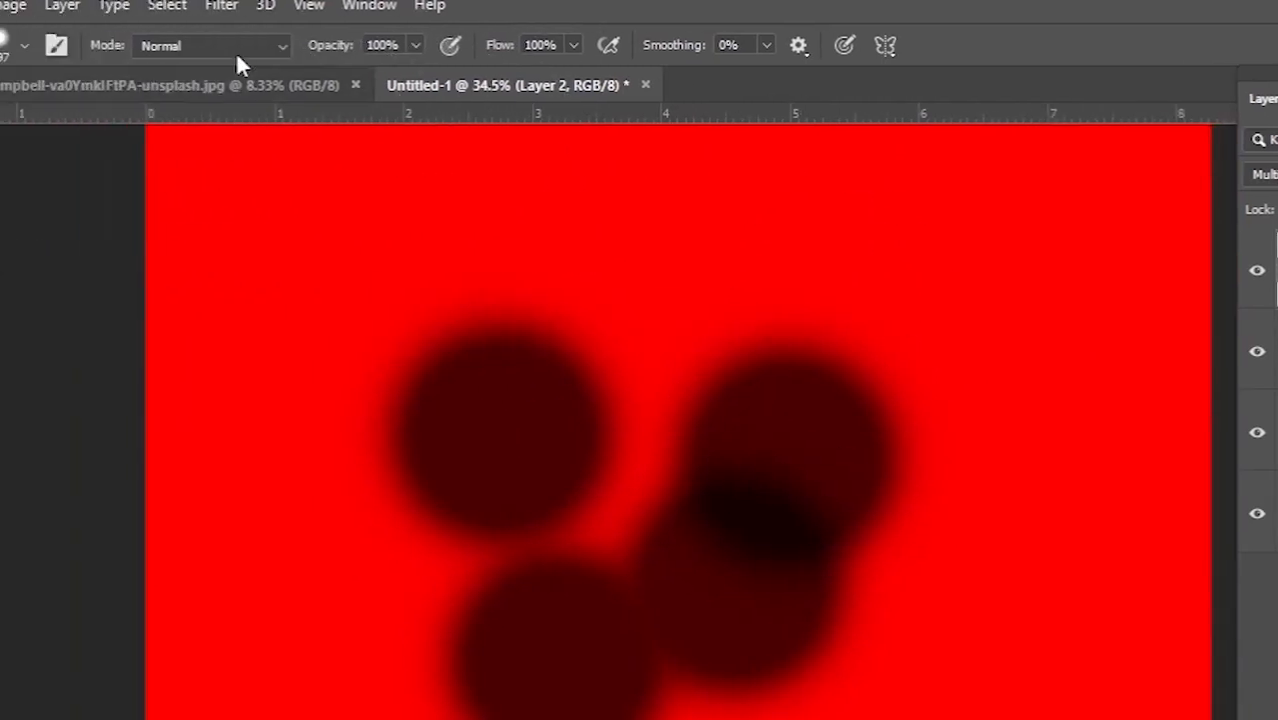
pyautogui.click(231, 47)
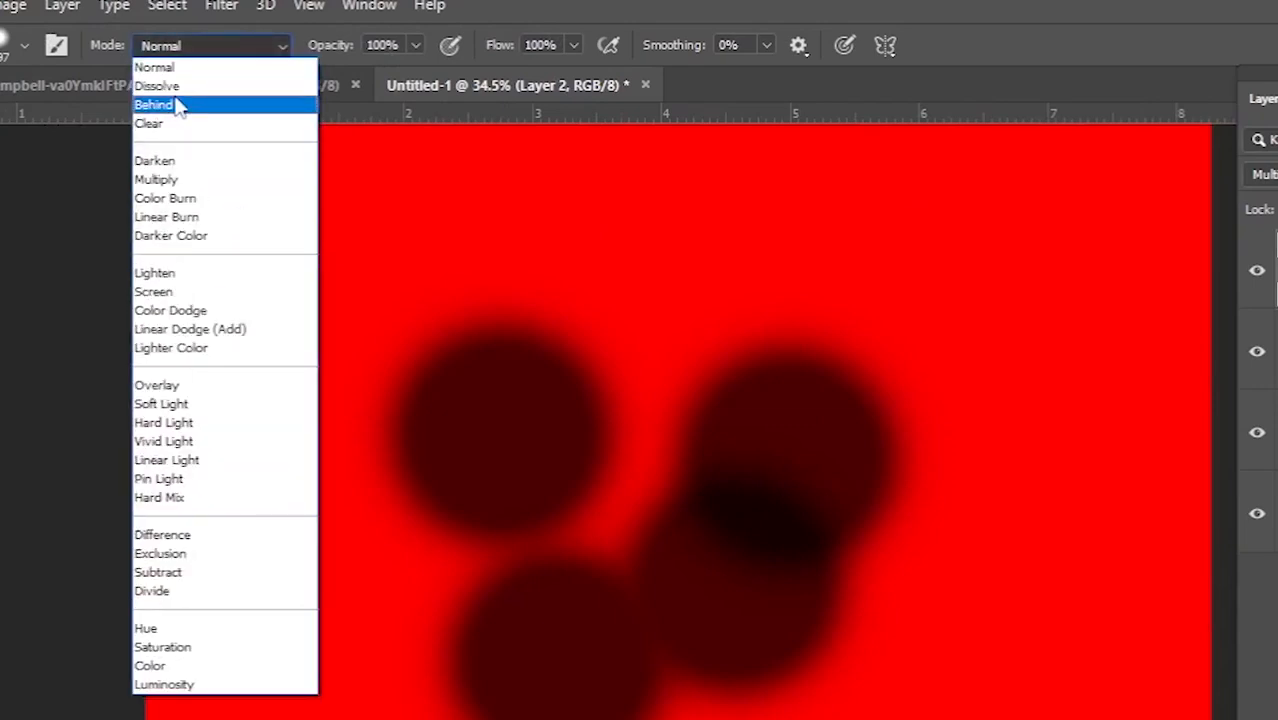
pyautogui.click(157, 86)
pyautogui.moveTo(348, 399)
pyautogui.mouseDown()
pyautogui.moveTo(504, 362)
pyautogui.moveTo(480, 362)
pyautogui.moveTo(594, 376)
pyautogui.moveTo(462, 427)
pyautogui.moveTo(333, 399)
pyautogui.moveTo(365, 338)
pyautogui.moveTo(493, 322)
pyautogui.moveTo(334, 362)
pyautogui.mouseUp()
# Step: Set the brush's blending mode to Screen and paint on Layer 2 across the Dissolve paint around the first circle and the dab below
pyautogui.click(210, 45)
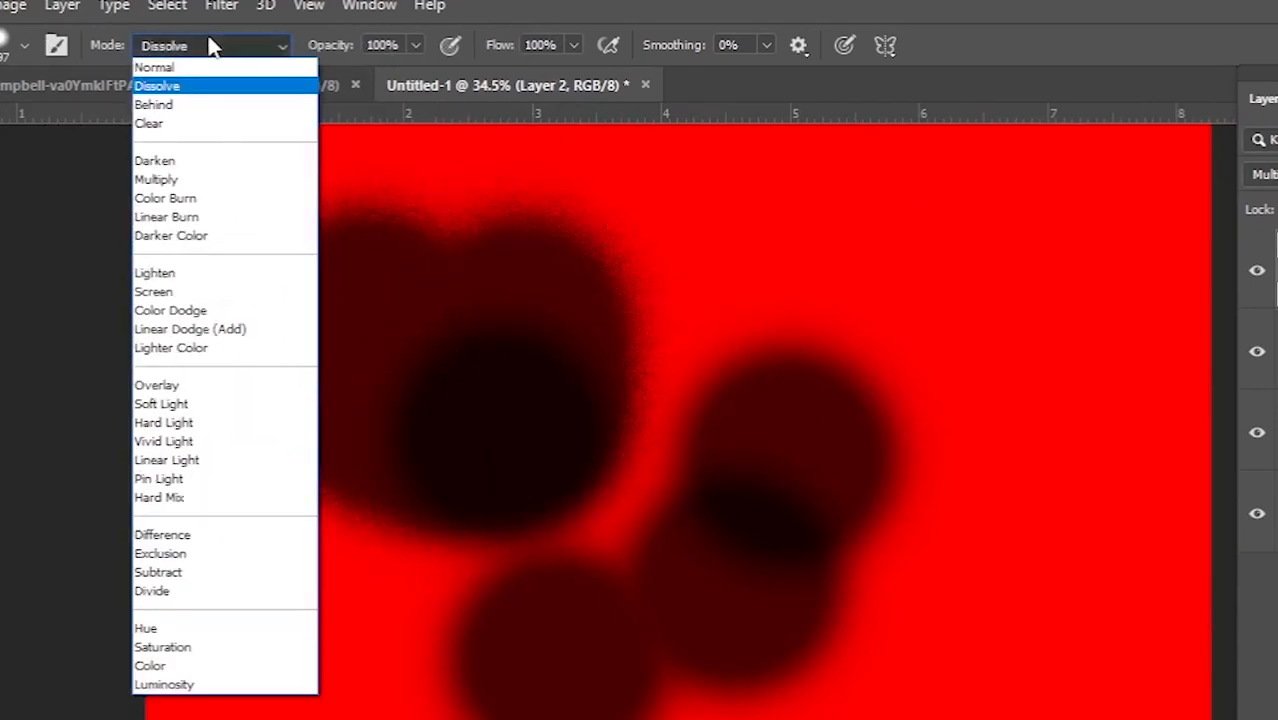
pyautogui.click(158, 292)
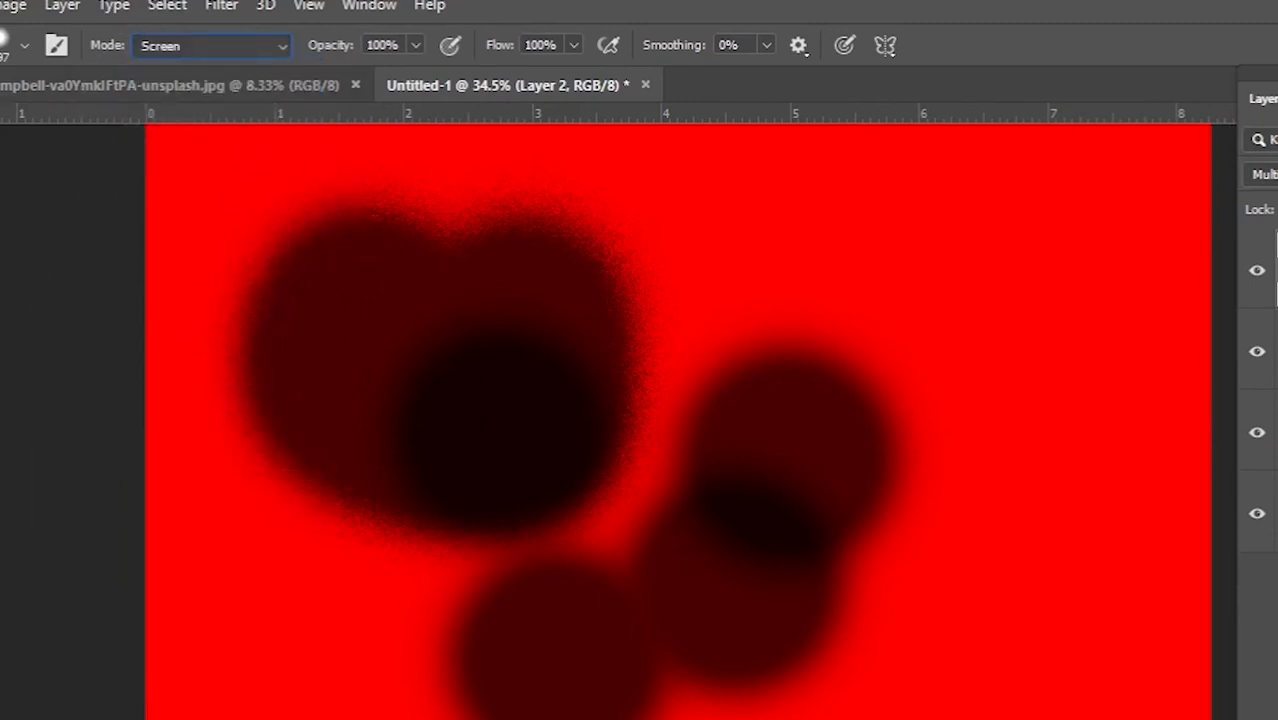
pyautogui.moveTo(465, 448)
pyautogui.mouseDown()
pyautogui.moveTo(710, 297)
pyautogui.moveTo(513, 540)
pyautogui.moveTo(533, 379)
pyautogui.moveTo(408, 379)
pyautogui.moveTo(437, 465)
pyautogui.moveTo(285, 370)
pyautogui.mouseUp()
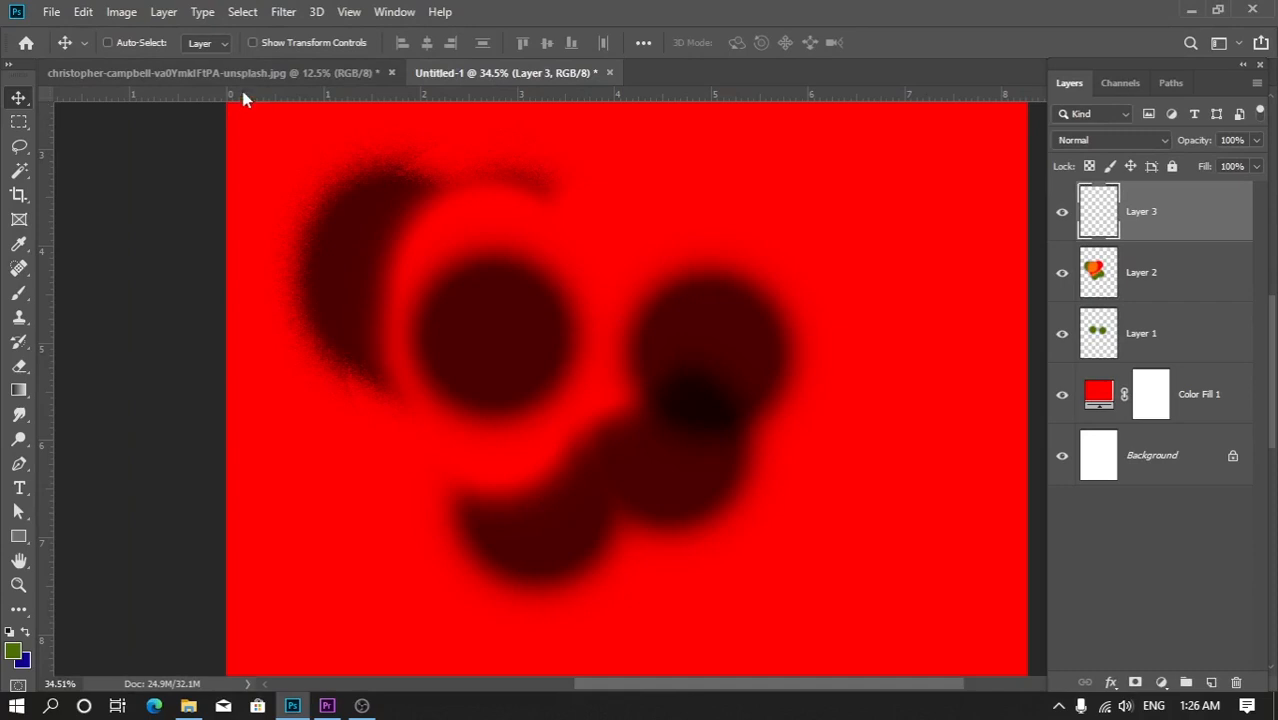
# Step: Switch to the beach portrait document, add a new layer, and fill its left half with the green foreground colour
pyautogui.click(252, 76)
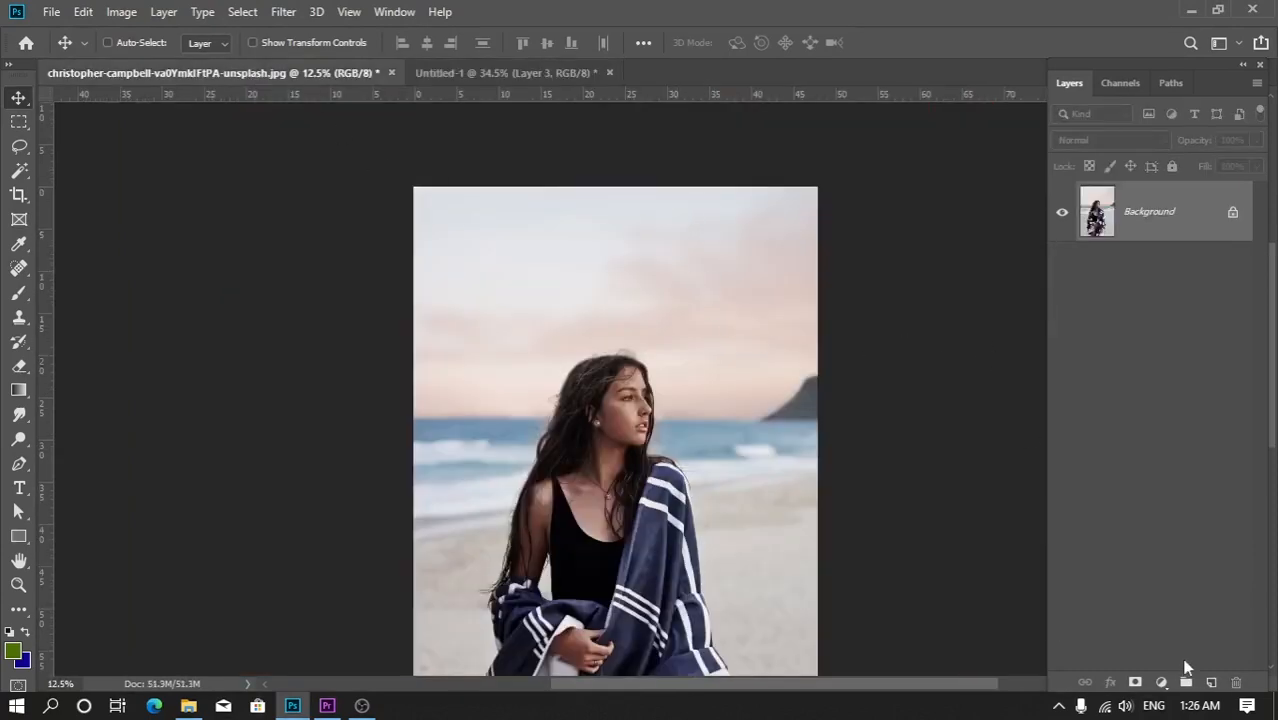
pyautogui.click(1211, 683)
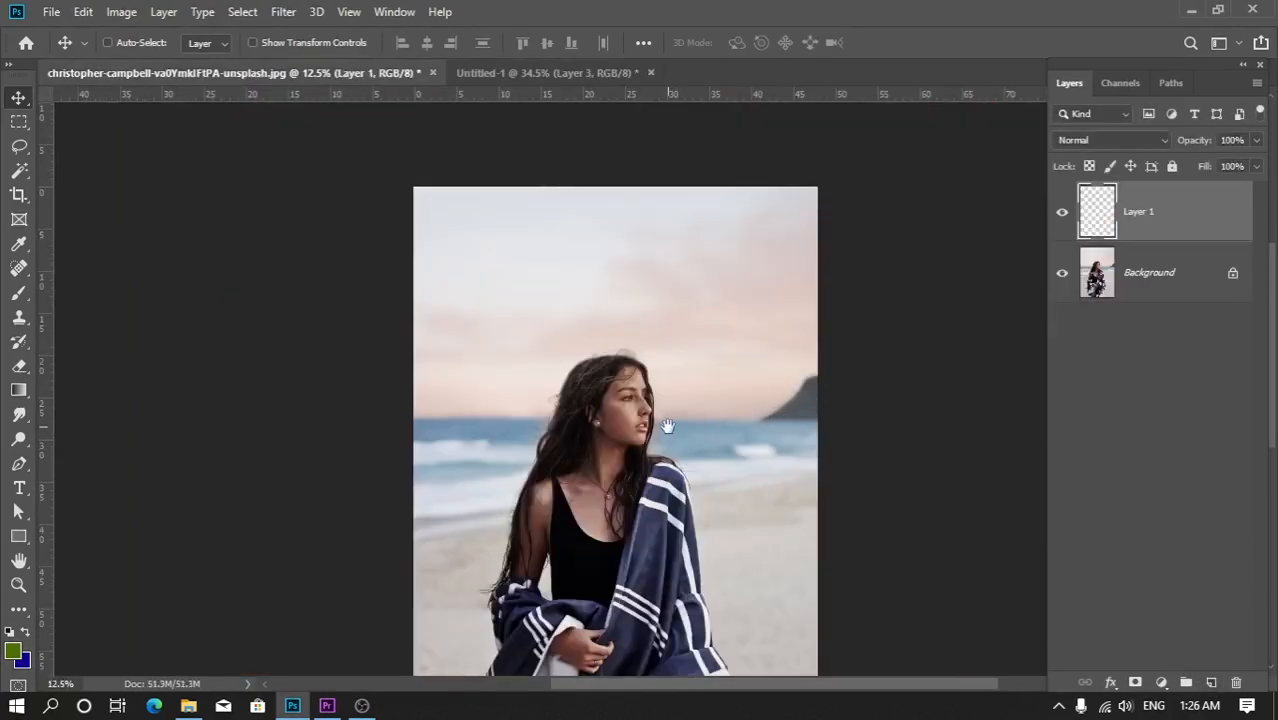
pyautogui.moveTo(665, 428); pyautogui.dragTo(651, 352)
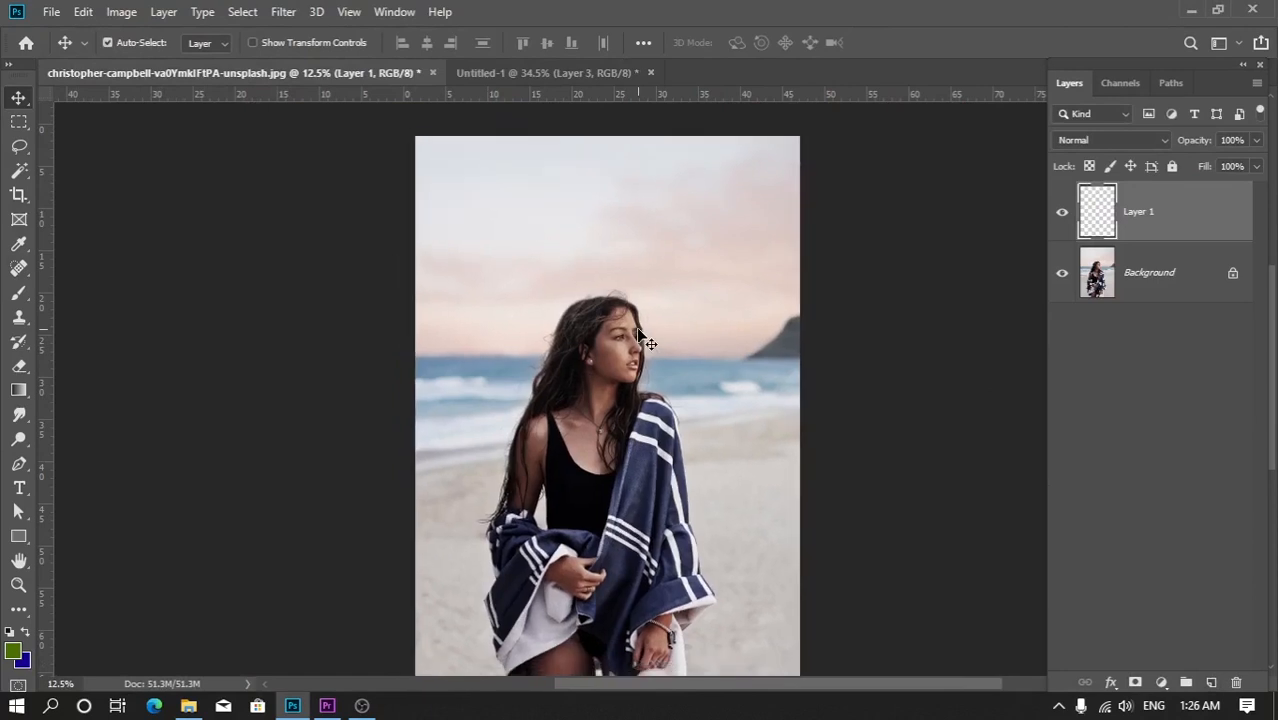
pyautogui.scroll(-1, 640, 338)
pyautogui.click(19, 122)
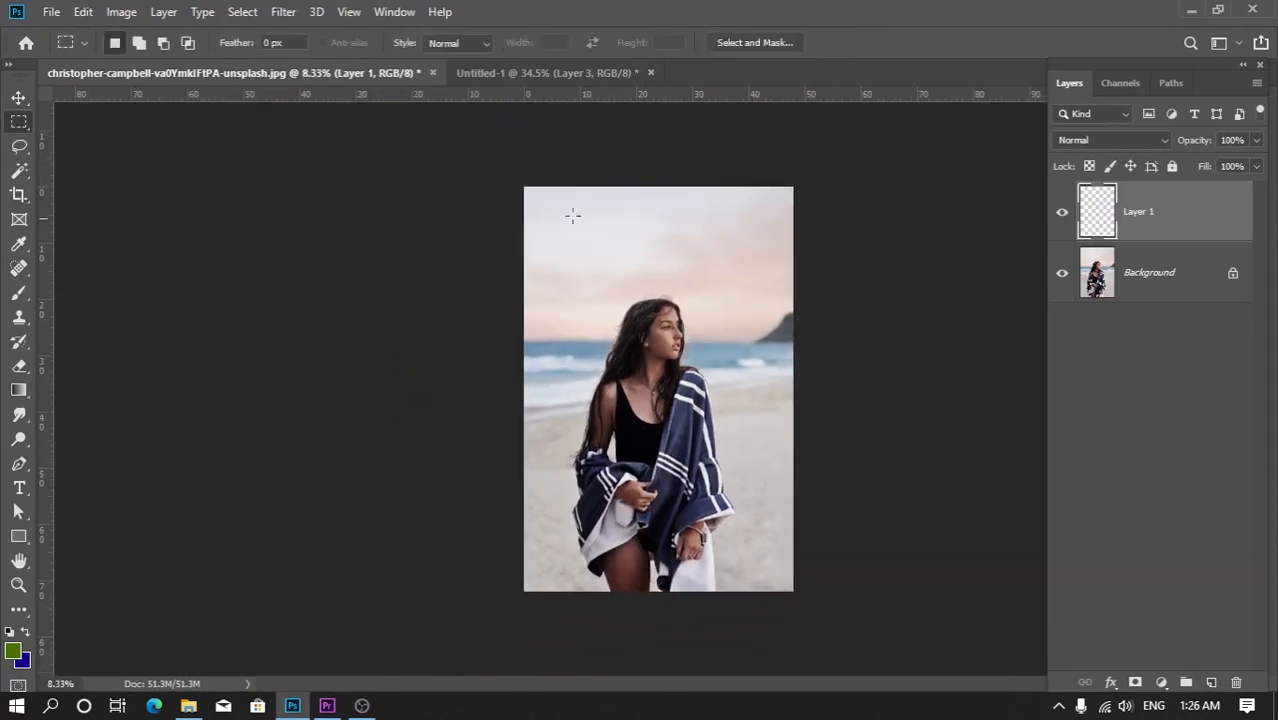
pyautogui.moveTo(524, 169); pyautogui.dragTo(670, 649)
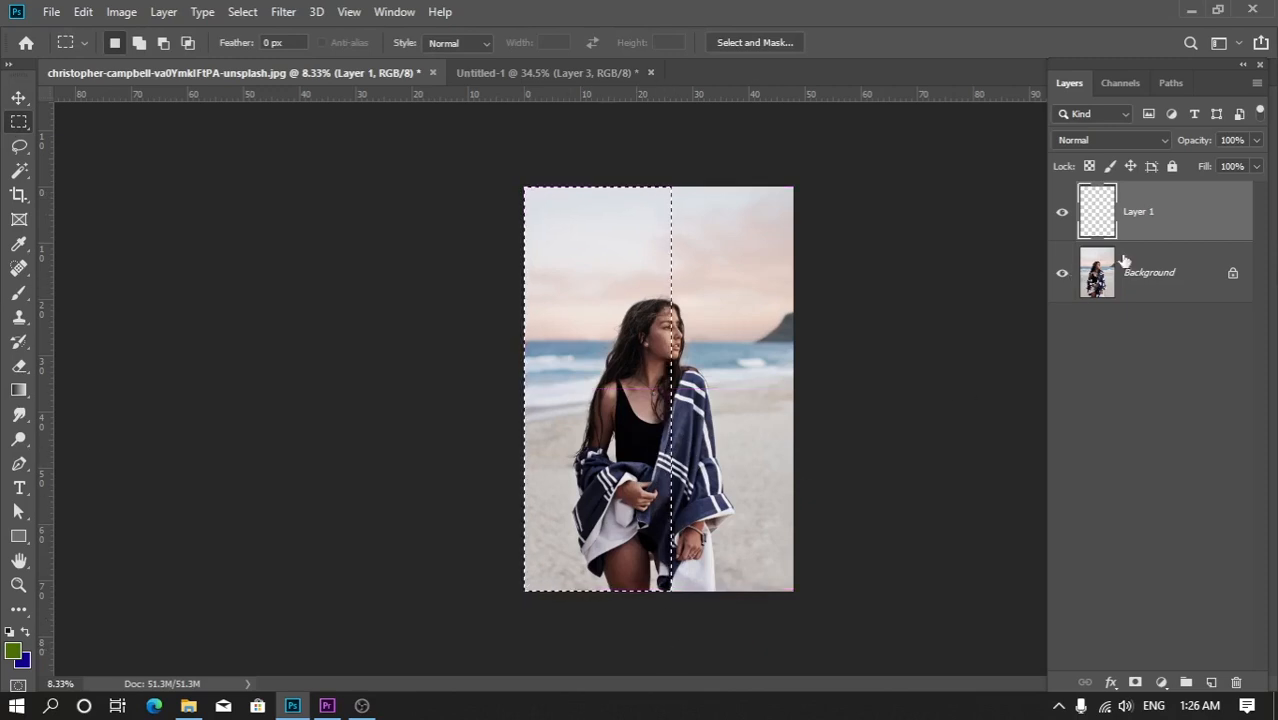
pyautogui.hotkey('alt', 'BackSpace')
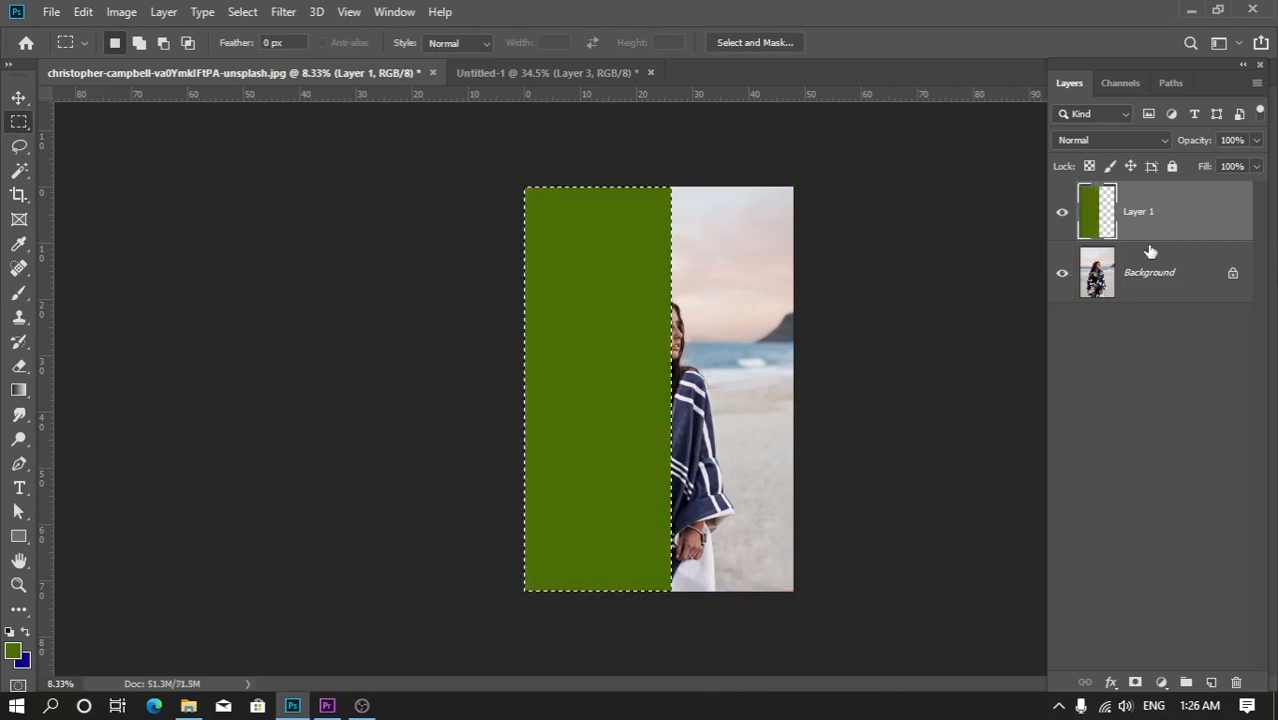
pyautogui.hotkey('ctrl', 'd')
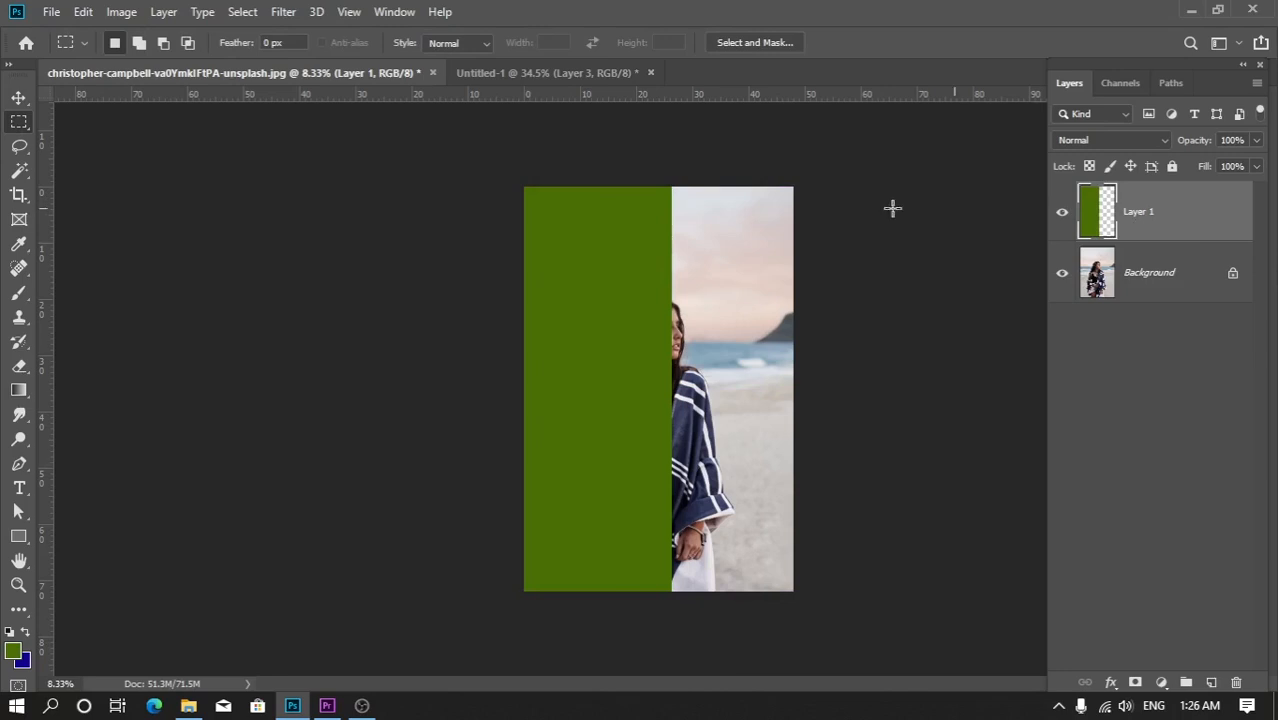
# Step: Set Layer 1's blending mode to Darken
pyautogui.press('z')
pyautogui.moveTo(677, 342); pyautogui.dragTo(689, 343)
pyautogui.press('m')
pyautogui.click(18, 98)
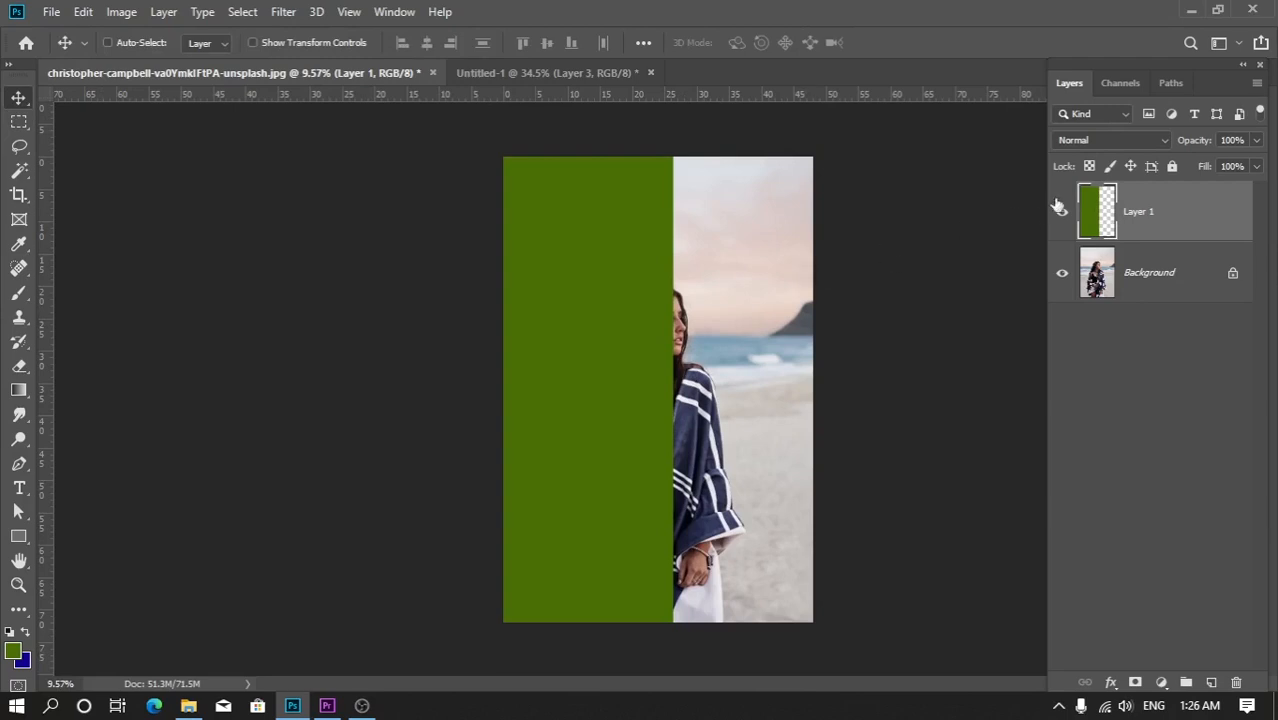
pyautogui.click(1110, 143)
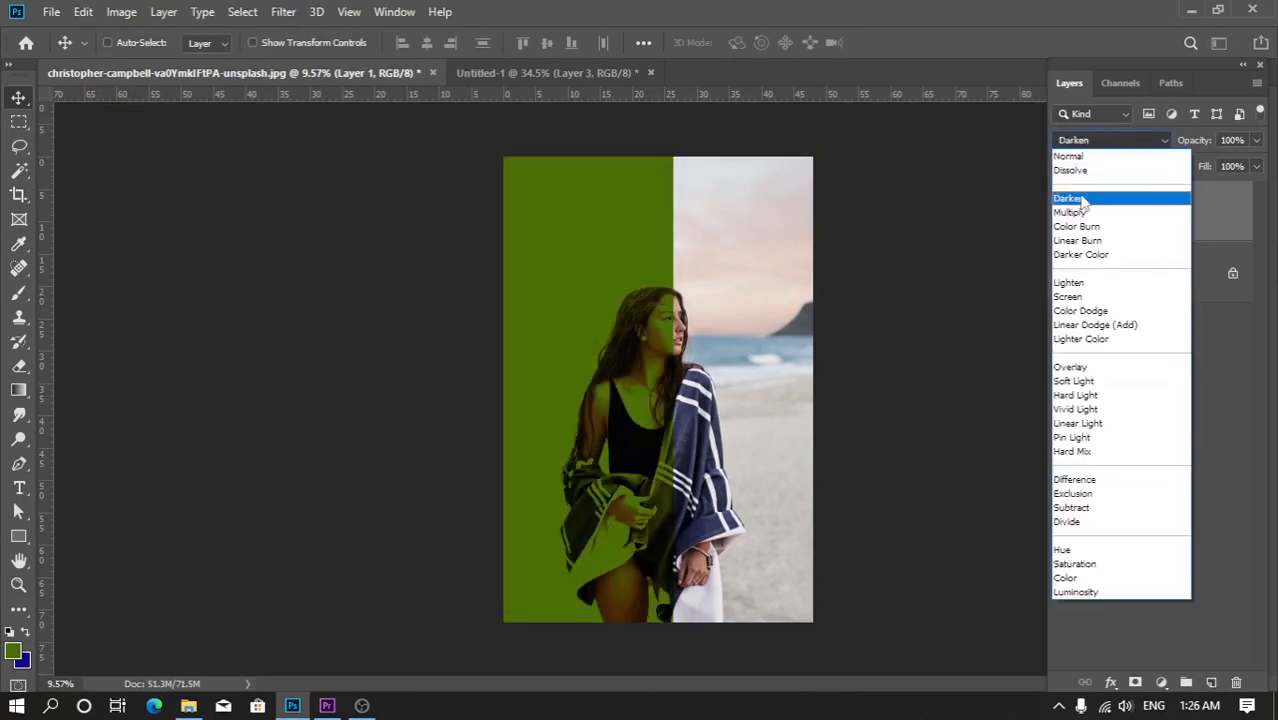
pyautogui.click(1070, 198)
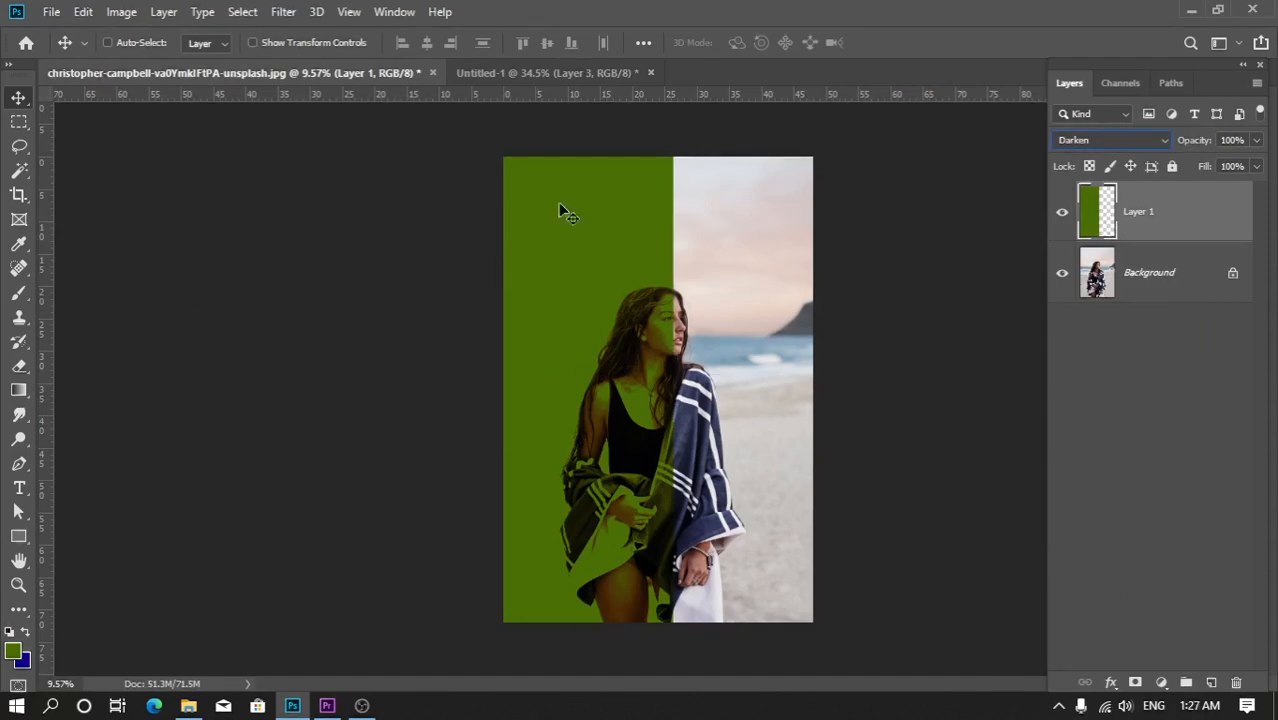
# Step: Fill a horizontal band across the woman's torso on Layer 1 with the blue background colour and clear the selection
pyautogui.click(19, 121)
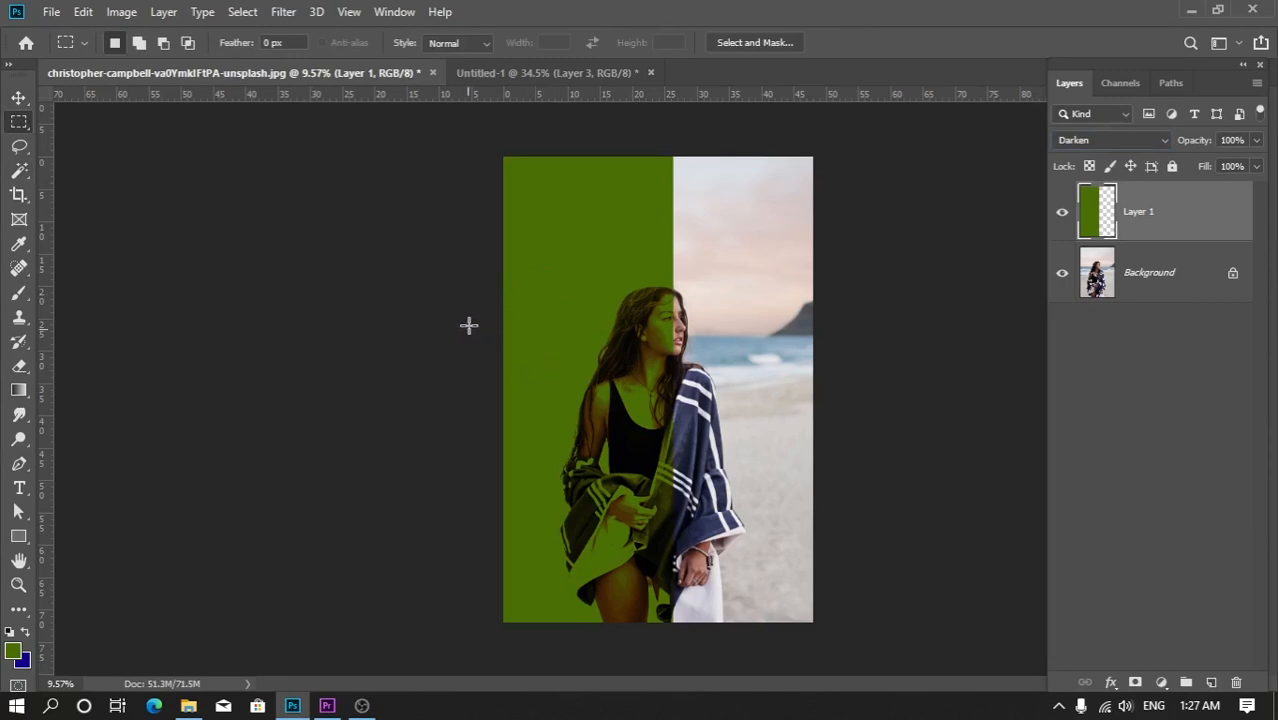
pyautogui.moveTo(468, 378); pyautogui.dragTo(875, 477)
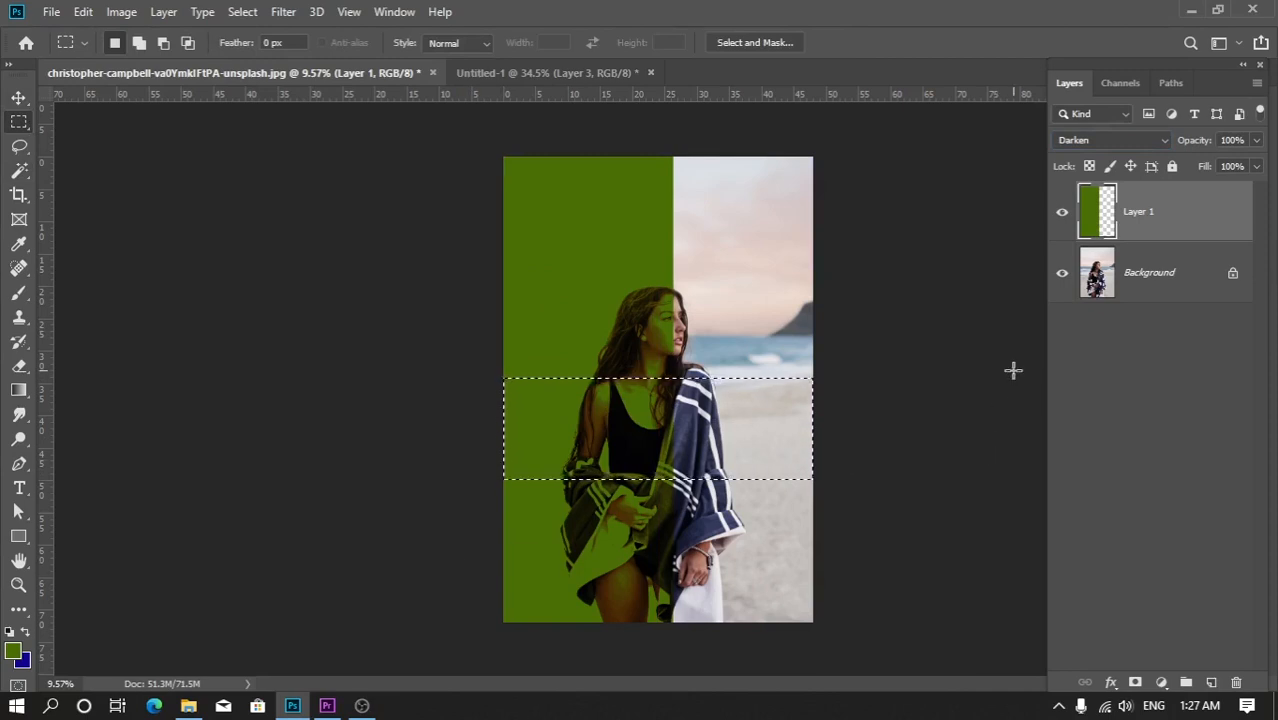
pyautogui.hotkey('ctrl', 'BackSpace')
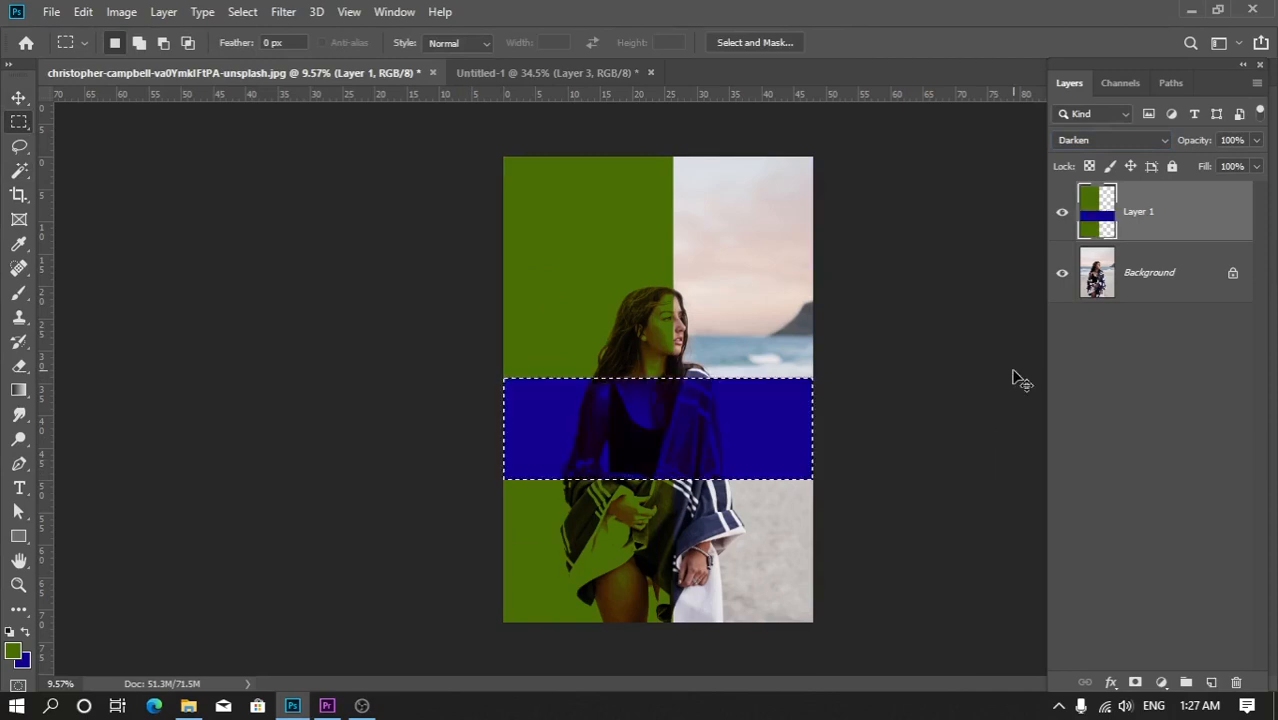
pyautogui.hotkey('ctrl', 'd')
# Step: Try the Color Dodge blending mode on Layer 1, and undo it together with the blue band and its selection
pyautogui.click(1083, 142)
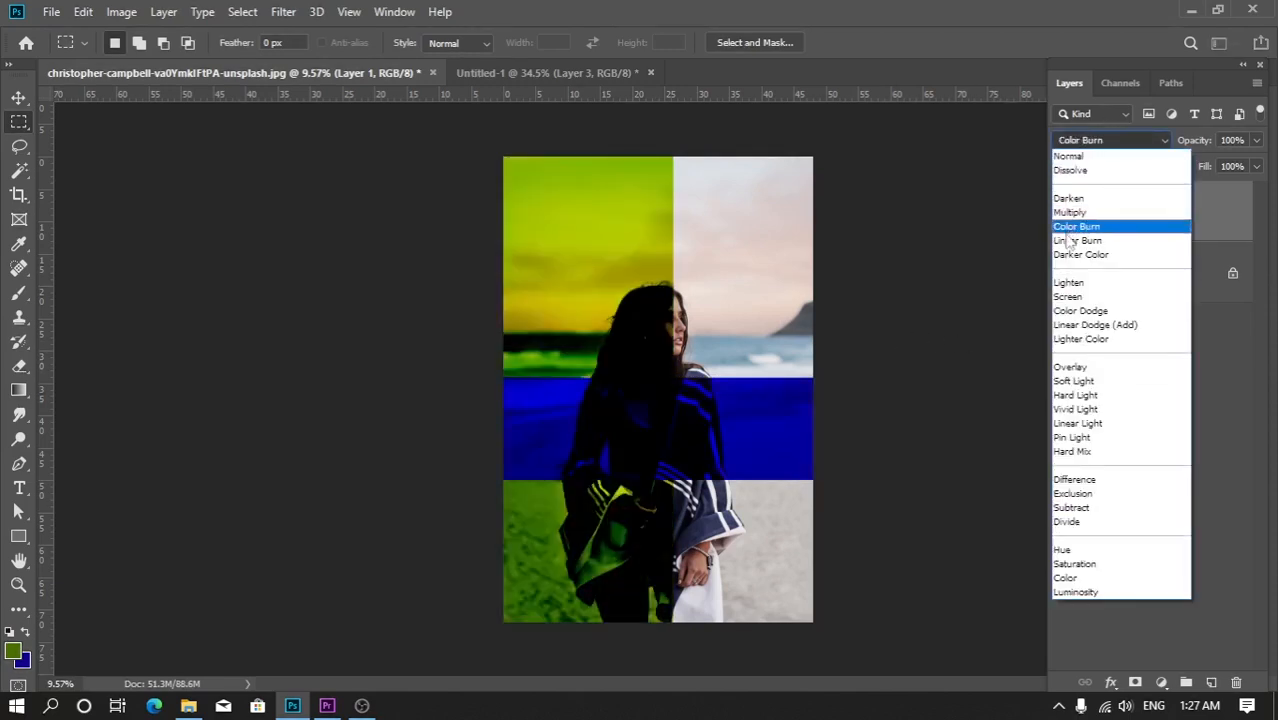
pyautogui.click(1068, 312)
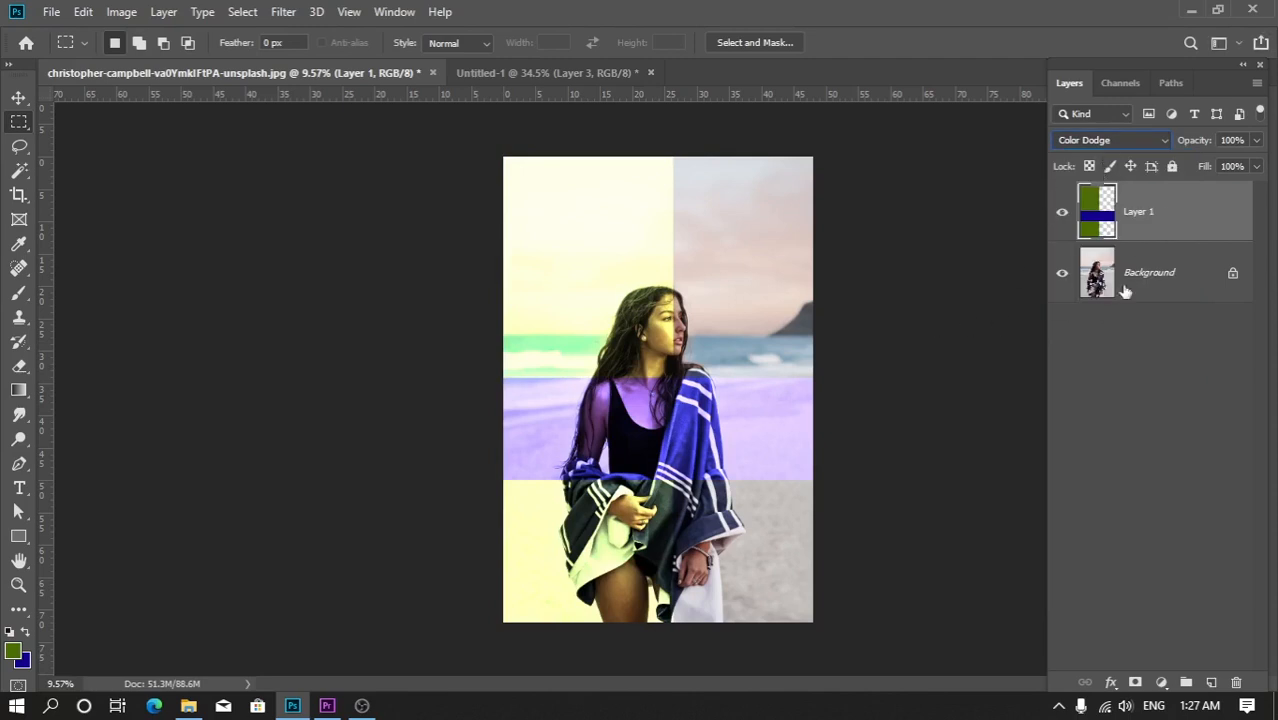
pyautogui.hotkey('ctrl', 'z')
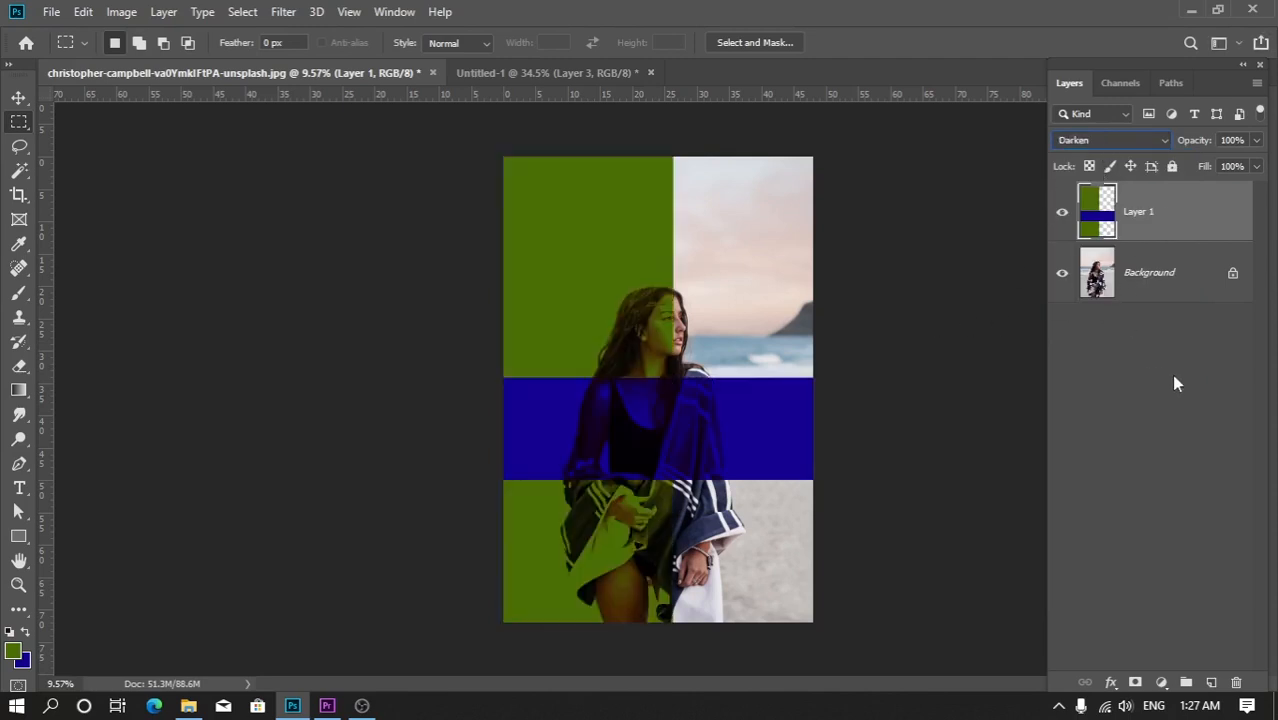
pyautogui.hotkey('ctrl', 'z')
pyautogui.hotkey('ctrl', 'z')
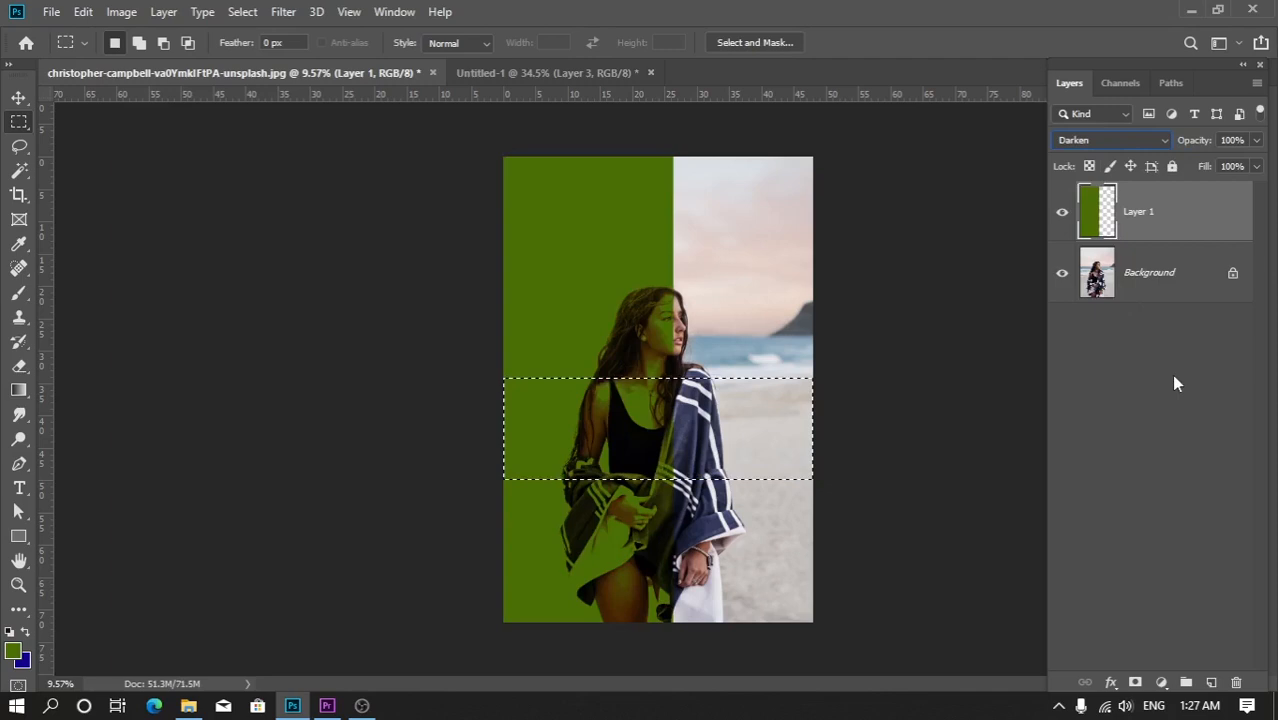
pyautogui.hotkey('ctrl', 'z')
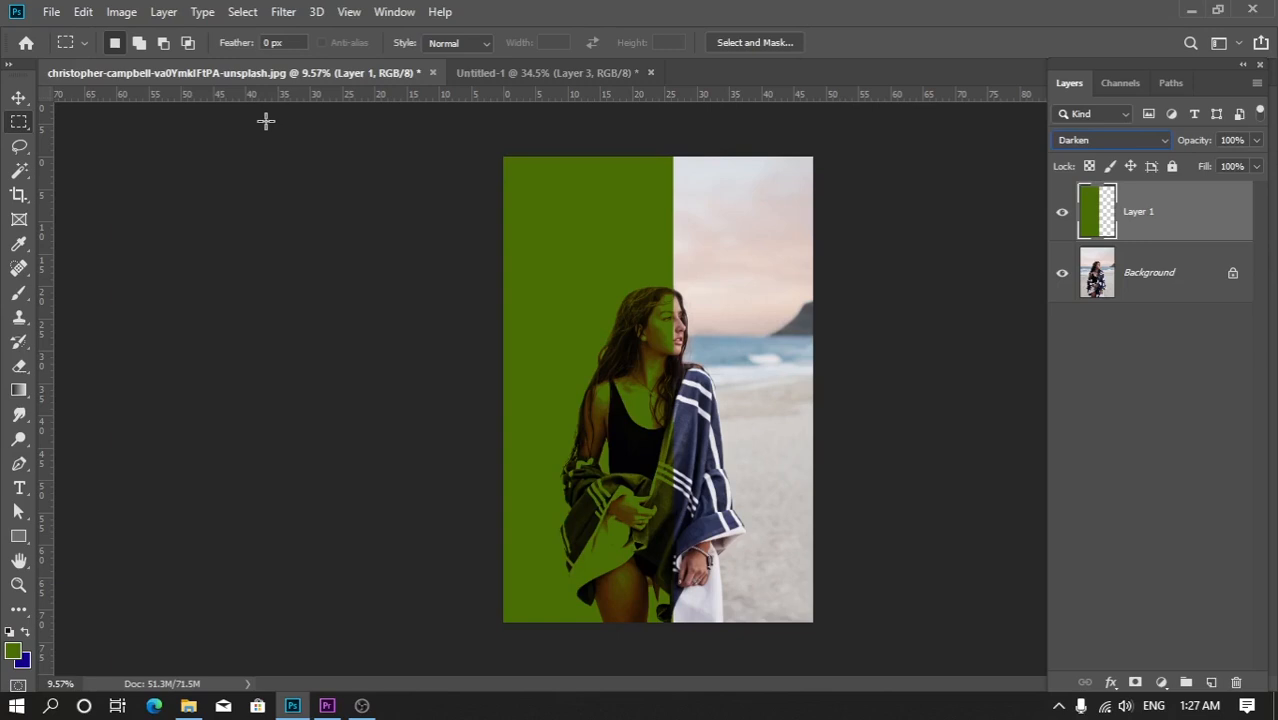
# Step: Add a new layer above Layer 1 and set the brush's blending mode to Darken
pyautogui.click(1210, 682)
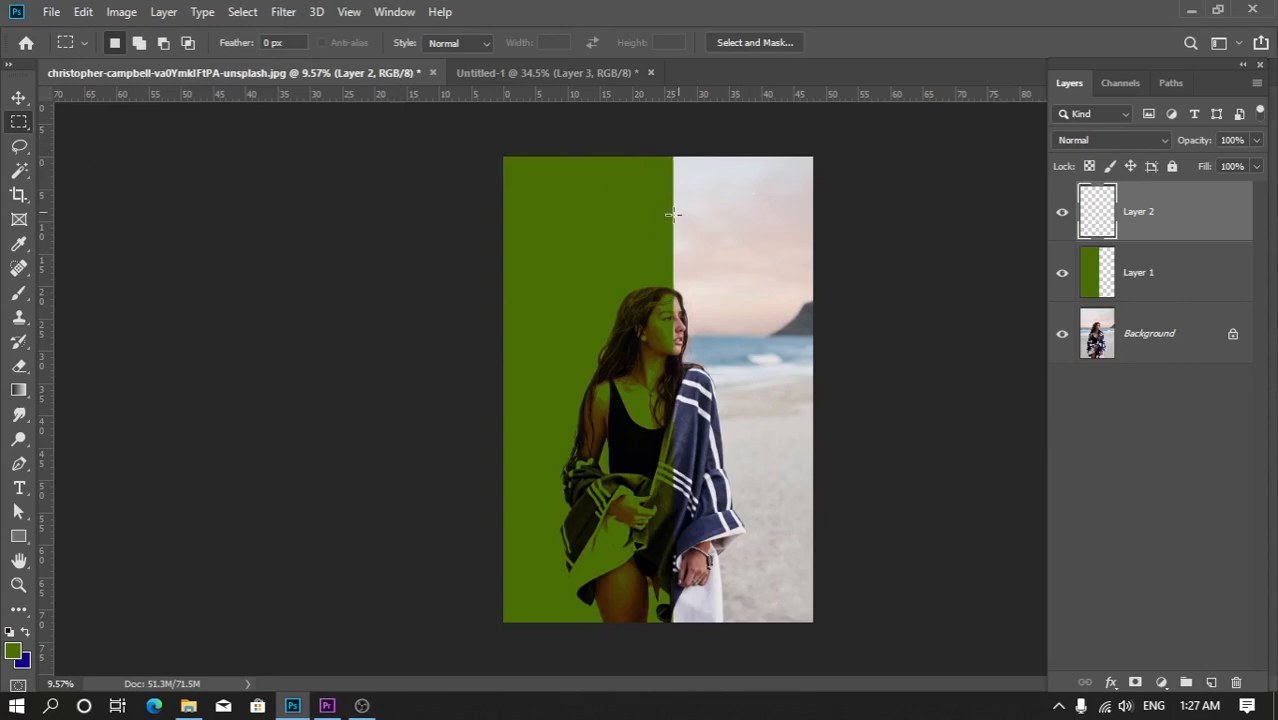
pyautogui.press('b')
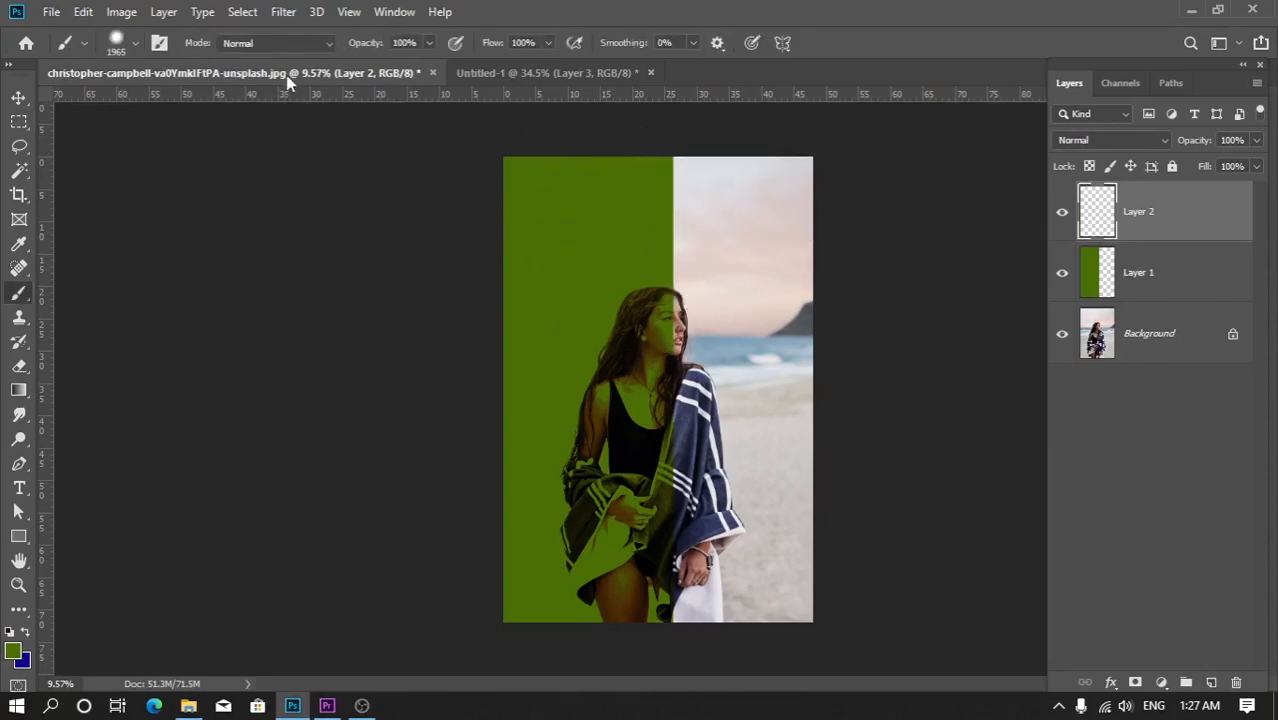
pyautogui.click(291, 44)
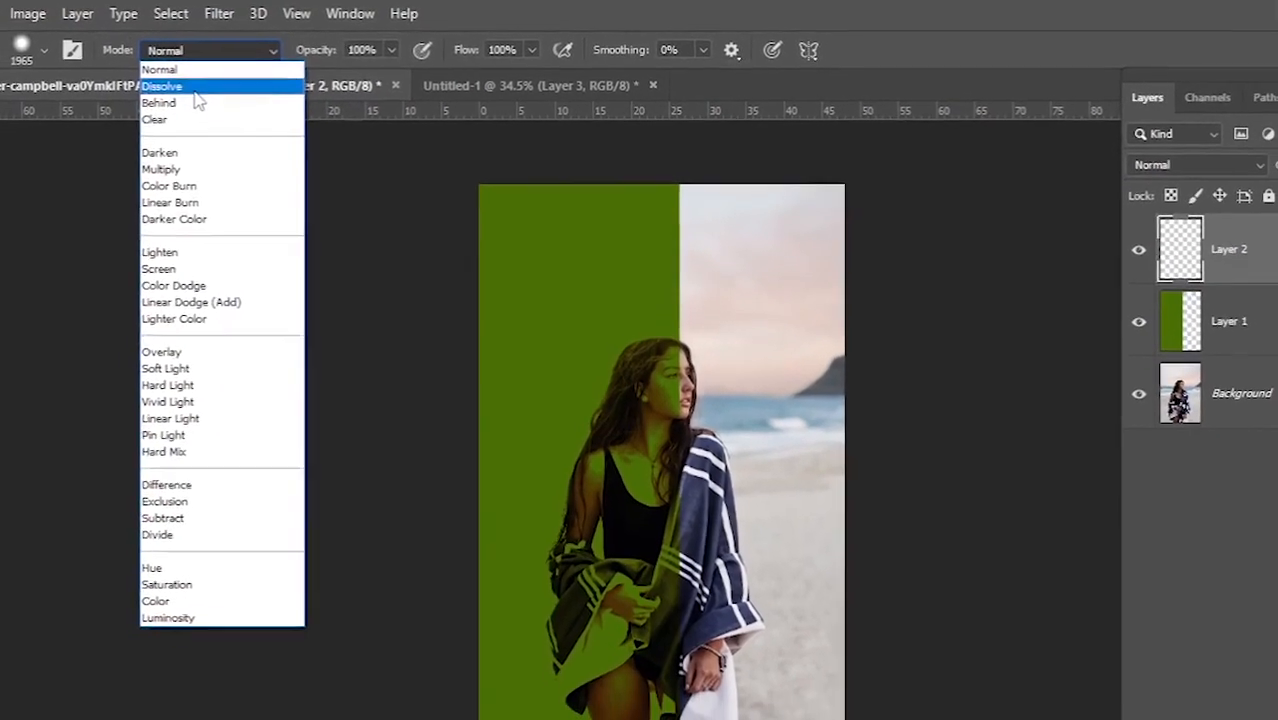
pyautogui.click(176, 147)
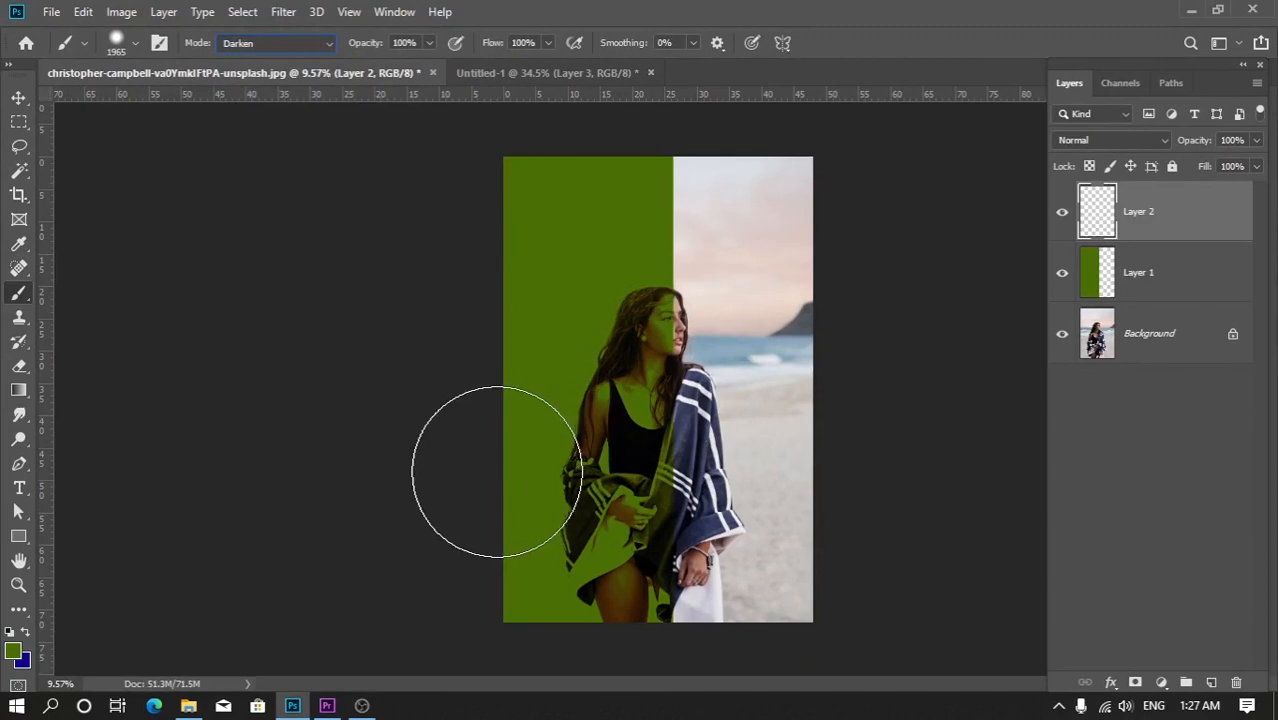
# Step: Try painting a wide green stroke across the middle of the portrait on Layer 2, and undo it
pyautogui.click(640, 468)
pyautogui.moveTo(848, 452)
pyautogui.mouseDown()
pyautogui.moveTo(949, 442)
pyautogui.moveTo(385, 466)
pyautogui.mouseUp()
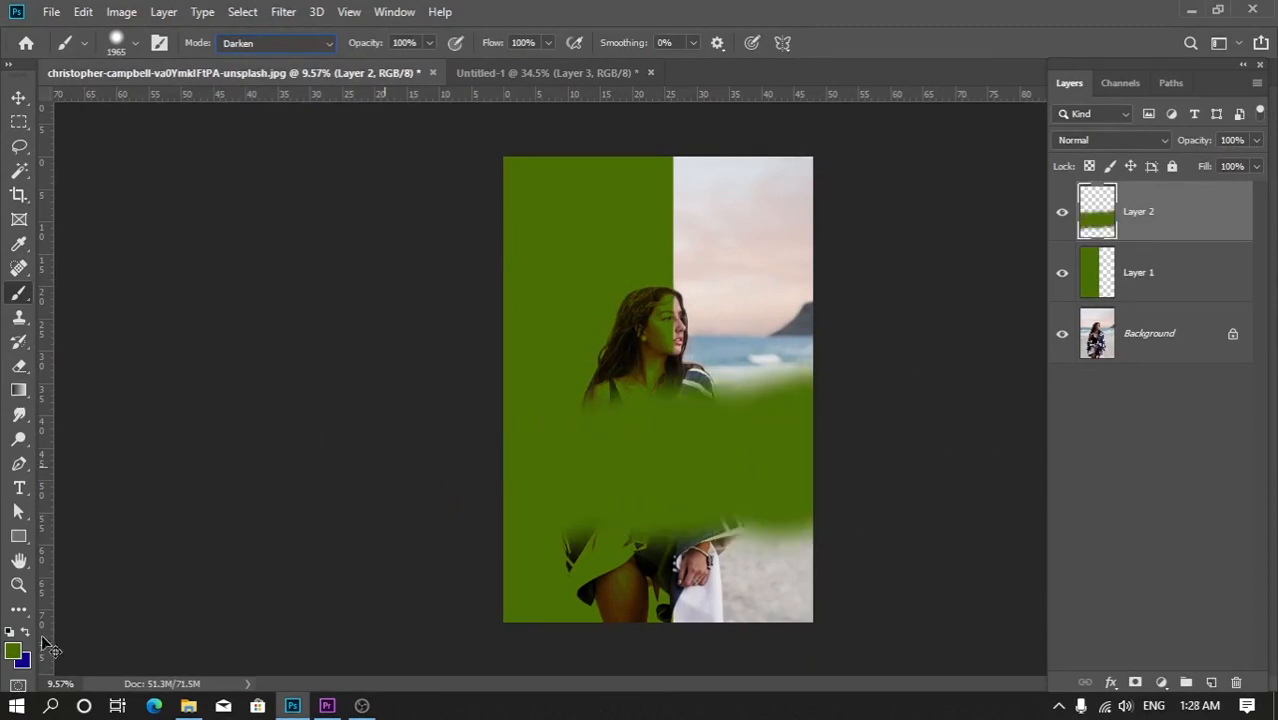
pyautogui.hotkey('ctrl', 'z')
# Step: Set the foreground colour to red, cc0000
pyautogui.click(12, 660)
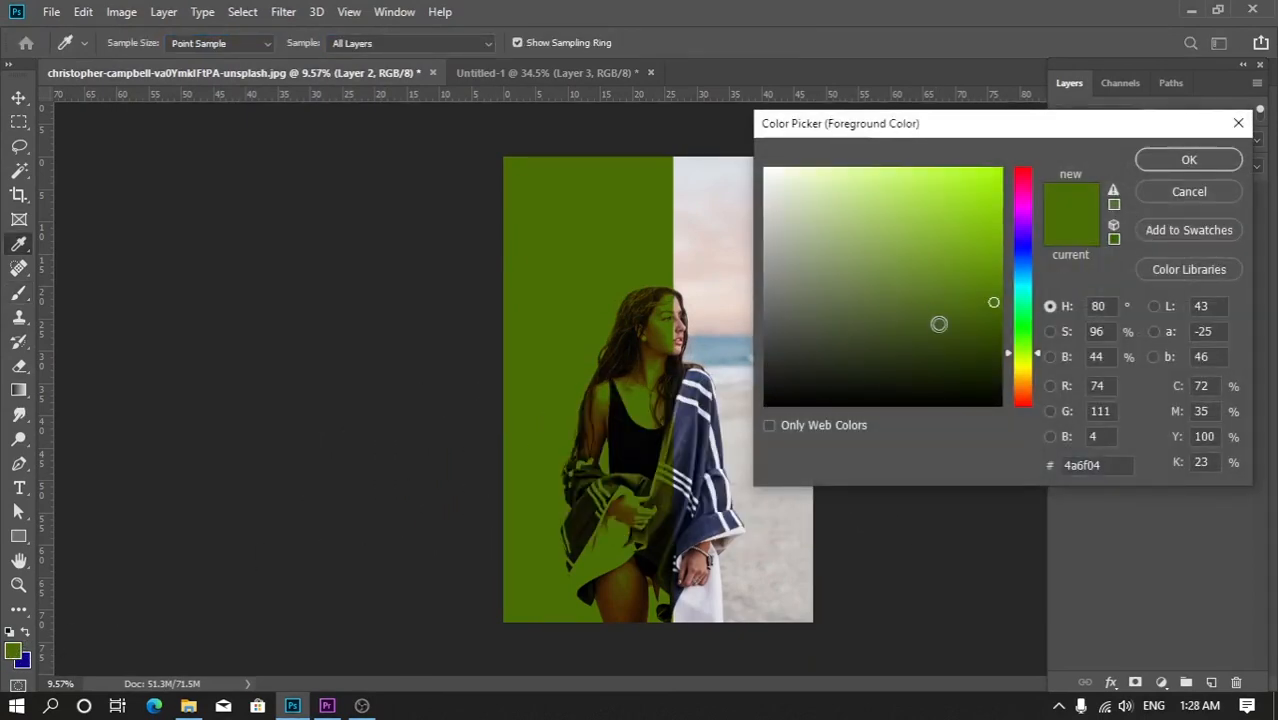
pyautogui.click(828, 395)
pyautogui.moveTo(828, 395)
pyautogui.mouseDown()
pyautogui.moveTo(978, 266)
pyautogui.moveTo(1000, 215)
pyautogui.mouseUp()
pyautogui.click(1023, 169)
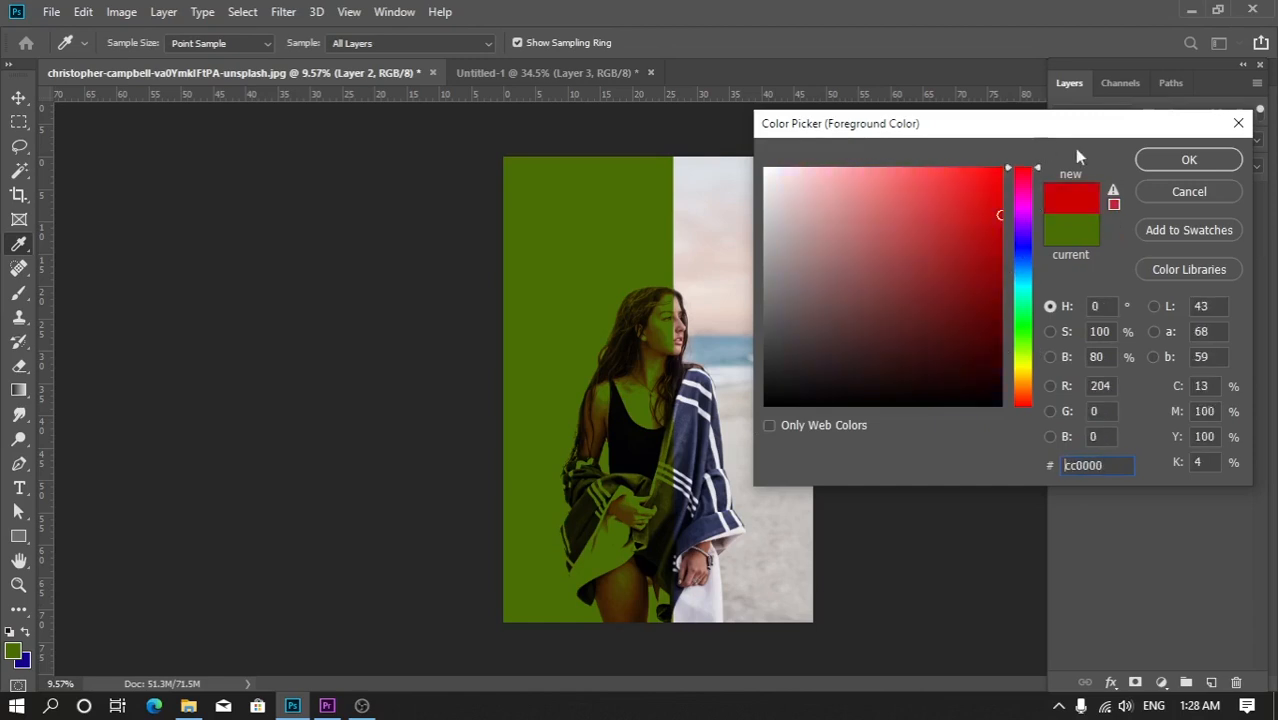
pyautogui.click(1189, 162)
# Step: Hide Layer 1 and paint a row of red dabs across the middle of the portrait on Layer 2
pyautogui.click(1062, 273)
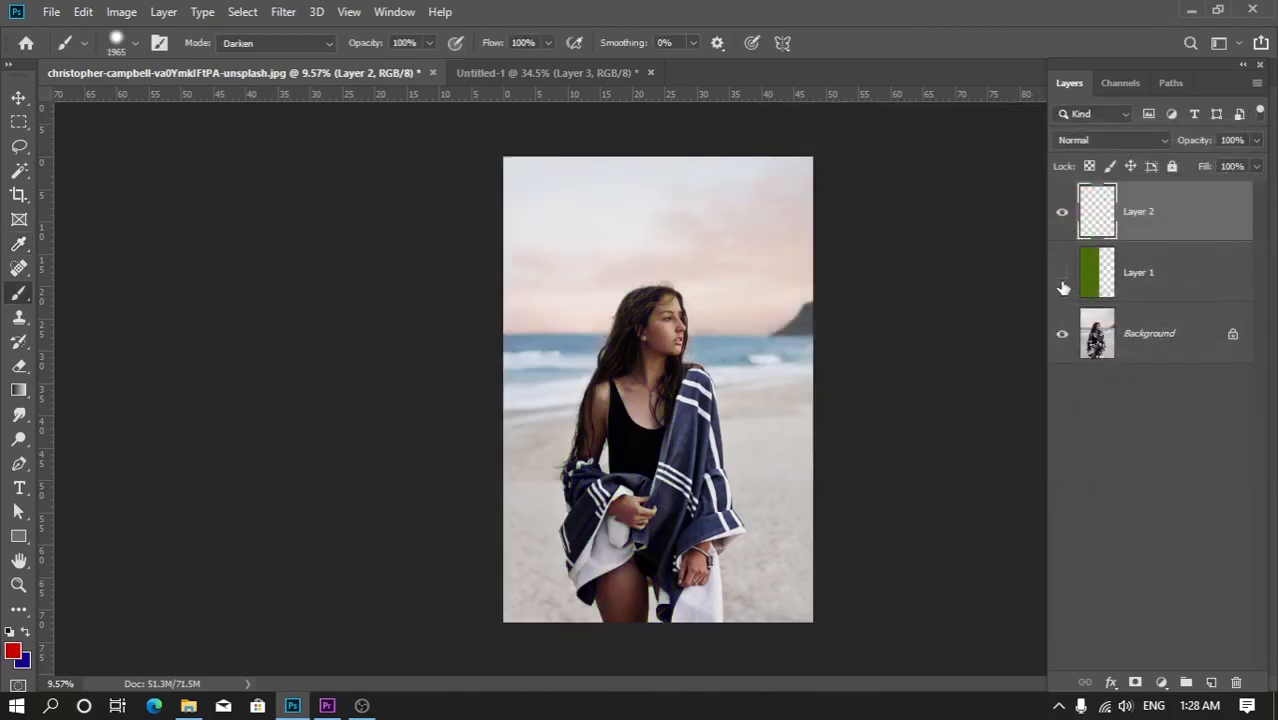
pyautogui.click(1143, 276)
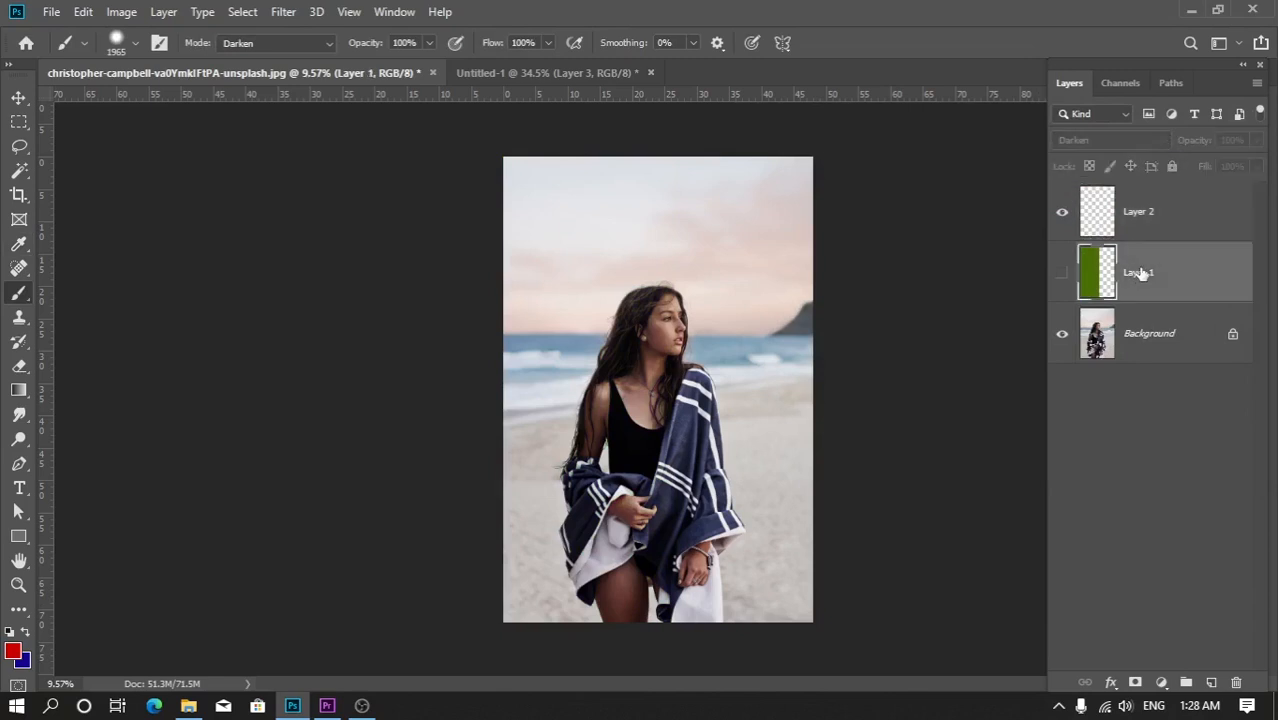
pyautogui.click(1155, 220)
pyautogui.moveTo(505, 462); pyautogui.dragTo(799, 457)
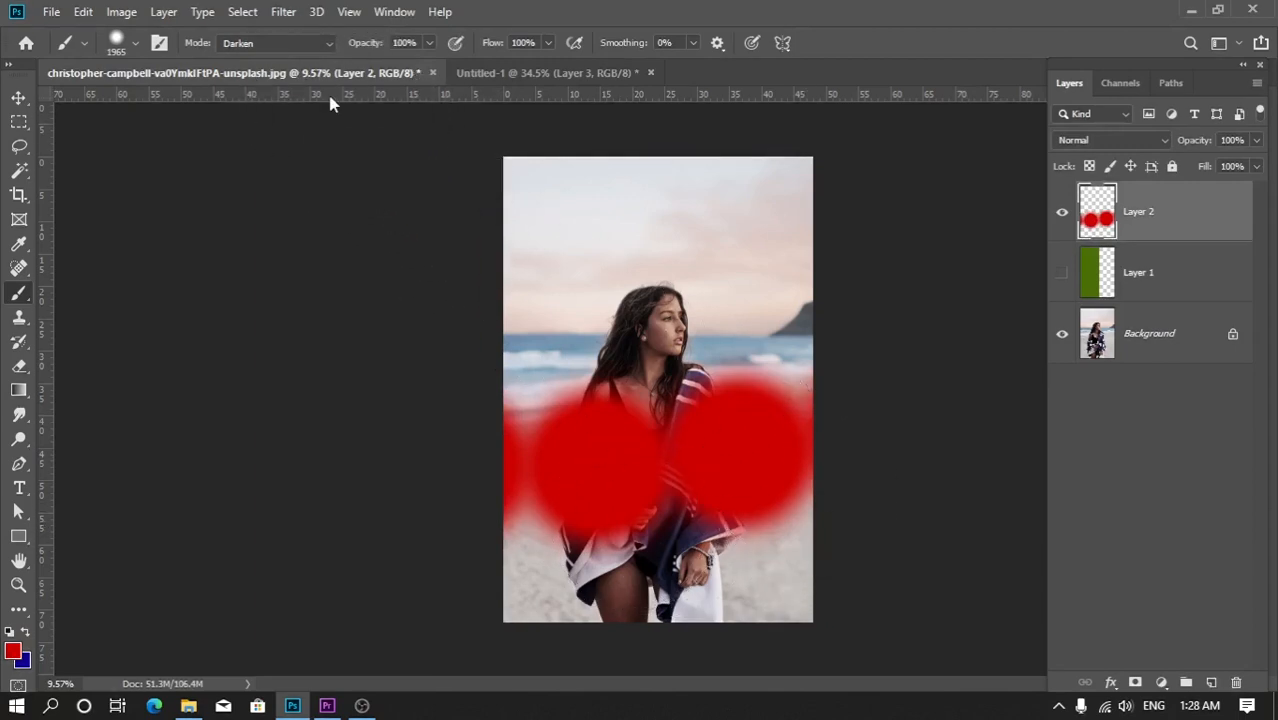
# Step: Set the brush's blending mode to Overlay and swap the colours so blue is the foreground
pyautogui.click(285, 44)
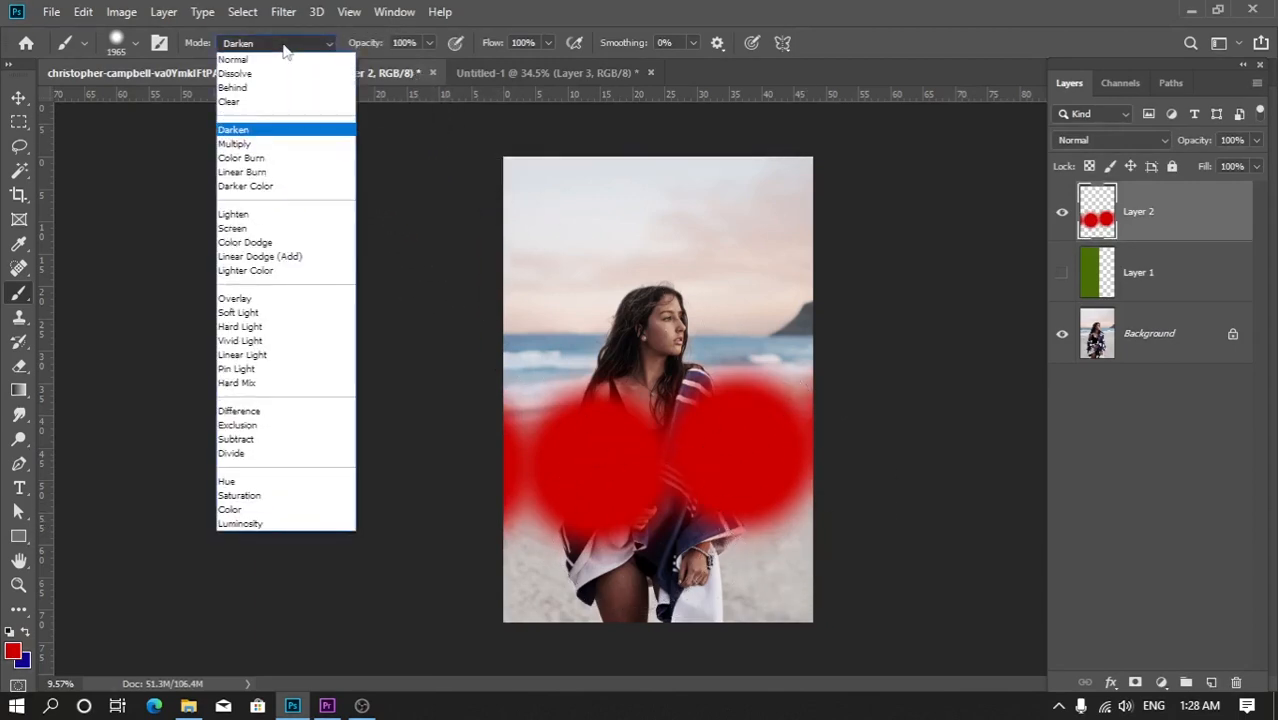
pyautogui.click(235, 299)
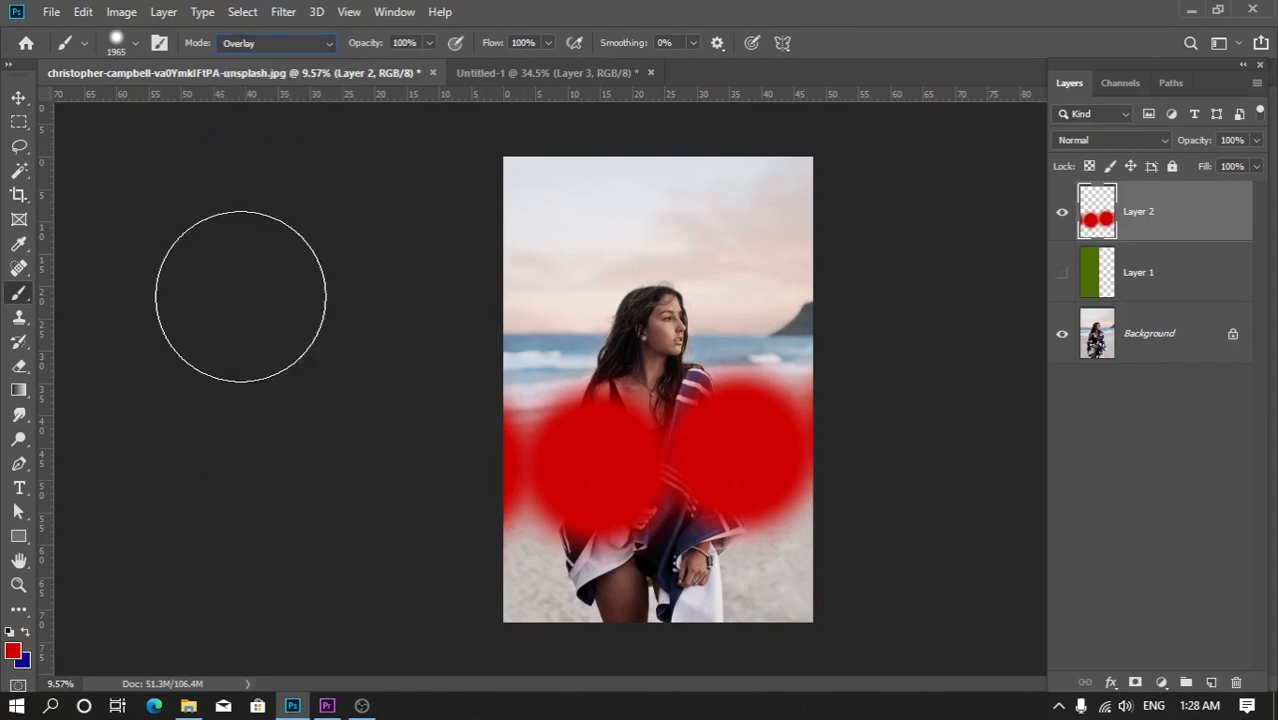
pyautogui.click(30, 634)
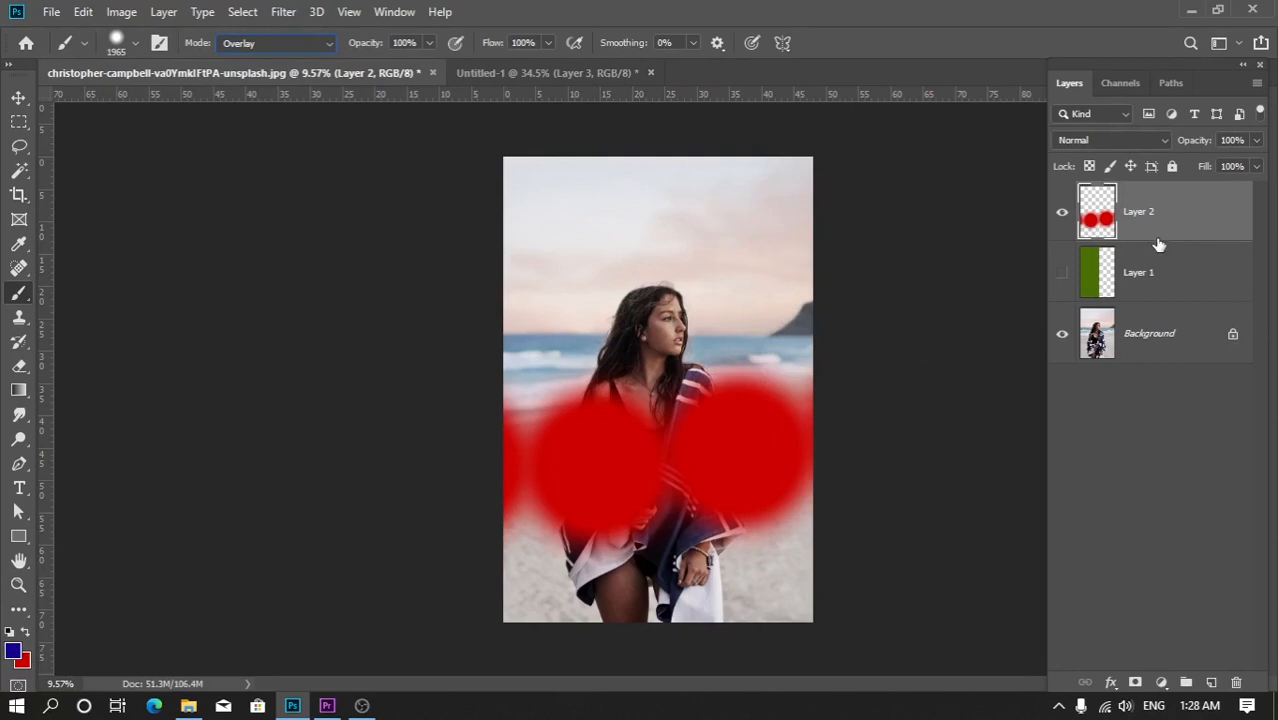
# Step: Try painting blue dabs on Layer 2 above, over and below the red dab on the woman's torso, and undo them
pyautogui.click(622, 300)
pyautogui.click(603, 618)
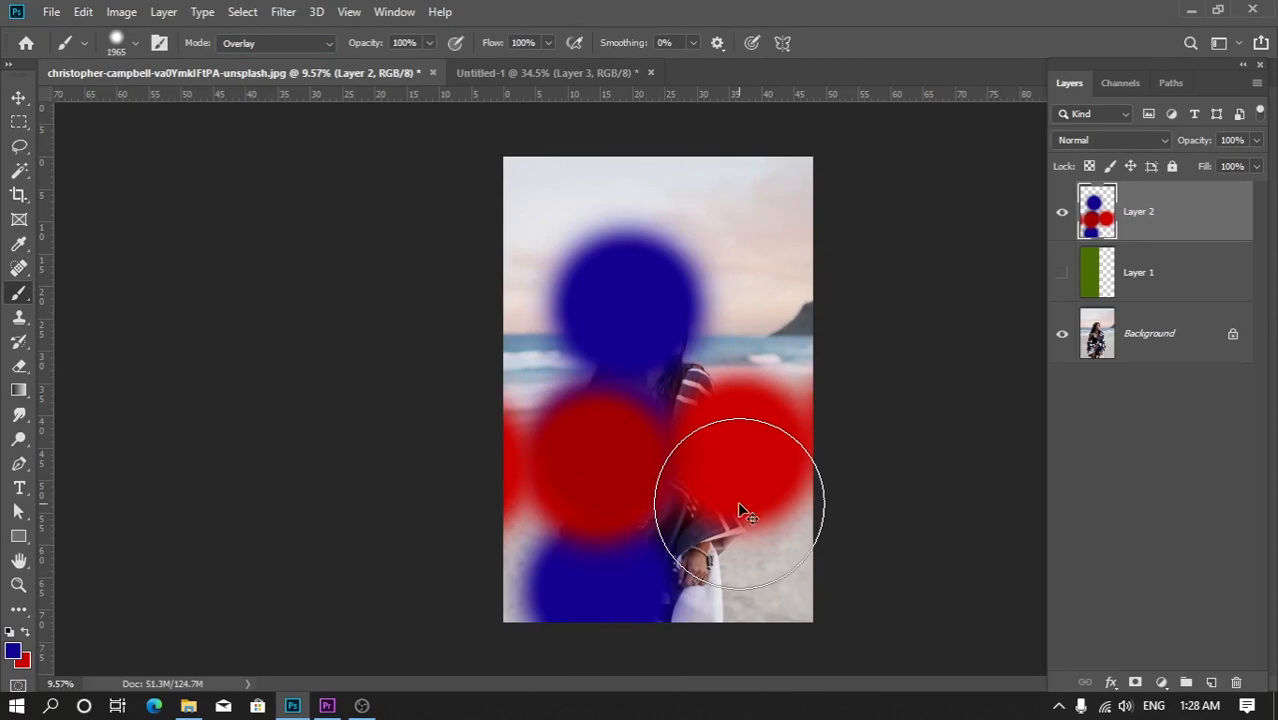
pyautogui.hotkey('ctrl', 'z')
pyautogui.hotkey('ctrl', 'z')
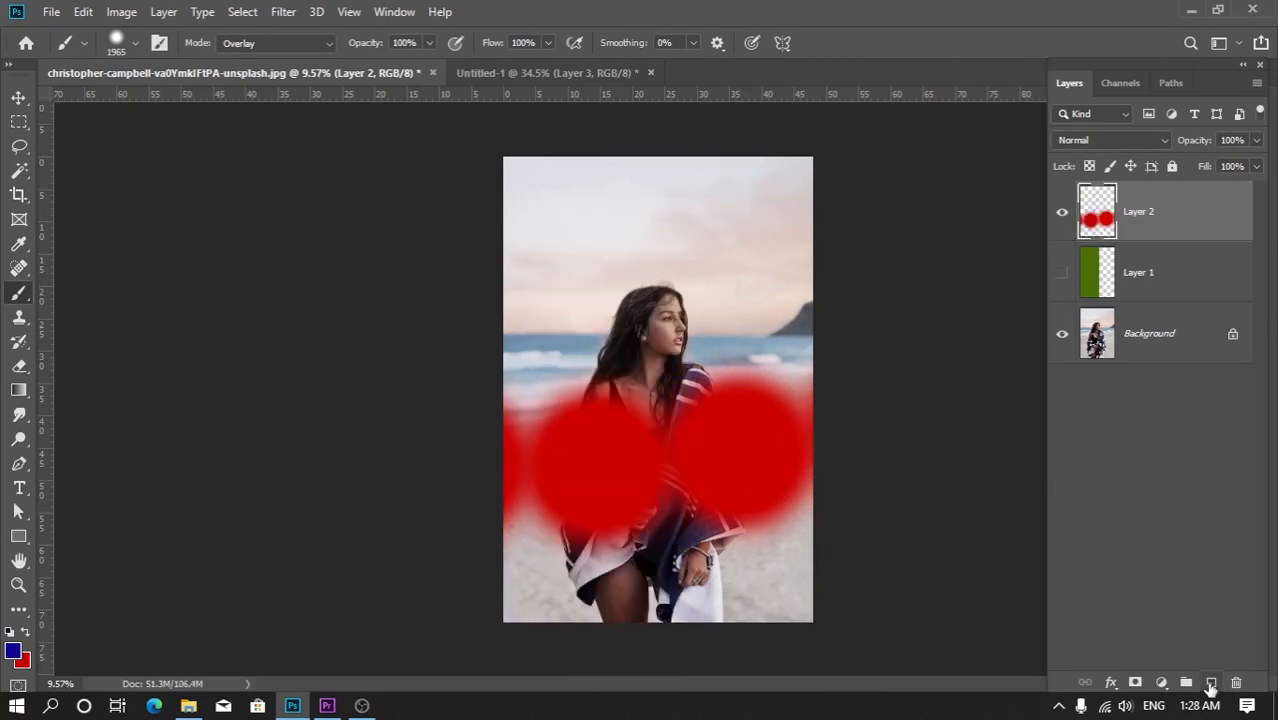
# Step: Add a new layer above Layer 2 and paint a vertical column of three blue dabs crossing the red row
pyautogui.click(1211, 684)
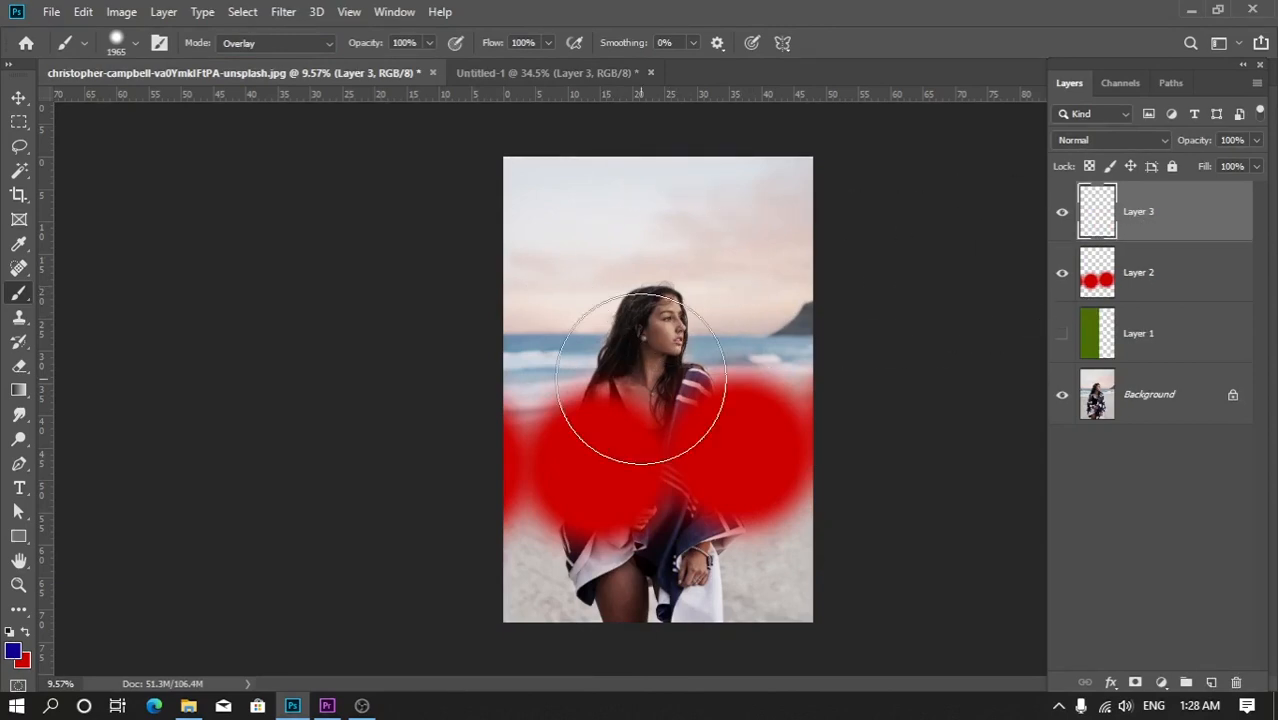
pyautogui.click(623, 285)
pyautogui.click(598, 410)
pyautogui.click(596, 555)
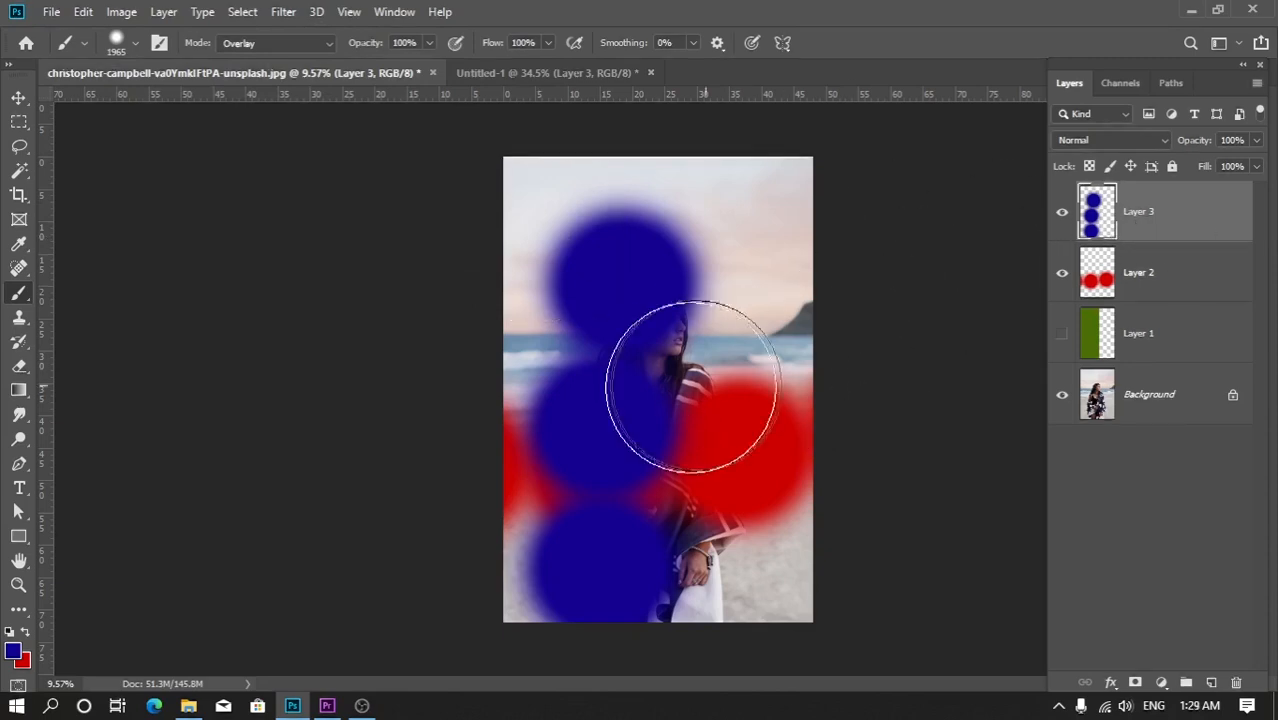
# Step: Make red the foreground colour and paint it over the upper blue dabs, first on Layer 3 and again on a new layer above it
pyautogui.click(25, 632)
pyautogui.moveTo(530, 318)
pyautogui.mouseDown()
pyautogui.moveTo(662, 282)
pyautogui.moveTo(682, 385)
pyautogui.moveTo(628, 414)
pyautogui.mouseUp()
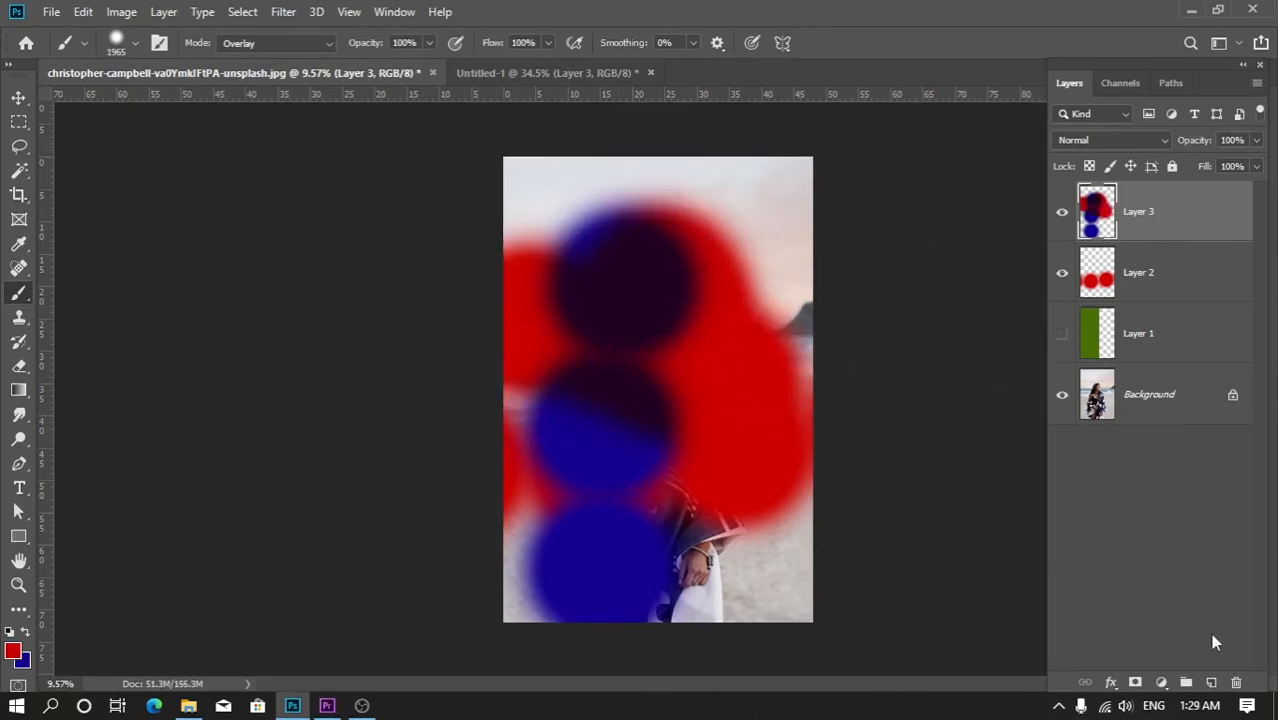
pyautogui.click(1210, 683)
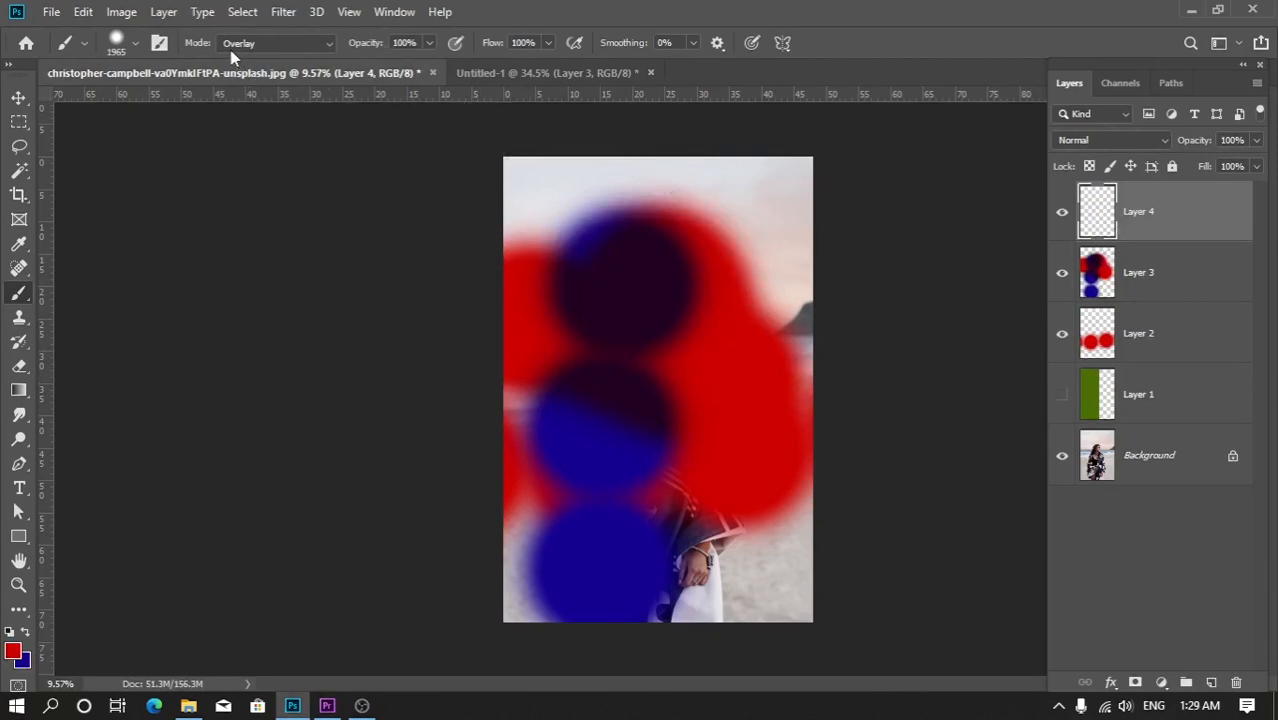
pyautogui.moveTo(659, 251)
pyautogui.mouseDown()
pyautogui.moveTo(625, 231)
pyautogui.moveTo(645, 257)
pyautogui.moveTo(690, 245)
pyautogui.mouseUp()
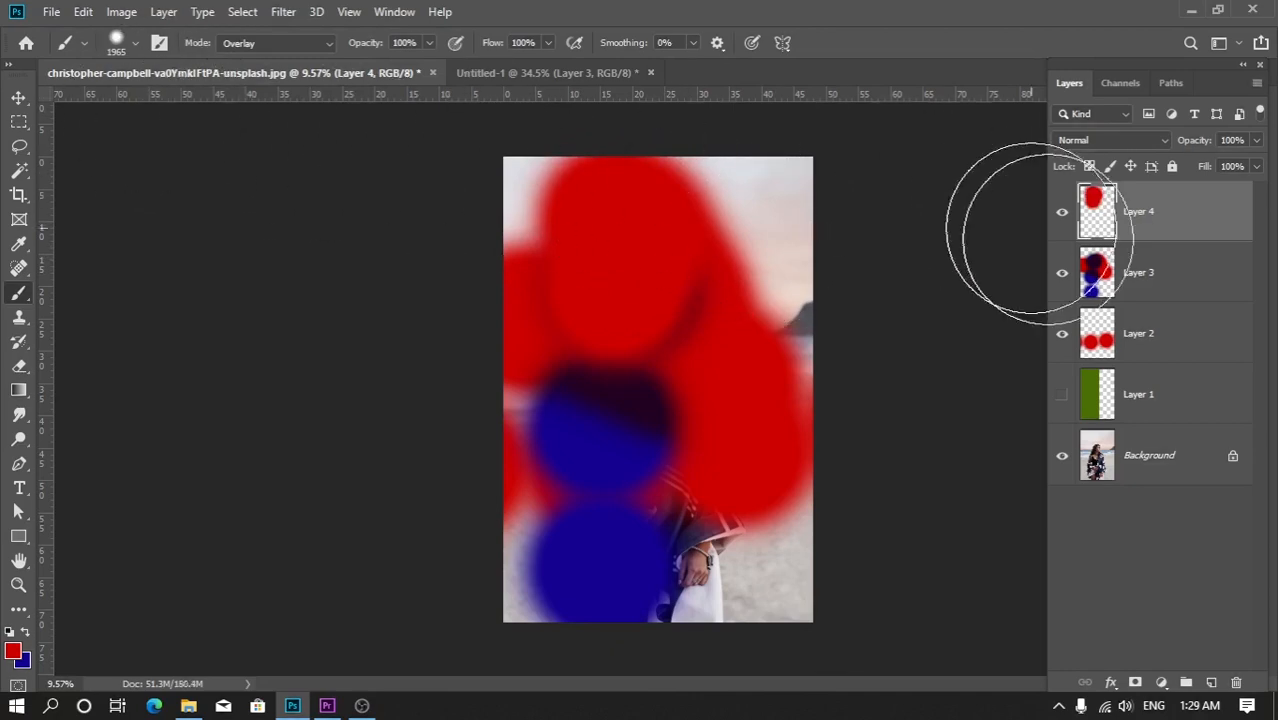
# Step: Set the brush's blending mode to Lighten
pyautogui.click(237, 45)
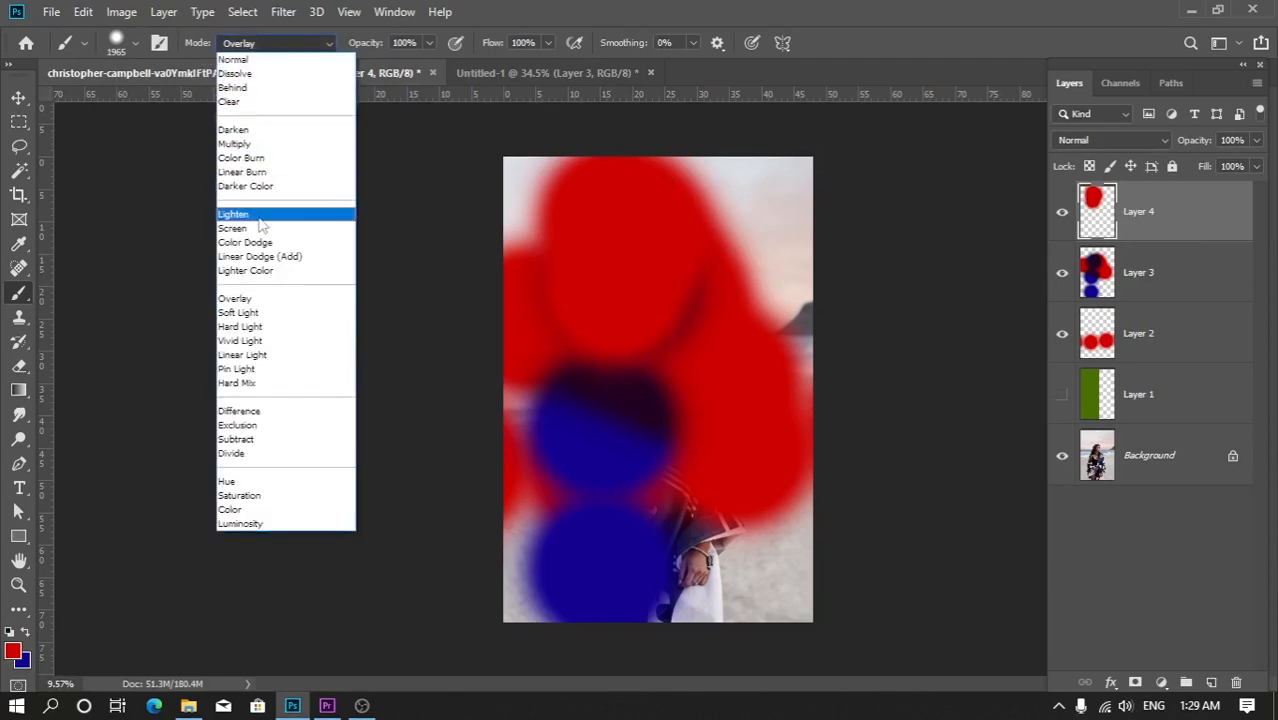
pyautogui.click(240, 214)
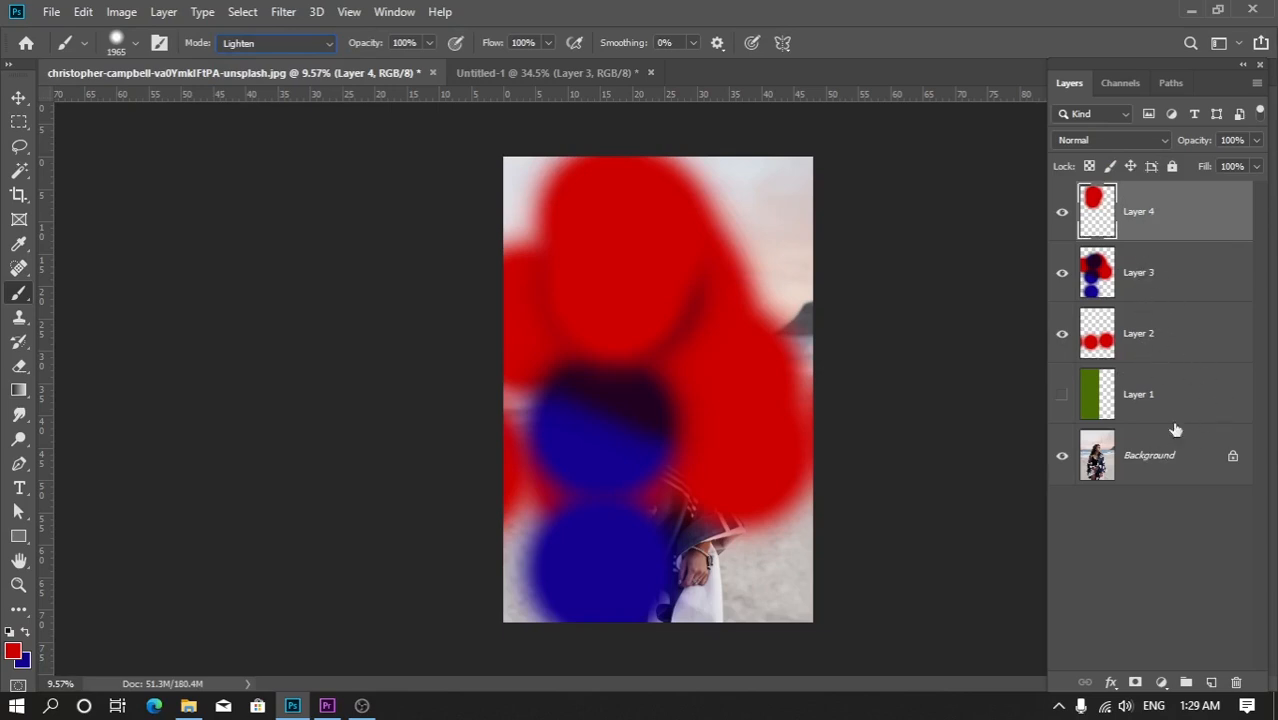
# Step: Delete the three painted layers, Layer 2 through Layer 4, and show the green Layer 1 again
pyautogui.keyDown('shift'); pyautogui.click(1175, 333); pyautogui.keyUp('shift')
pyautogui.click(1236, 682)
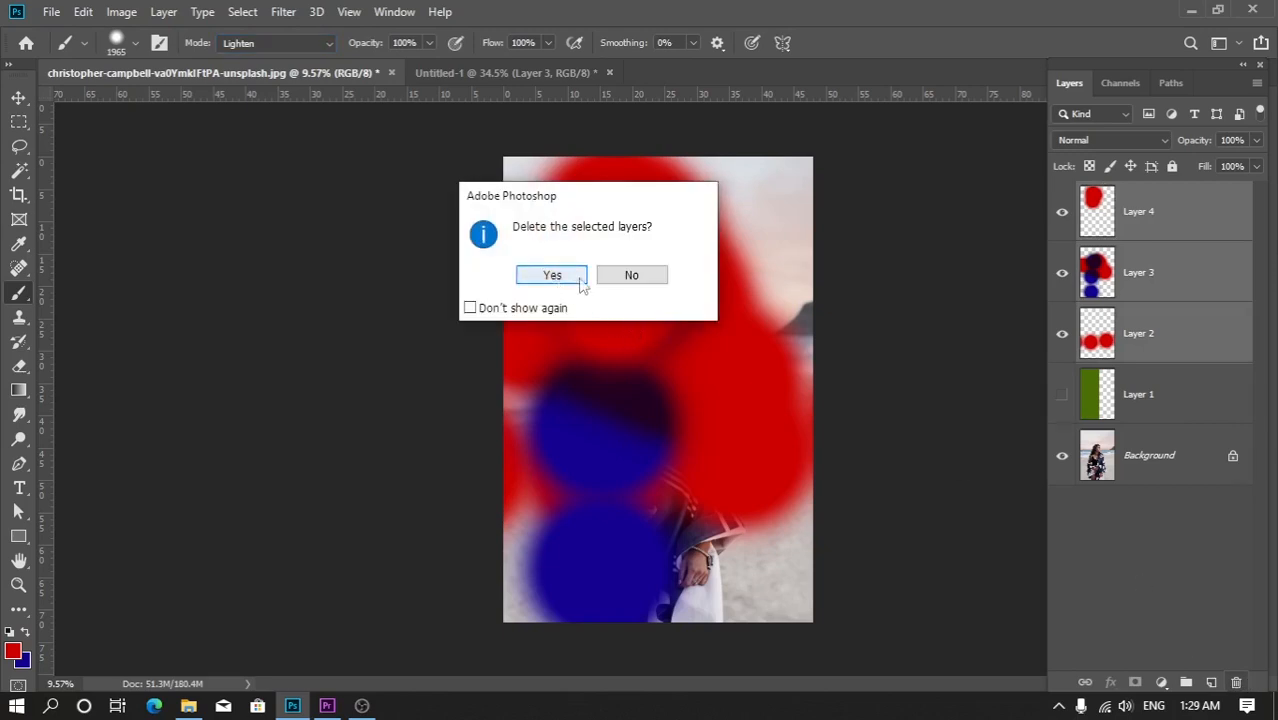
pyautogui.click(581, 280)
pyautogui.click(1062, 211)
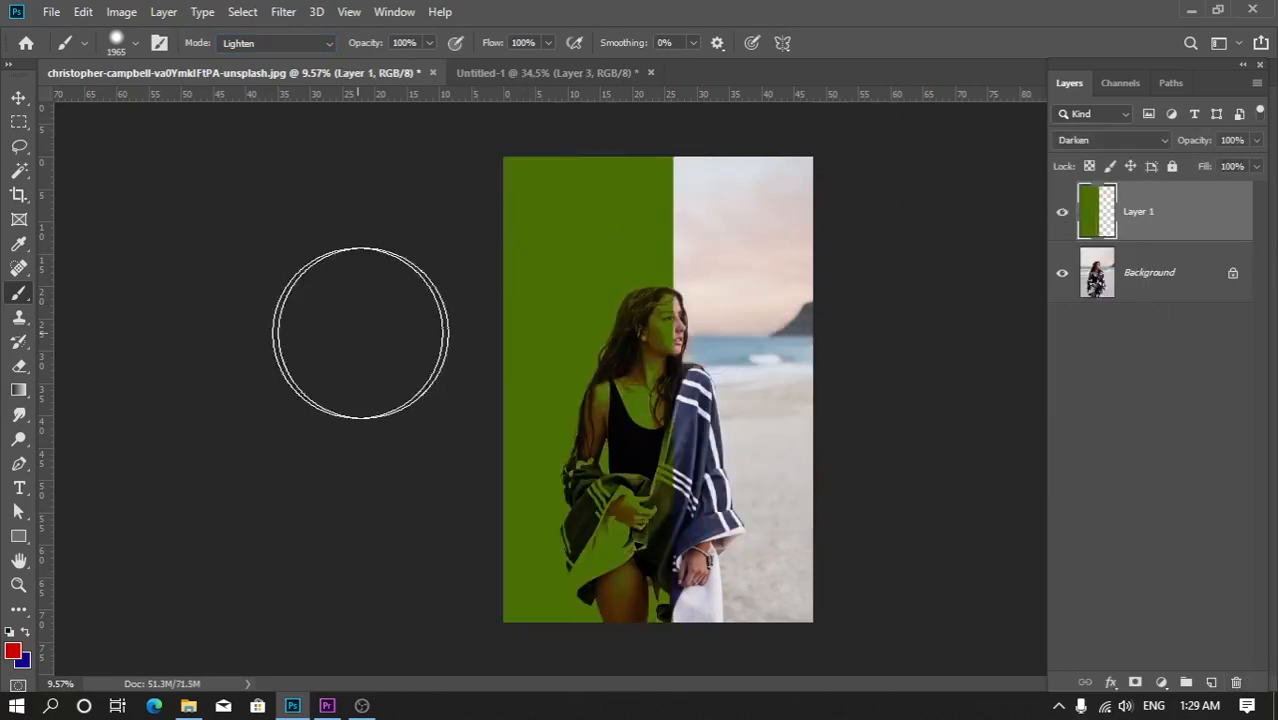
# Step: Fill a horizontal band across the full width of the sky above the woman's head with the blue background colour on a new layer
pyautogui.click(18, 121)
pyautogui.moveTo(474, 187); pyautogui.dragTo(883, 247)
pyautogui.click(1211, 682)
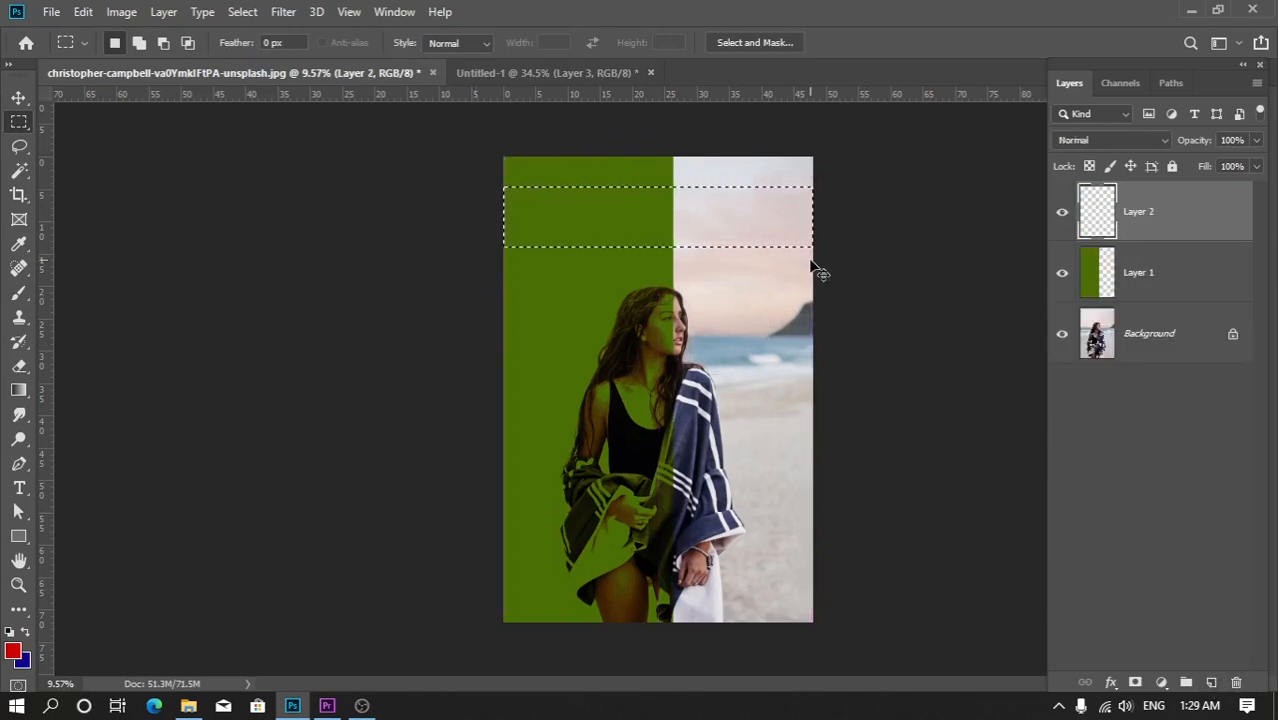
pyautogui.hotkey('ctrl', 'BackSpace')
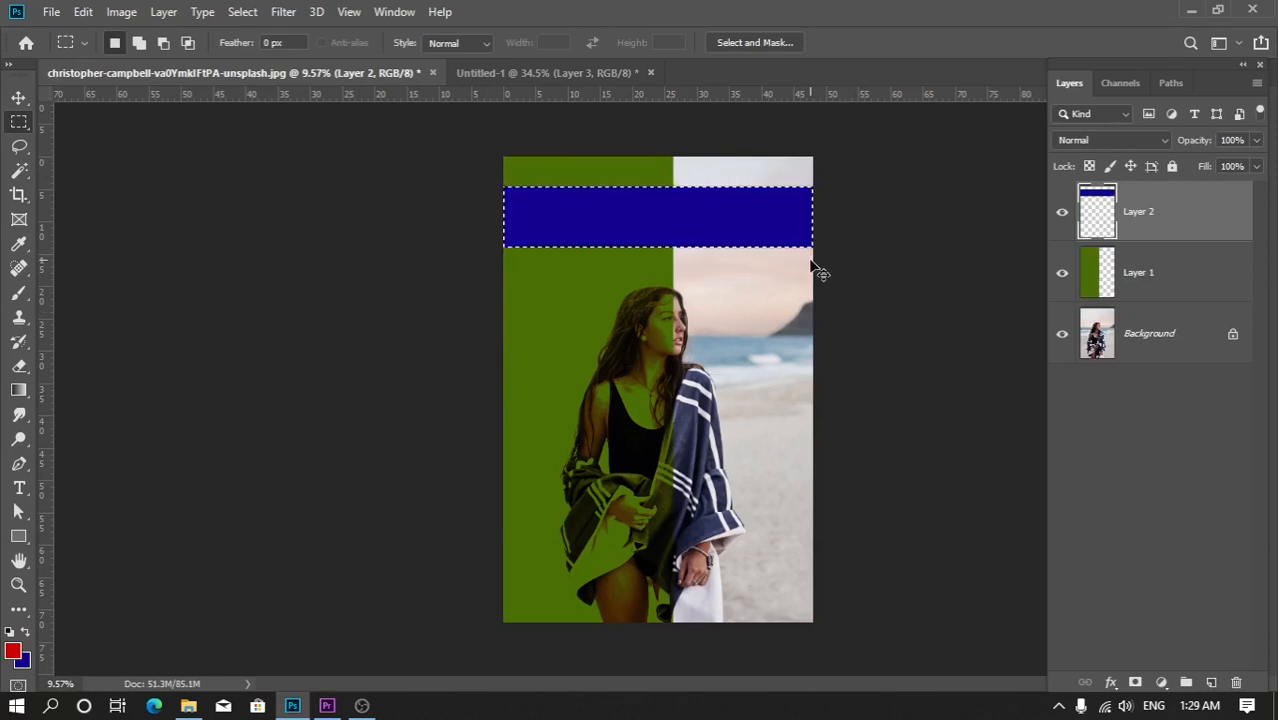
pyautogui.hotkey('ctrl', 'd')
# Step: Fill the half of the portrait beside the green area with the red foreground colour on a new layer above the blue band
pyautogui.moveTo(673, 148); pyautogui.dragTo(585, 675)
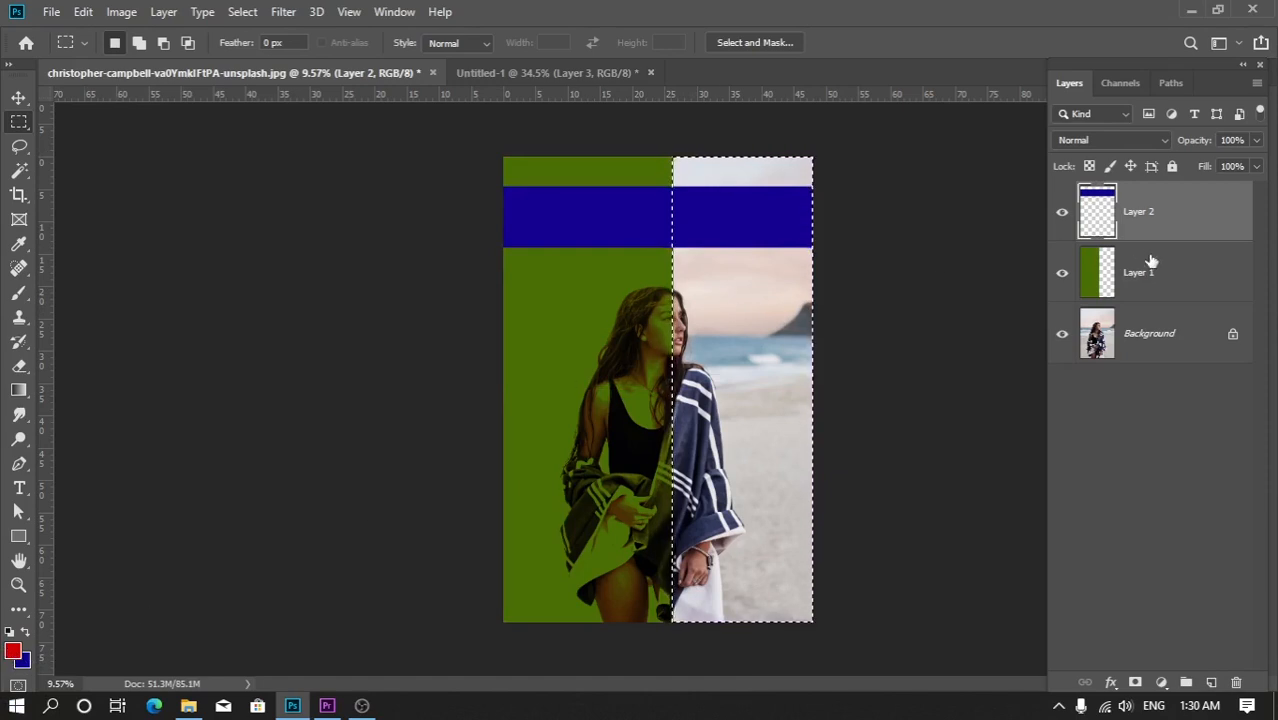
pyautogui.click(1211, 682)
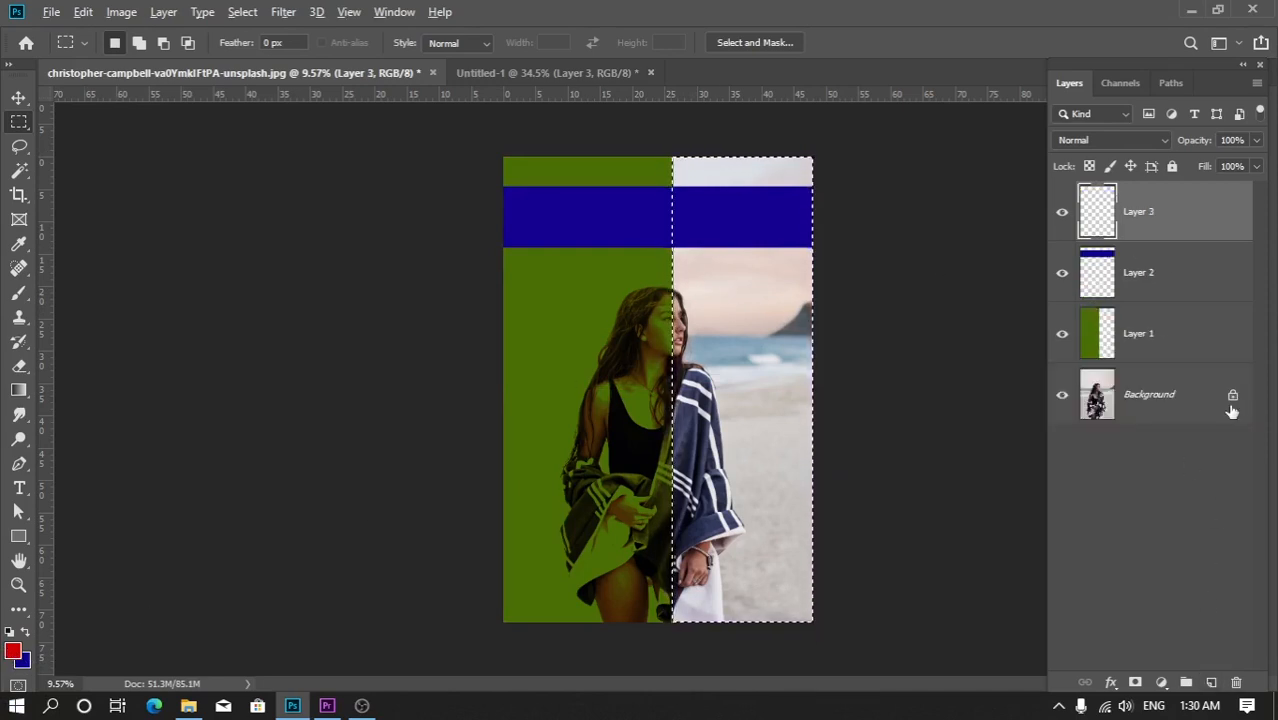
pyautogui.hotkey('alt', 'BackSpace')
pyautogui.hotkey('ctrl', 'd')
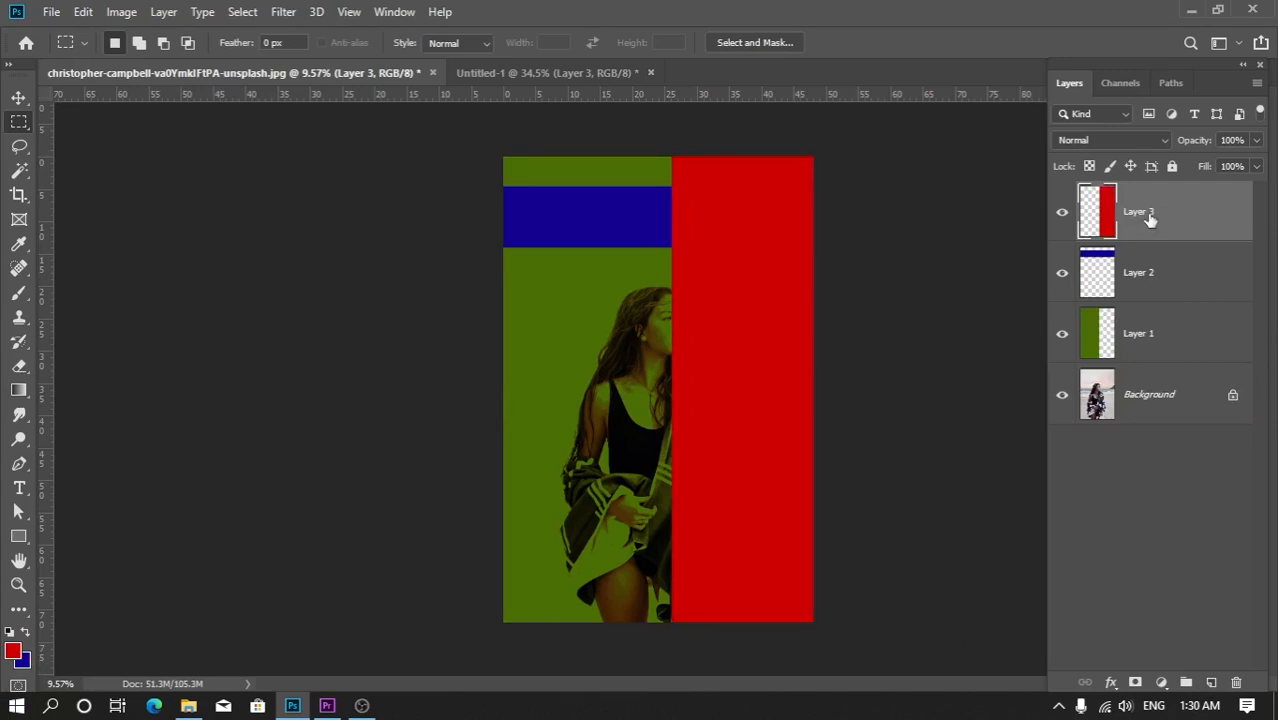
# Step: Try the Lighten blending mode on the red Layer 3 and switch the layer to Darken
pyautogui.click(1157, 272)
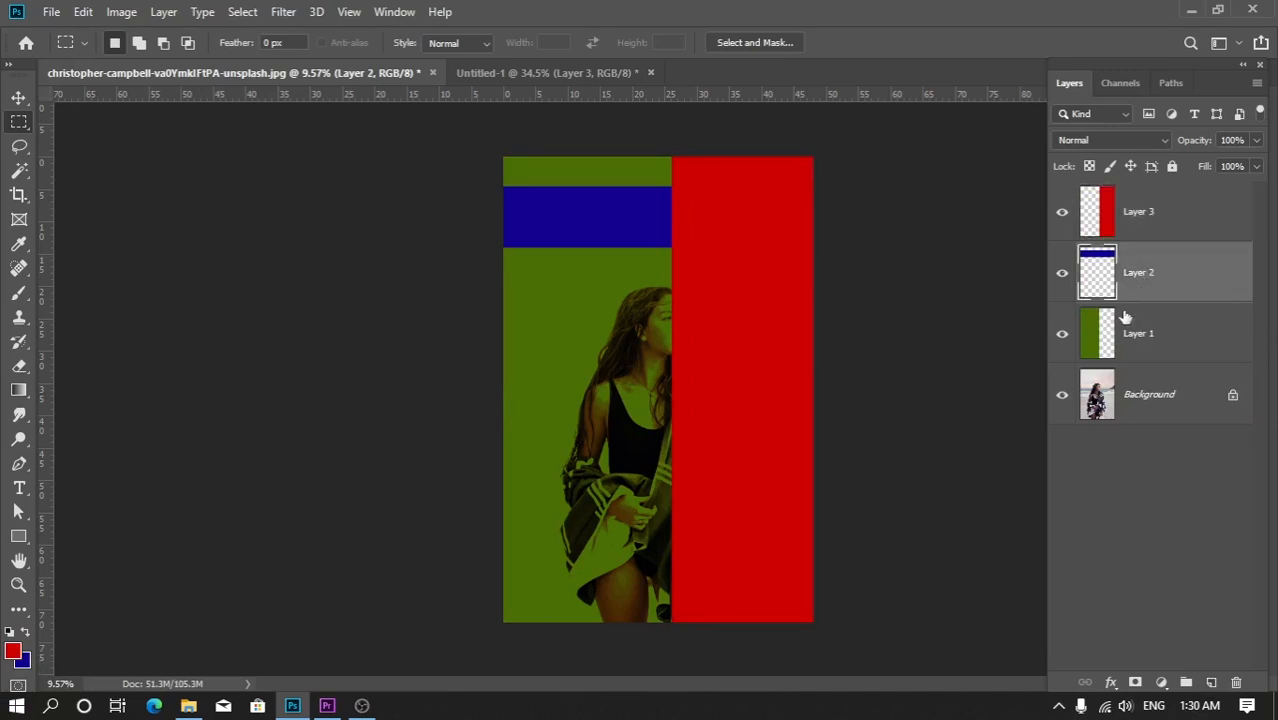
pyautogui.click(1145, 338)
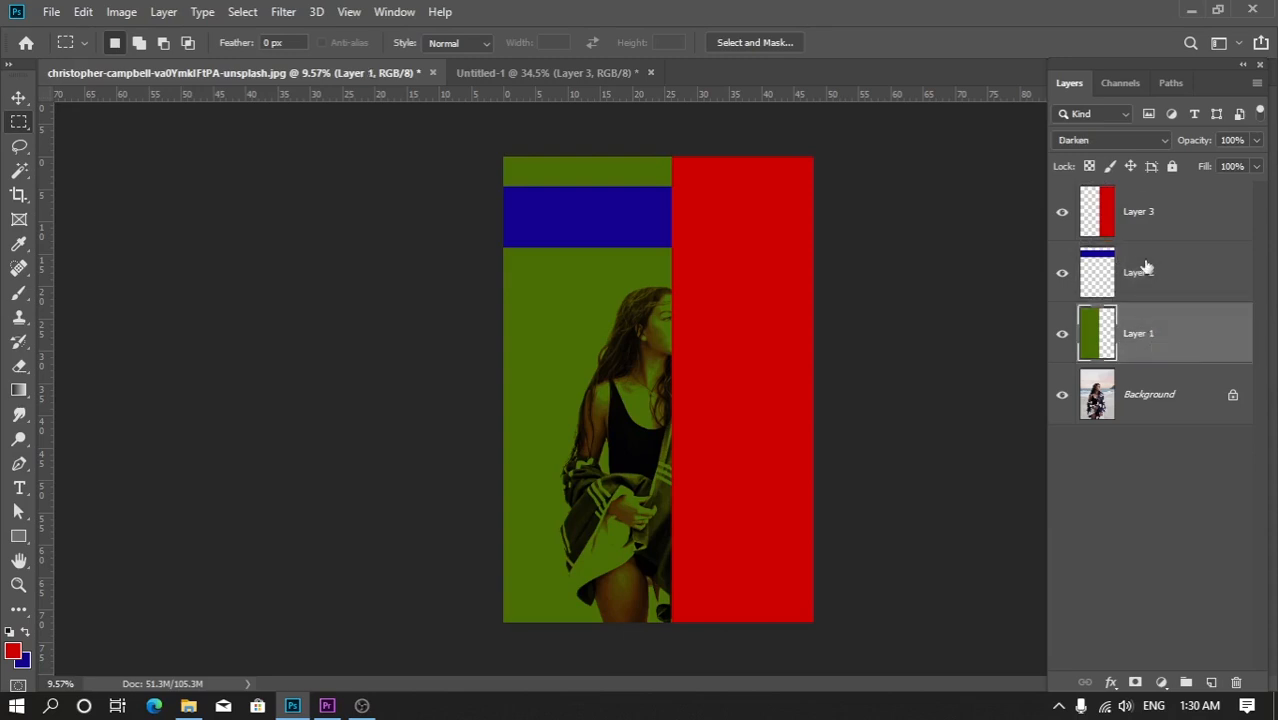
pyautogui.click(1140, 210)
pyautogui.click(1112, 143)
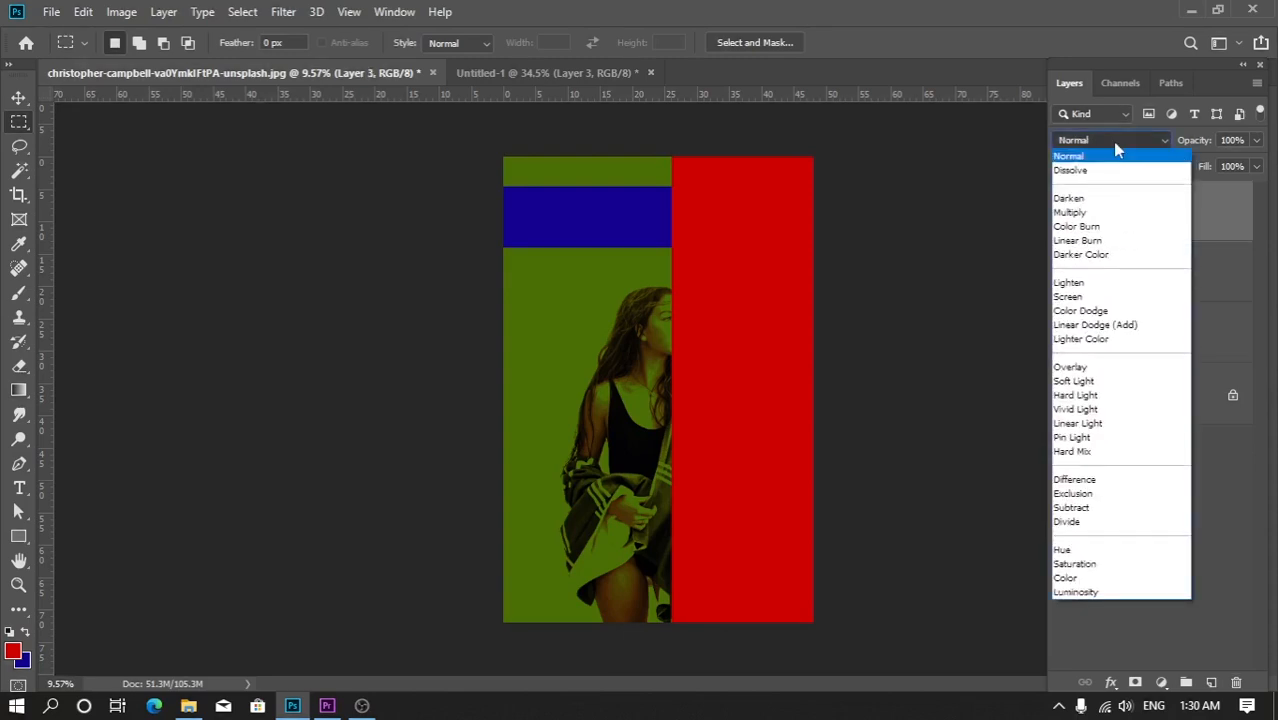
pyautogui.click(1070, 284)
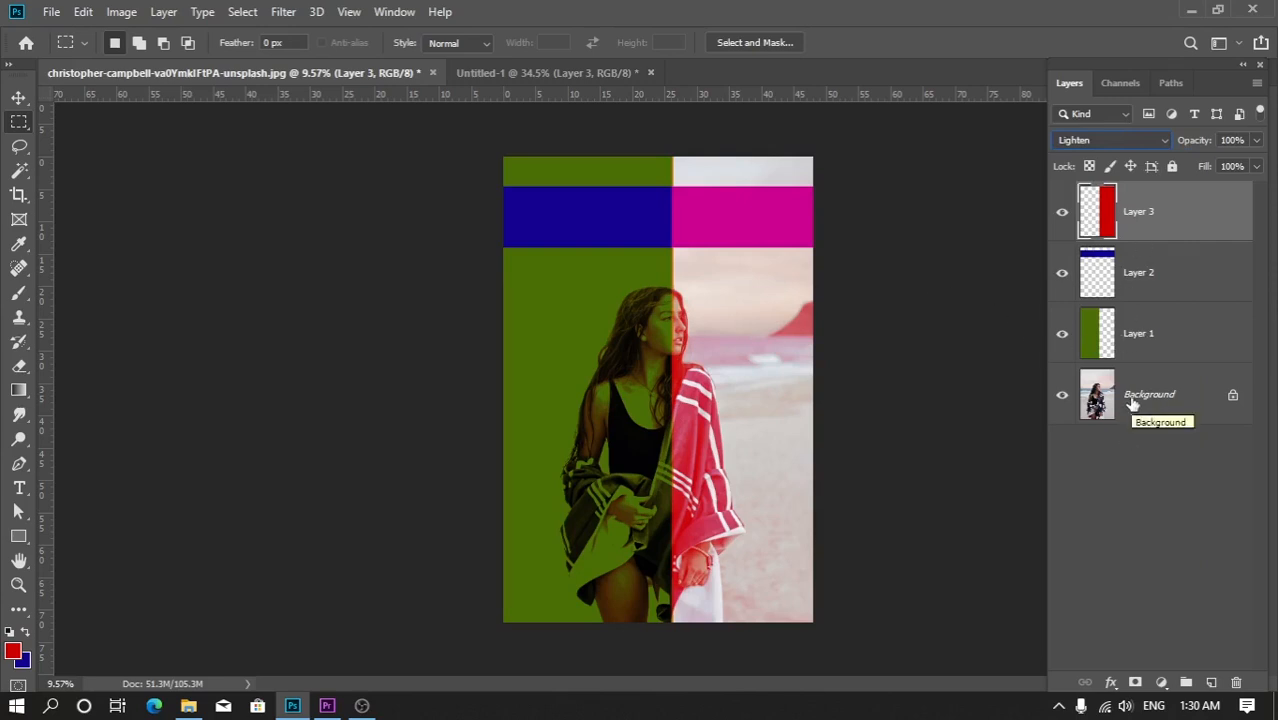
pyautogui.click(1080, 141)
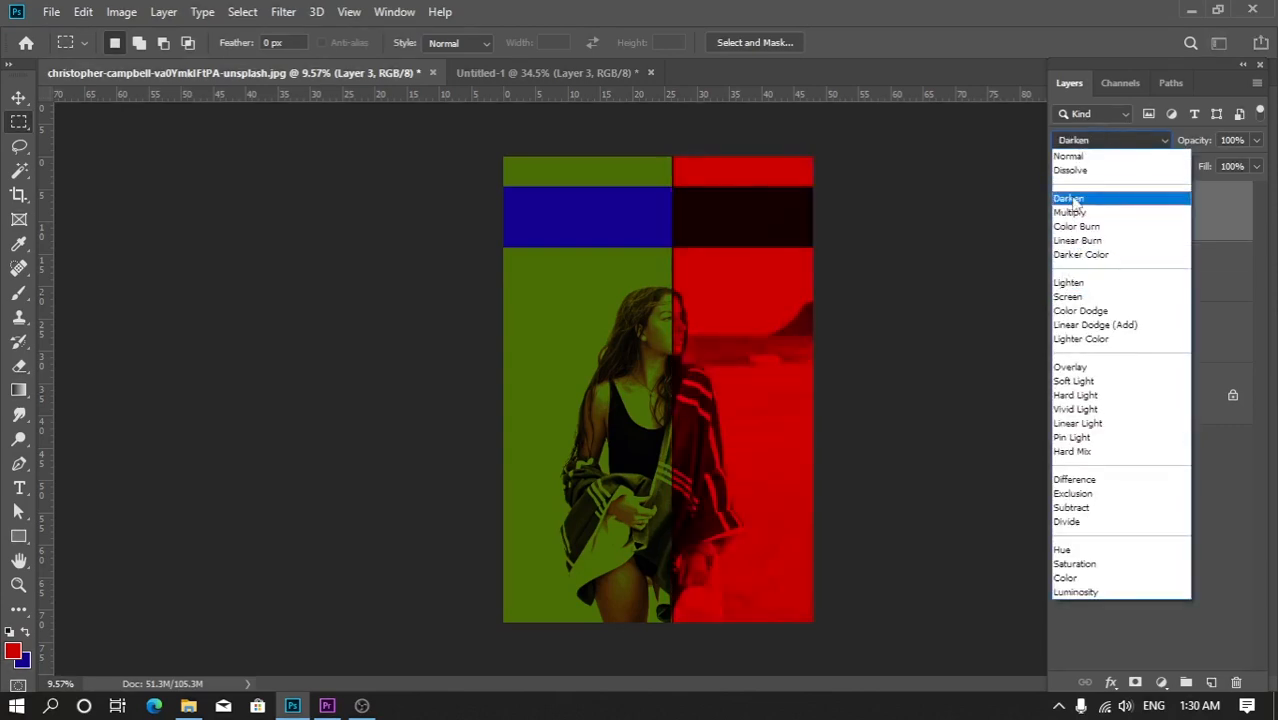
pyautogui.click(1069, 174)
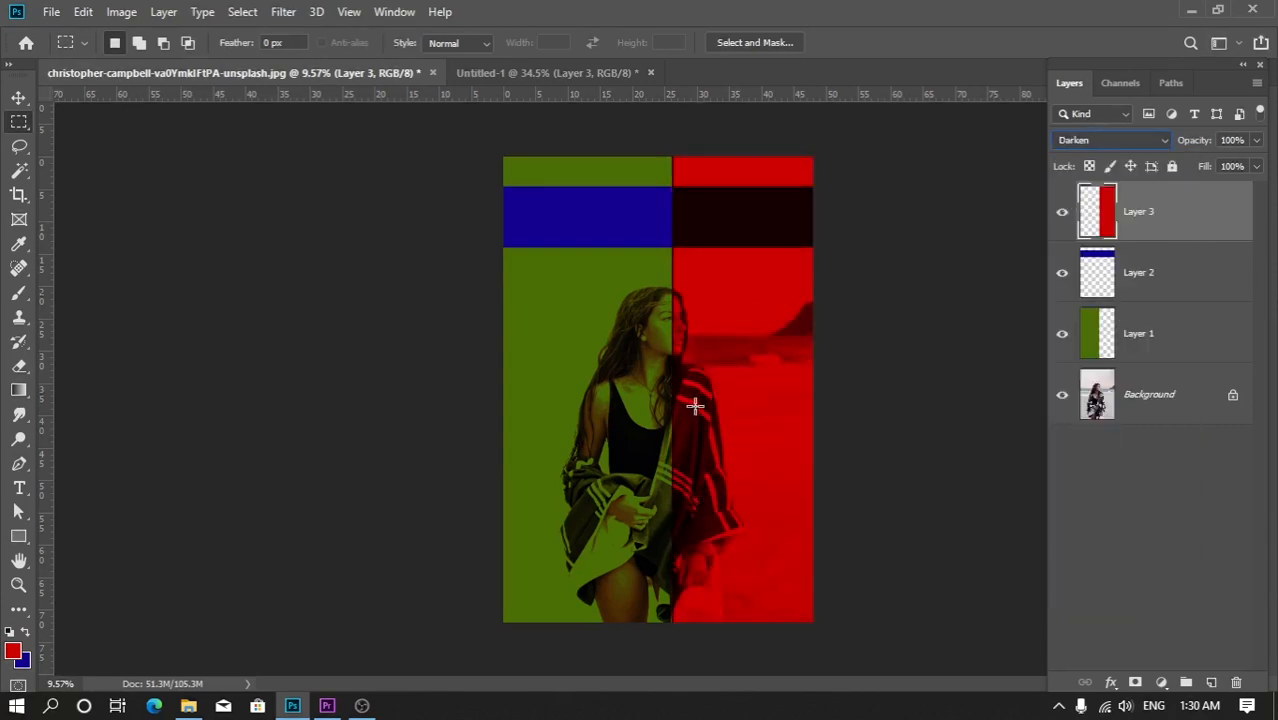